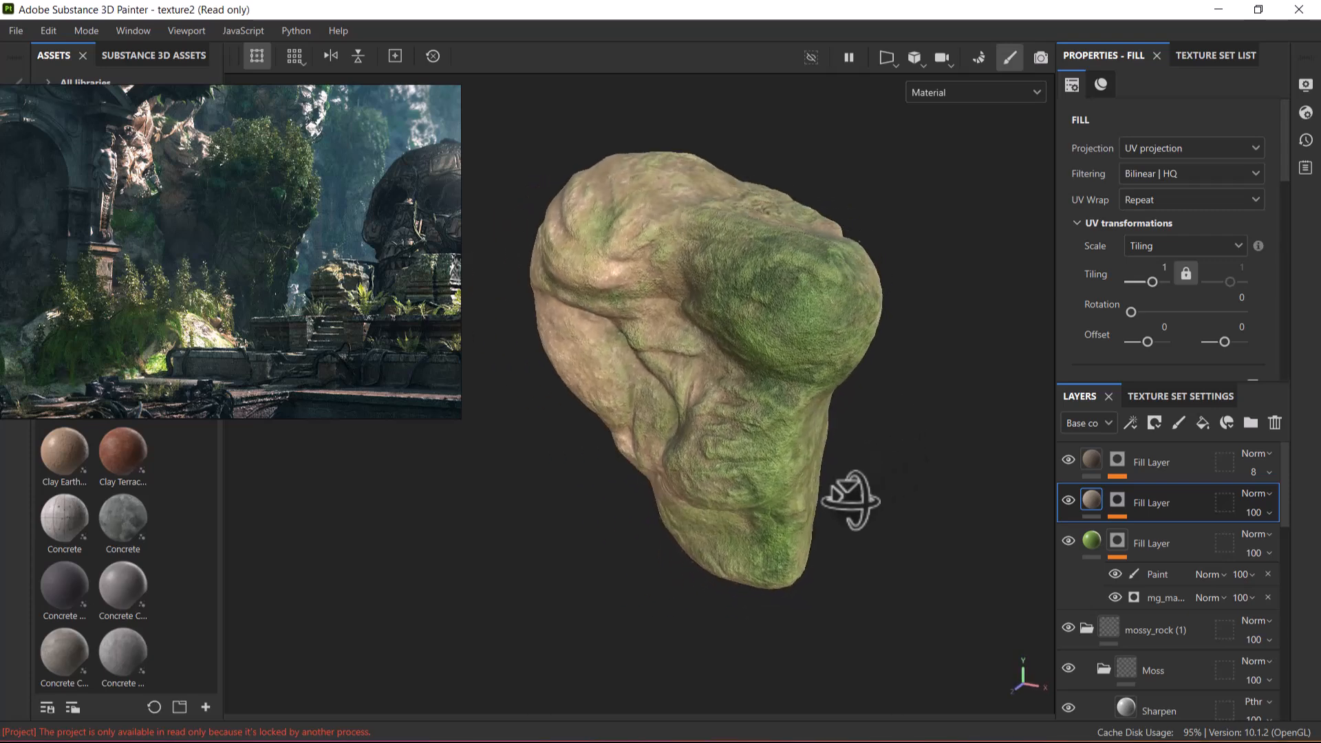
# Move the floating skull reference image window off the asset library.
pyautogui.keyDown('alt'); pyautogui.moveTo(890, 443); pyautogui.dragTo(865, 442, button='middle'); pyautogui.keyUp('alt')
pyautogui.keyDown('alt'); pyautogui.moveTo(865, 442); pyautogui.dragTo(837, 448, button='right'); pyautogui.keyUp('alt')
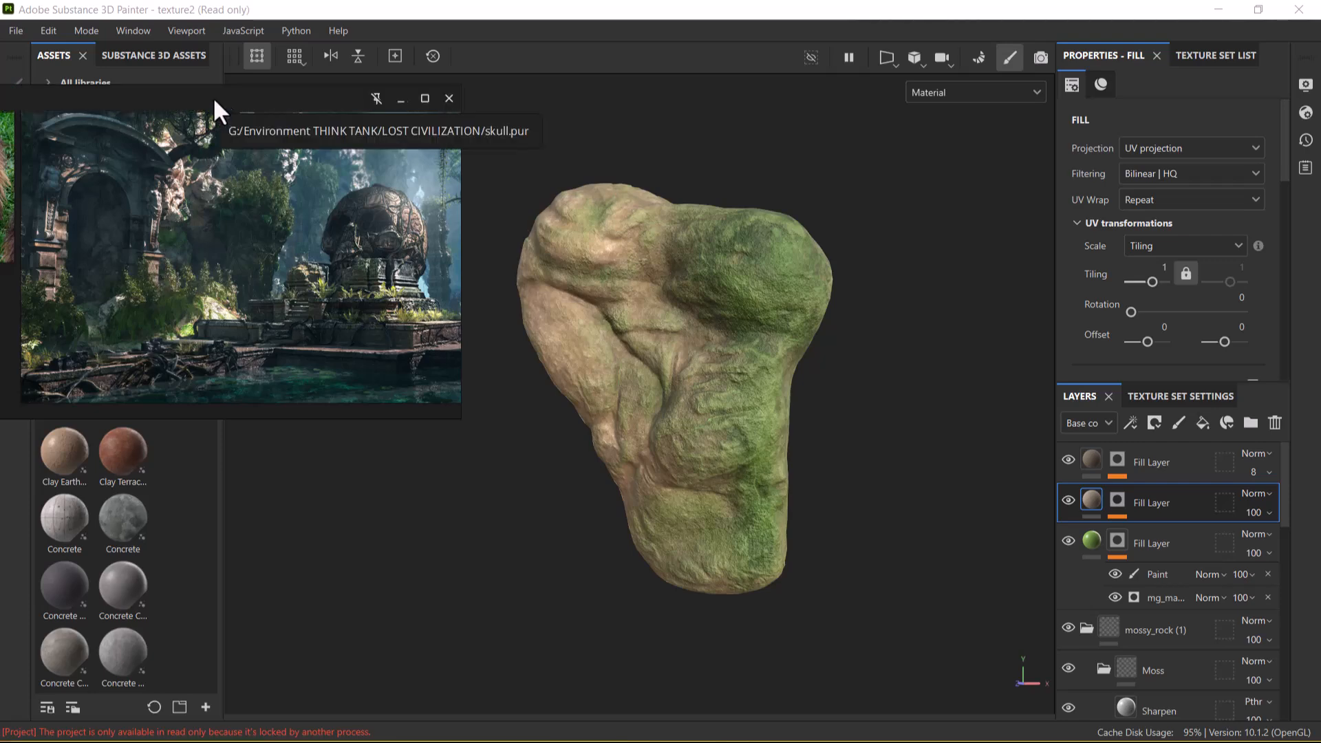
pyautogui.moveTo(213, 97); pyautogui.dragTo(1015, 95)
pyautogui.moveTo(600, 259); pyautogui.dragTo(970, 247)
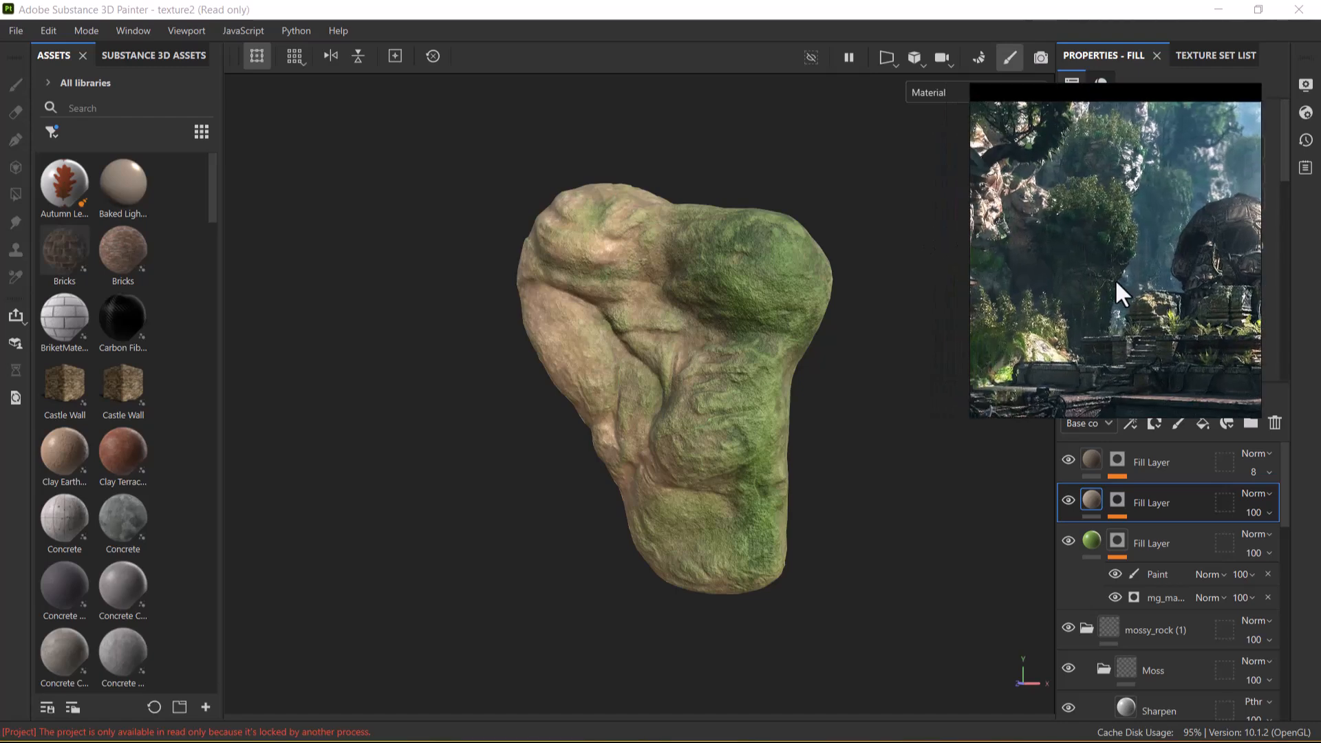
pyautogui.moveTo(1079, 95); pyautogui.dragTo(1027, 89)
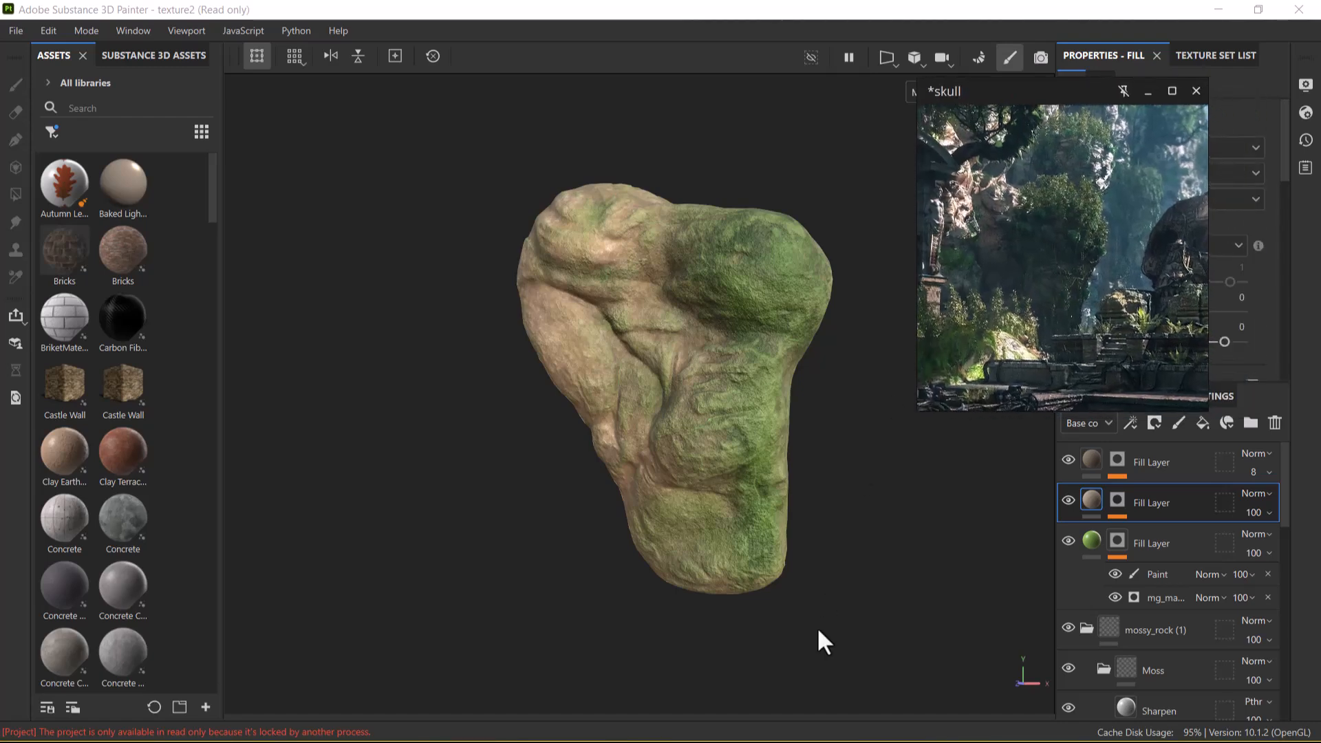
# Widen the asset library and add the Dirt Cavities smart mask as a new fill layer on top of the layer stack.
pyautogui.keyDown('alt'); pyautogui.moveTo(869, 553); pyautogui.dragTo(828, 546, button='middle'); pyautogui.keyUp('alt')
pyautogui.moveTo(836, 489)
pyautogui.keyDown('shift'); pyautogui.mouseDown(button='right')
pyautogui.moveTo(913, 487)
pyautogui.moveTo(789, 497)
pyautogui.moveTo(835, 496)
pyautogui.moveTo(814, 508)
pyautogui.mouseUp(button='right'); pyautogui.keyUp('shift')
pyautogui.moveTo(814, 507)
pyautogui.keyDown('alt'); pyautogui.mouseDown()
pyautogui.moveTo(884, 506)
pyautogui.moveTo(886, 530)
pyautogui.mouseUp(); pyautogui.keyUp('alt')
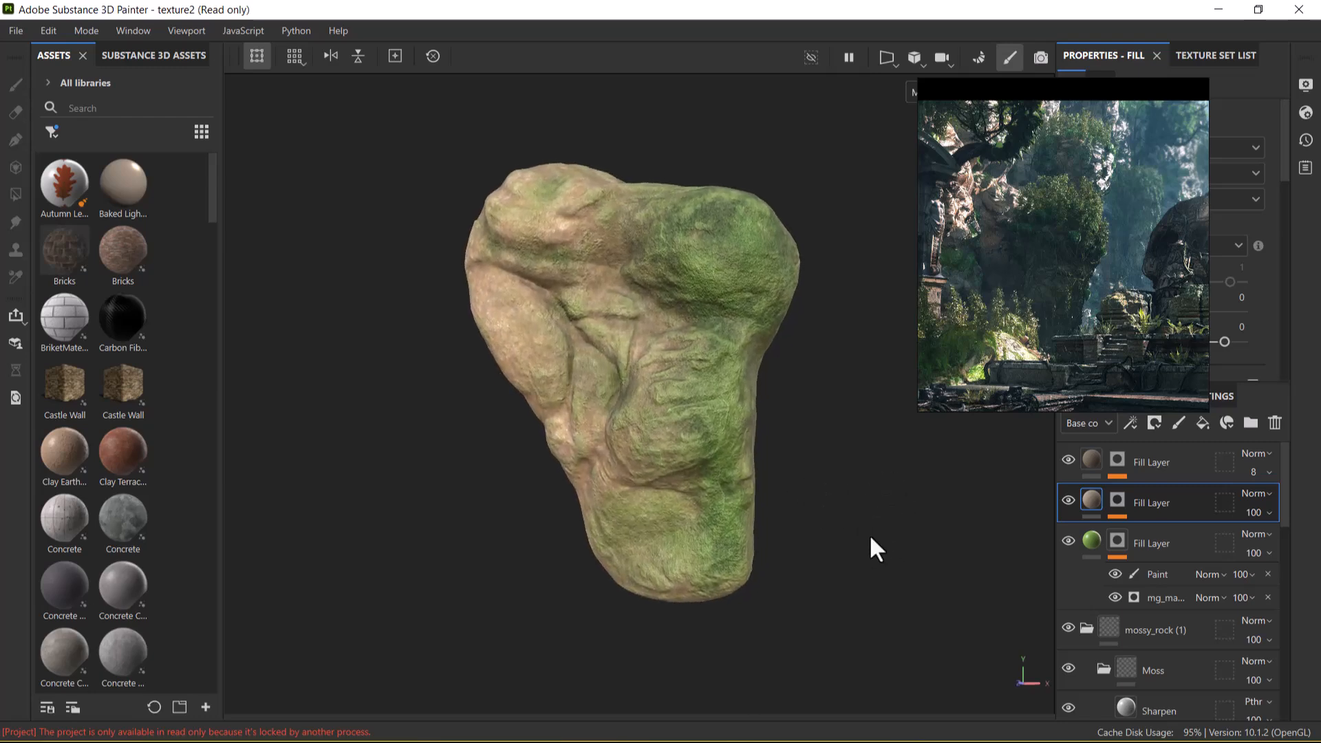
pyautogui.moveTo(225, 254); pyautogui.dragTo(371, 240)
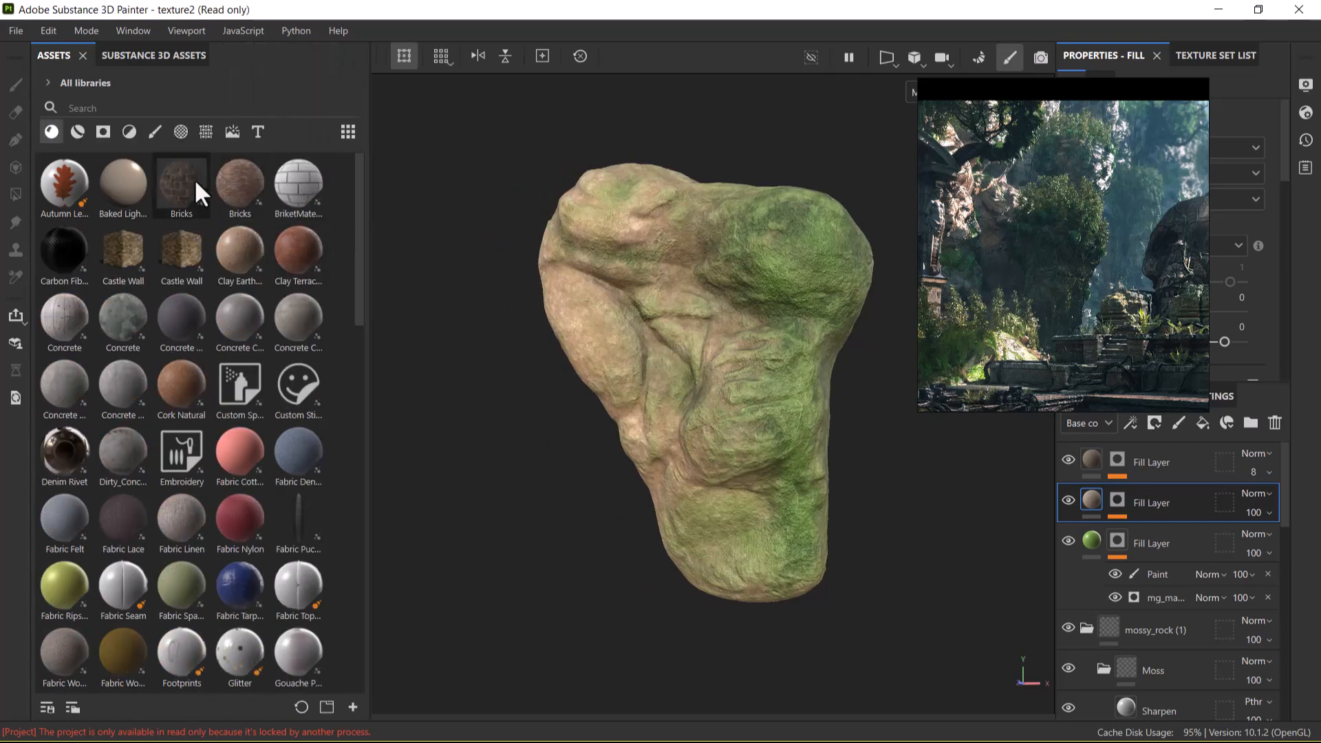
pyautogui.click(104, 131)
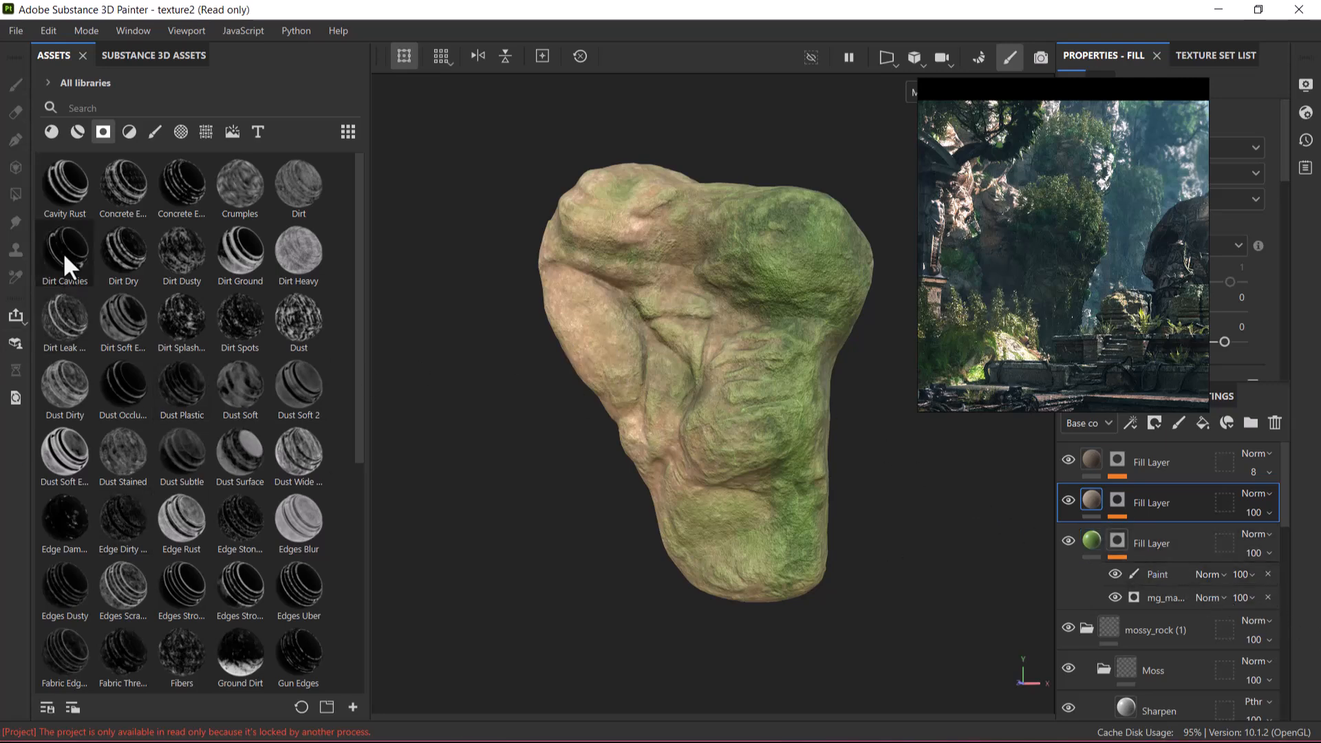
pyautogui.moveTo(64, 255)
pyautogui.mouseDown()
pyautogui.moveTo(1197, 549)
pyautogui.moveTo(1150, 447)
pyautogui.mouseUp()
pyautogui.keyDown('alt'); pyautogui.moveTo(908, 513); pyautogui.dragTo(899, 491); pyautogui.keyUp('alt')
pyautogui.keyDown('alt'); pyautogui.moveTo(900, 492); pyautogui.dragTo(872, 502, button='middle'); pyautogui.keyUp('alt')
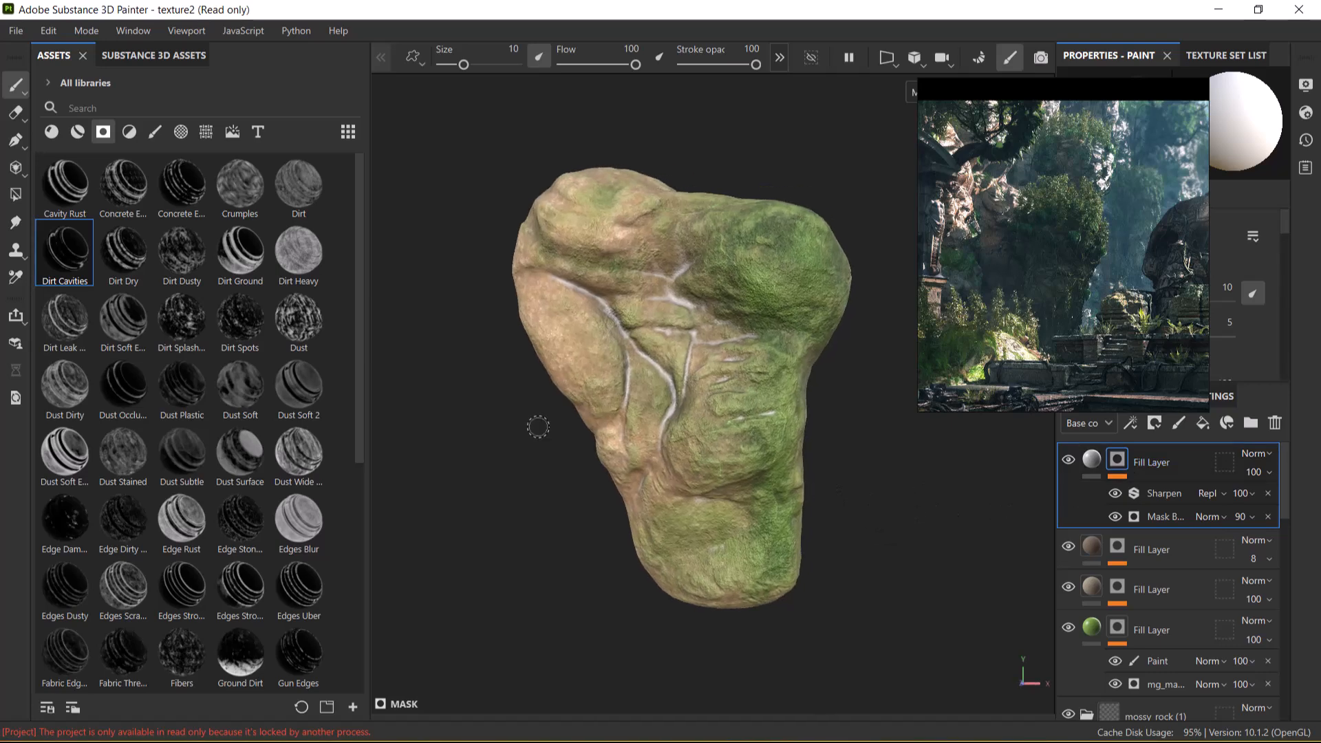
# Move the reference image clear of the fill properties and sample the Dirt Cavities layer's base color from the image's dark shadow area.
pyautogui.click(1083, 461)
pyautogui.moveTo(1006, 97)
pyautogui.mouseDown()
pyautogui.moveTo(922, 213)
pyautogui.moveTo(626, 418)
pyautogui.moveTo(460, 415)
pyautogui.mouseUp()
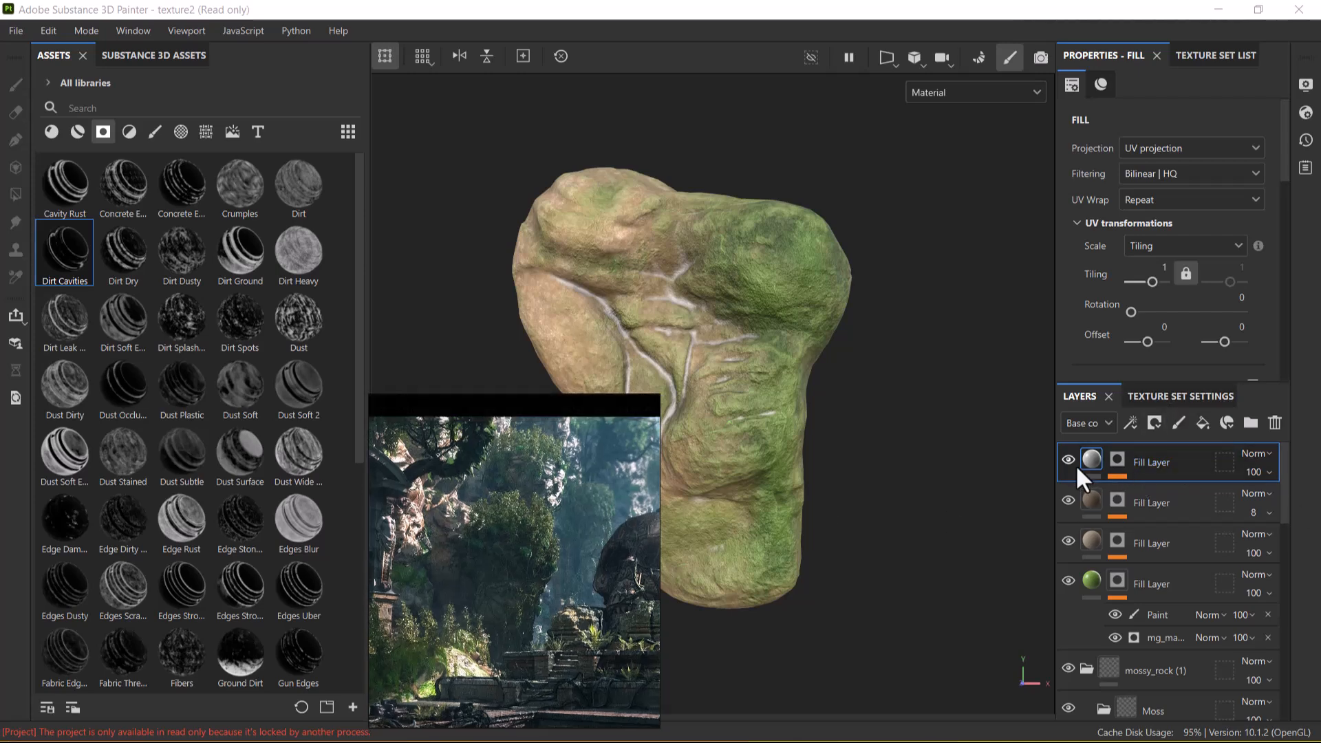
pyautogui.scroll(-6, 1136, 275)
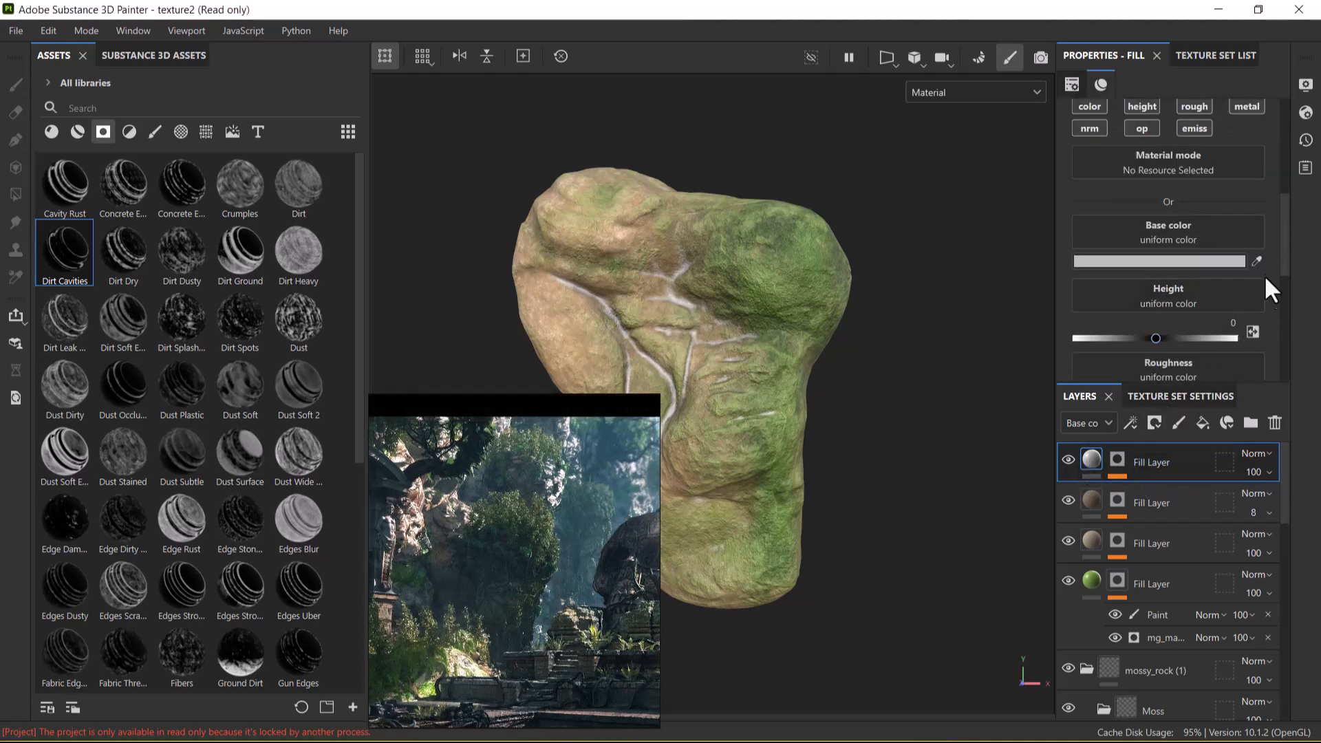
pyautogui.click(1257, 262)
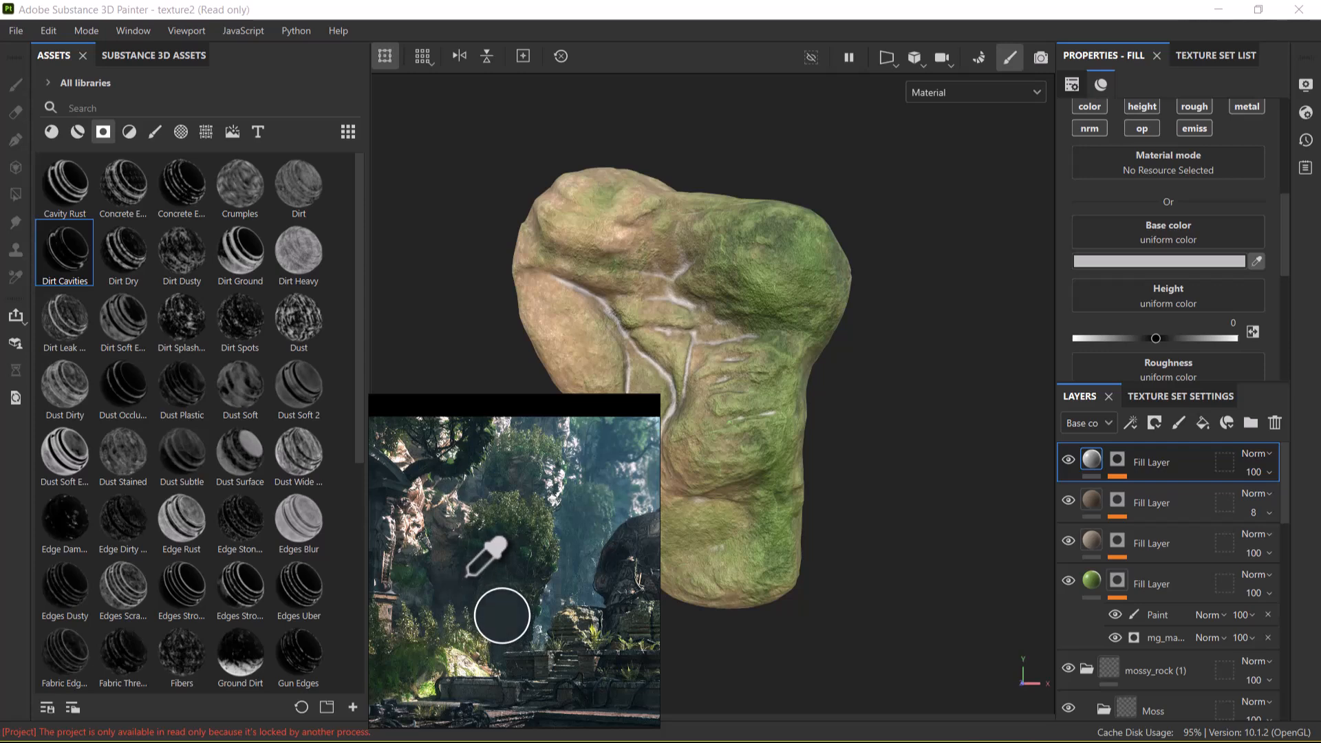
pyautogui.click(465, 573)
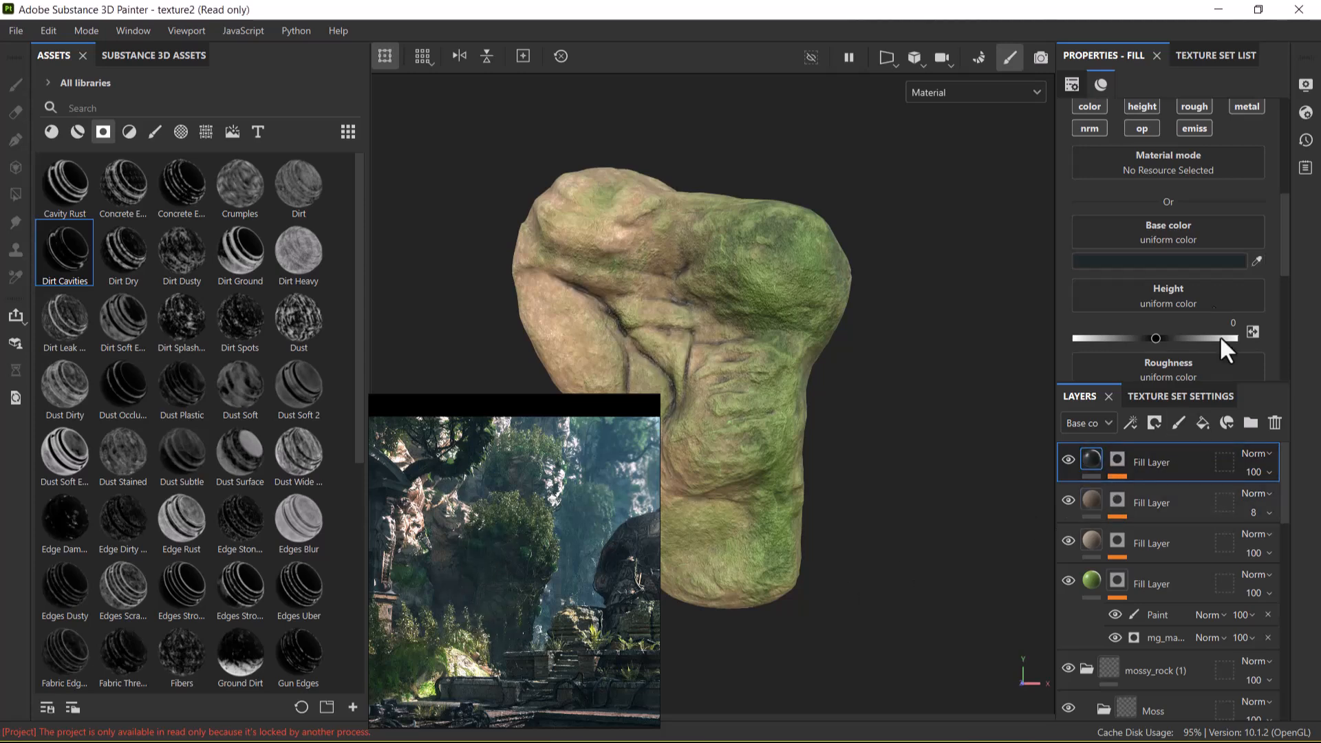
# Fine-tune the Dirt Cavities layer's base color to a less saturated dark blue-grey, 202628.
pyautogui.click(1215, 263)
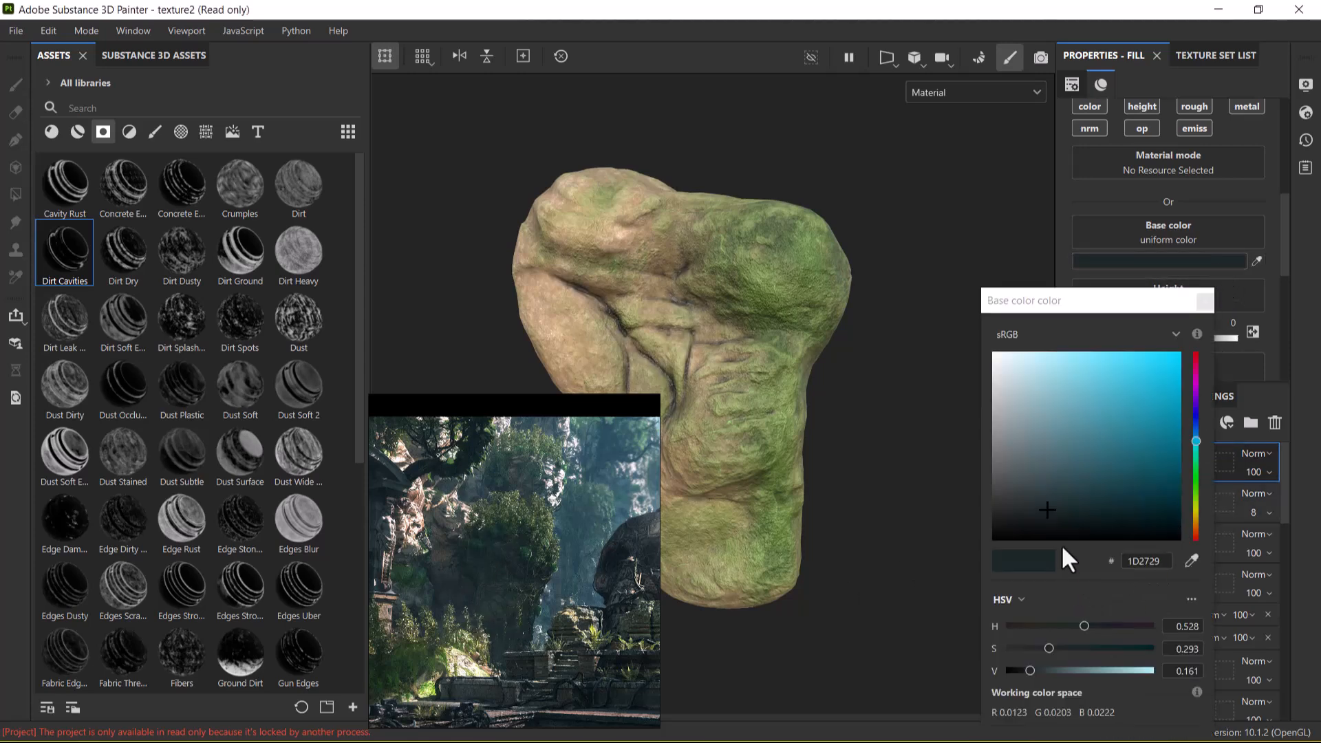
pyautogui.moveTo(1030, 671); pyautogui.dragTo(1034, 671)
pyautogui.moveTo(1049, 501); pyautogui.dragTo(1030, 509)
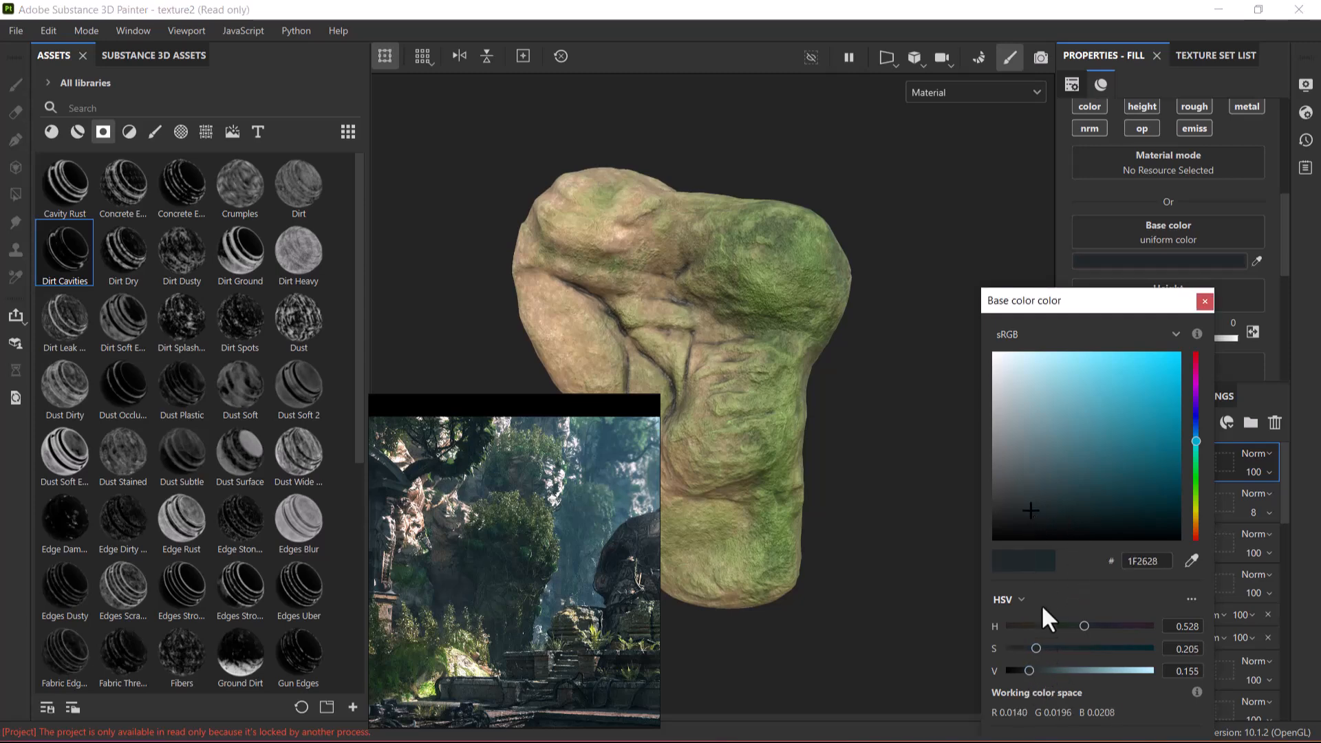
pyautogui.moveTo(1034, 649); pyautogui.dragTo(1032, 648)
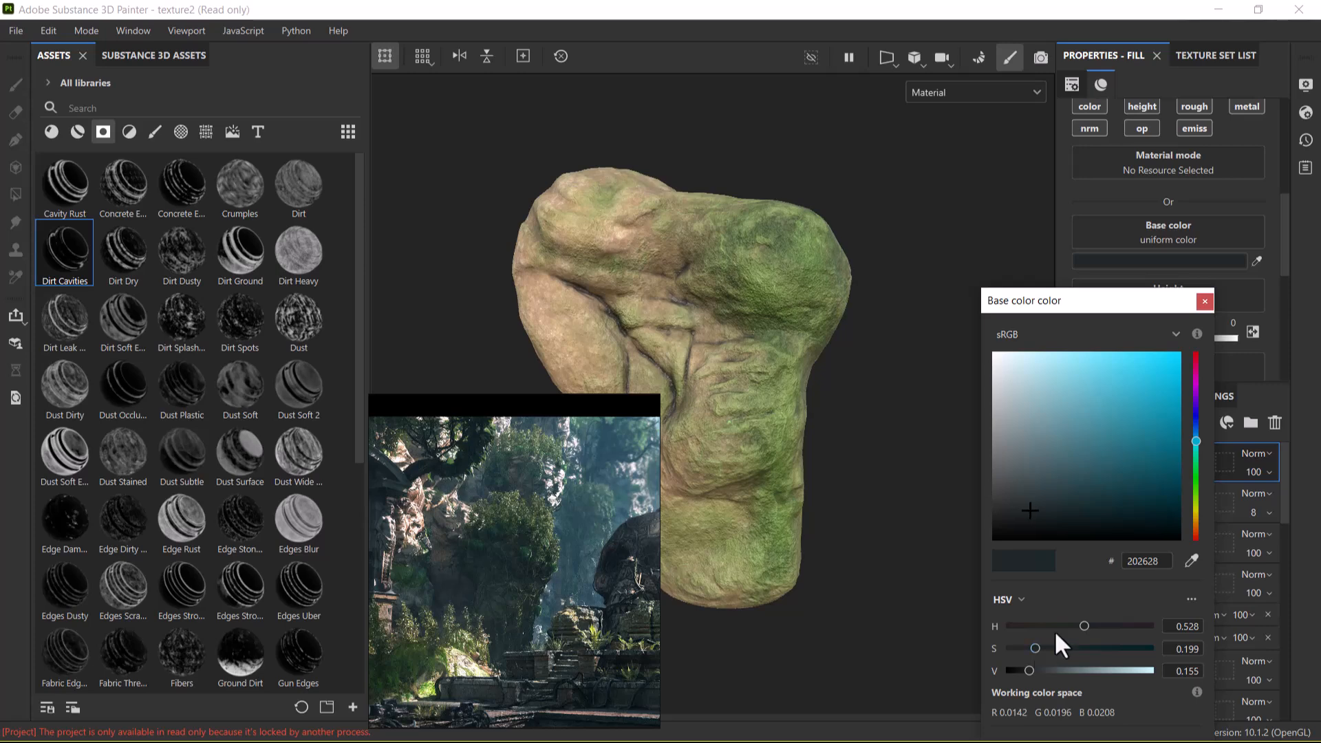
pyautogui.click(1205, 301)
# In the Dirt Cavities mask's Mask Builder generator, set the level to 0.36 and contrast to 0.09, randomizing the seed.
pyautogui.click(1120, 470)
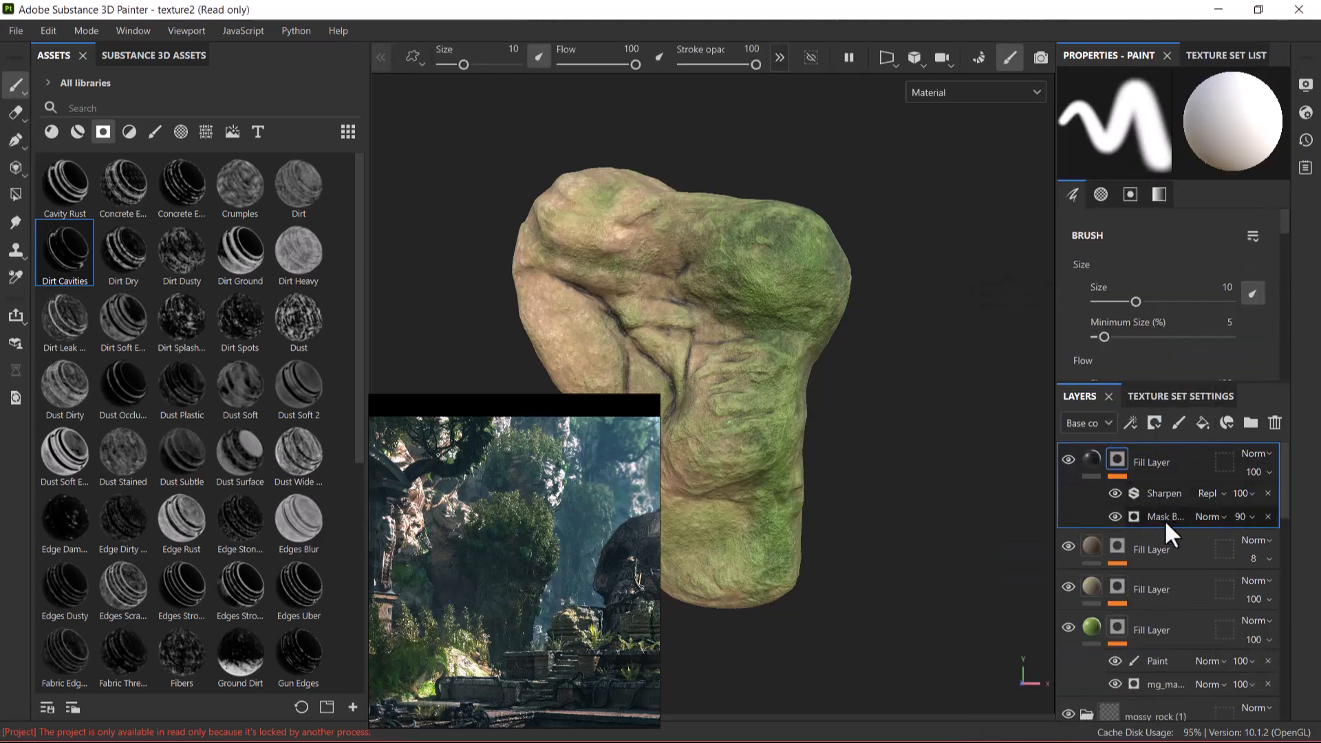
pyautogui.click(1167, 519)
pyautogui.moveTo(1147, 241); pyautogui.dragTo(1184, 242)
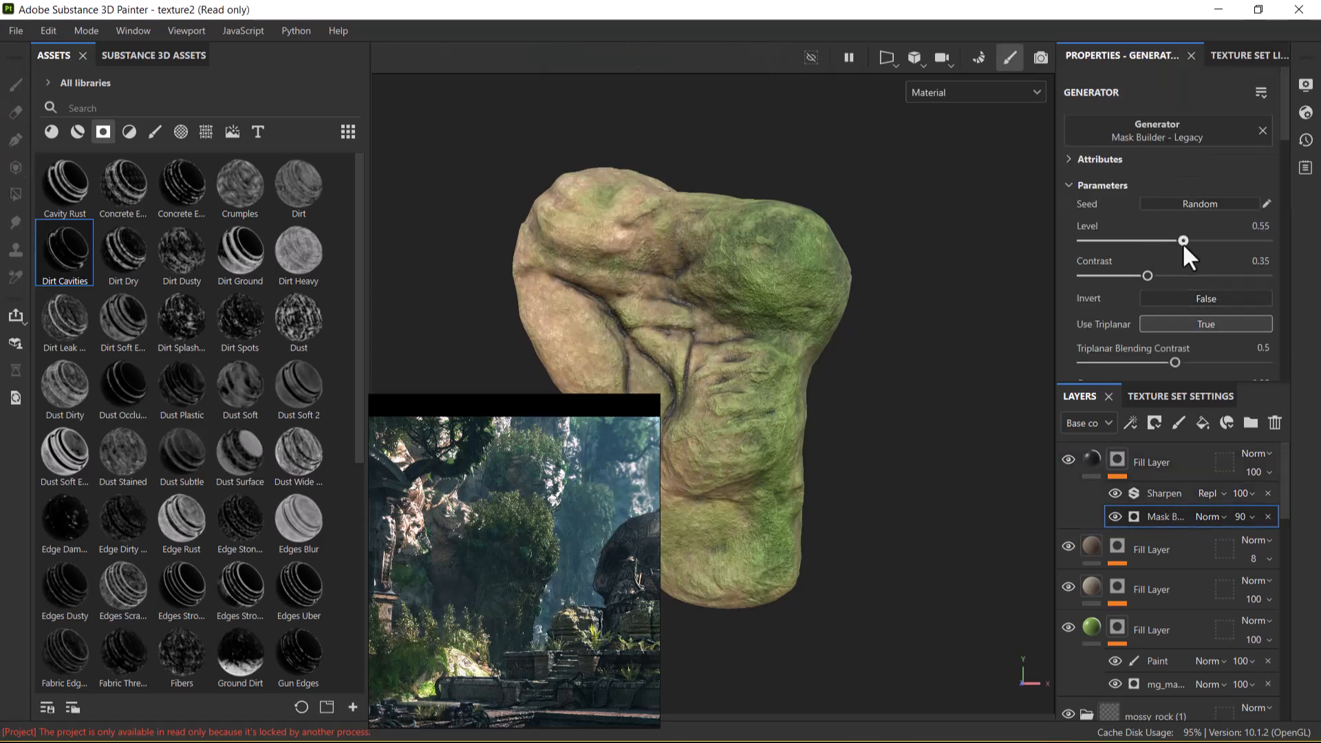
pyautogui.moveTo(1131, 275); pyautogui.dragTo(1093, 278)
pyautogui.click(1209, 206)
pyautogui.click(1209, 207)
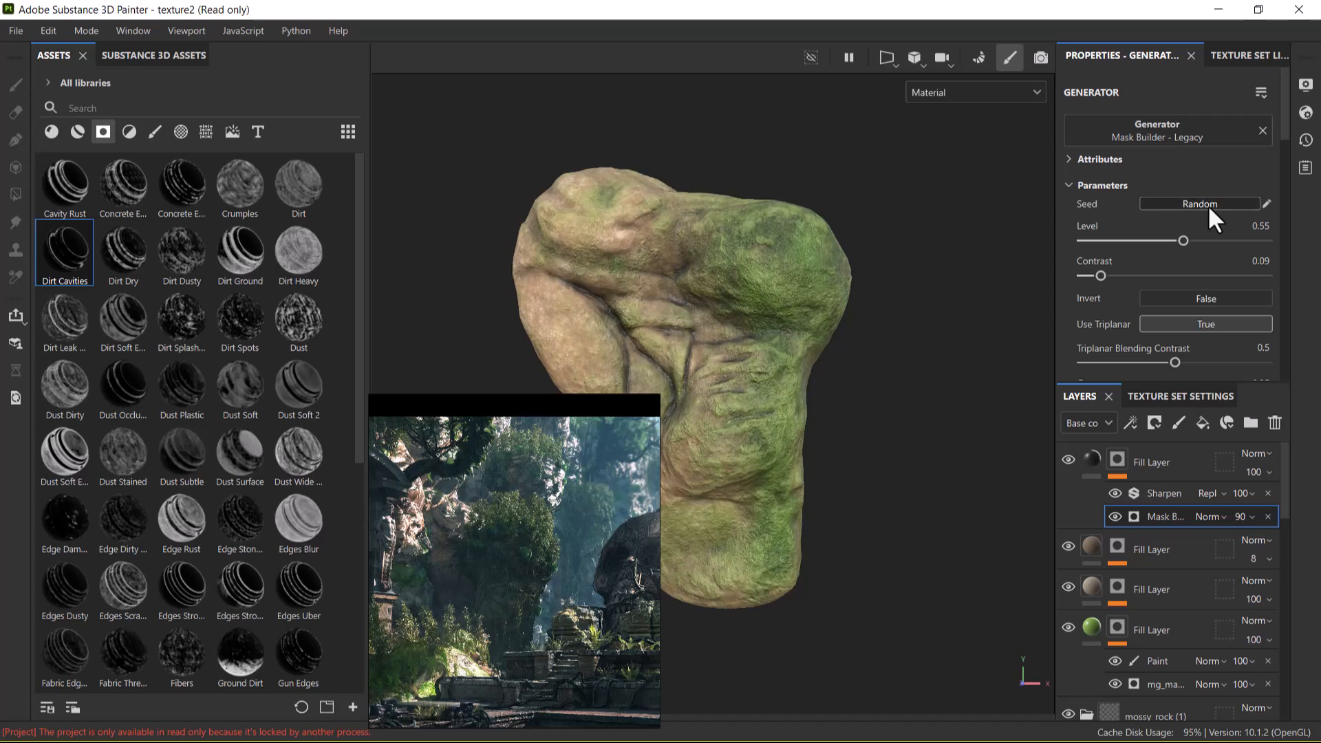
pyautogui.click(1208, 204)
pyautogui.moveTo(1185, 241); pyautogui.dragTo(1146, 238)
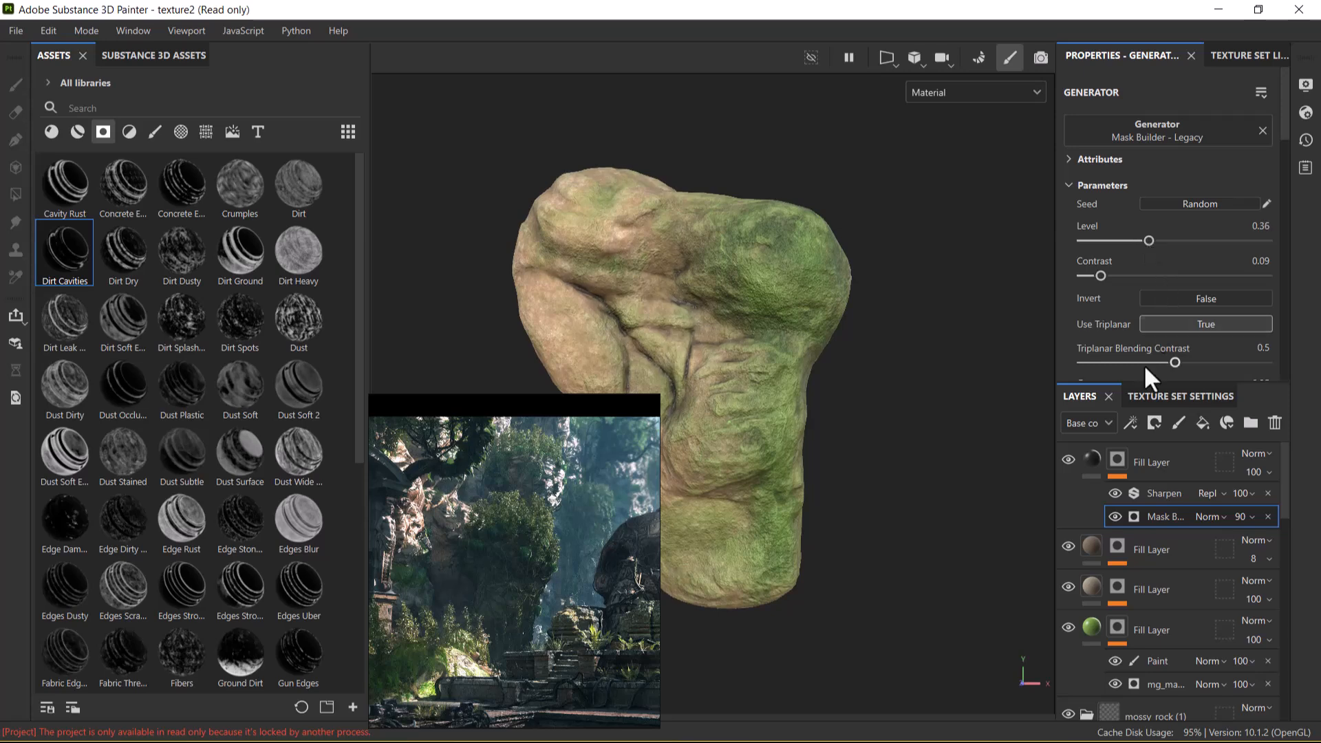
# Compare the rock's surface with the Dirt Cavities fill layer hidden and shown.
pyautogui.keyDown('alt'); pyautogui.moveTo(855, 499); pyautogui.dragTo(786, 265, button='right'); pyautogui.keyUp('alt')
pyautogui.keyDown('alt'); pyautogui.moveTo(786, 265); pyautogui.dragTo(841, 114, button='middle'); pyautogui.keyUp('alt')
pyautogui.keyDown('alt'); pyautogui.moveTo(841, 114); pyautogui.dragTo(817, 283, button='right'); pyautogui.keyUp('alt')
pyautogui.keyDown('alt'); pyautogui.moveTo(817, 283); pyautogui.dragTo(776, 325, button='middle'); pyautogui.keyUp('alt')
pyautogui.keyDown('alt'); pyautogui.moveTo(776, 325); pyautogui.dragTo(897, 436, button='right'); pyautogui.keyUp('alt')
pyautogui.click(1068, 458)
pyautogui.click(1068, 458)
pyautogui.click(1068, 458)
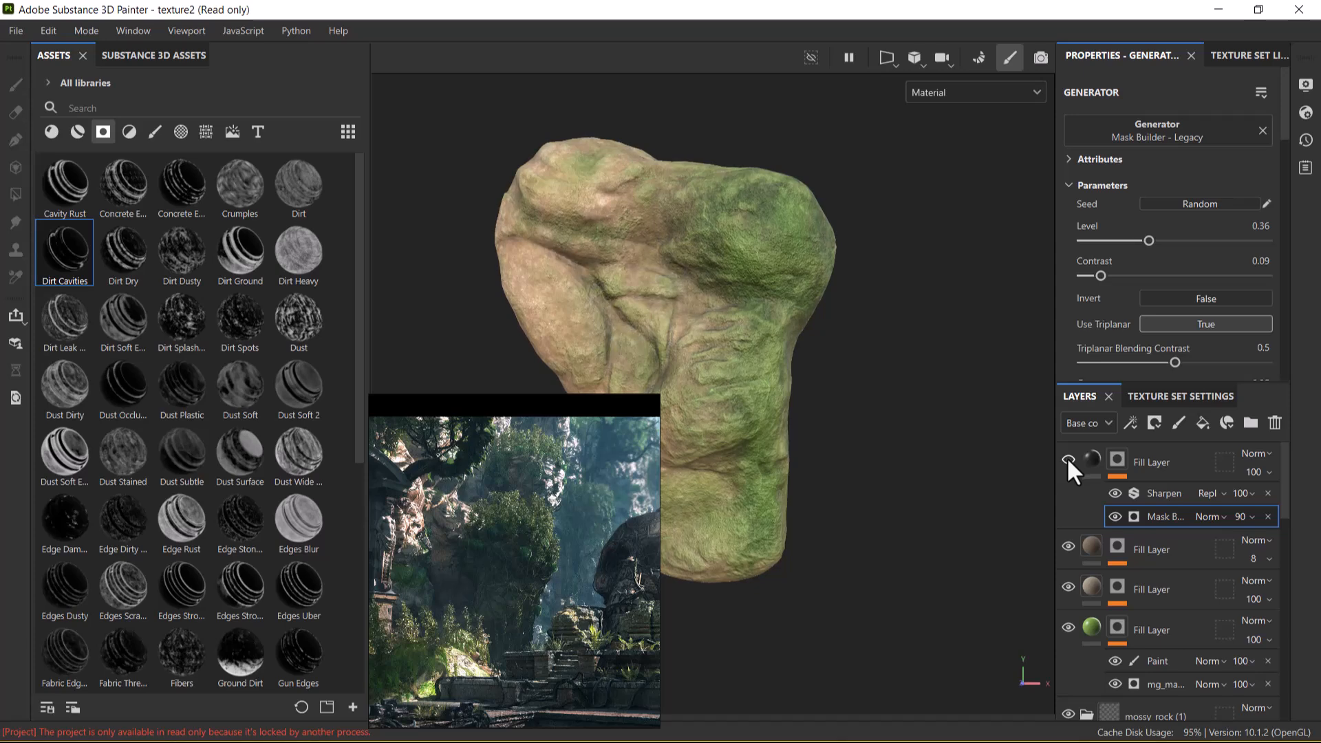
pyautogui.click(1068, 458)
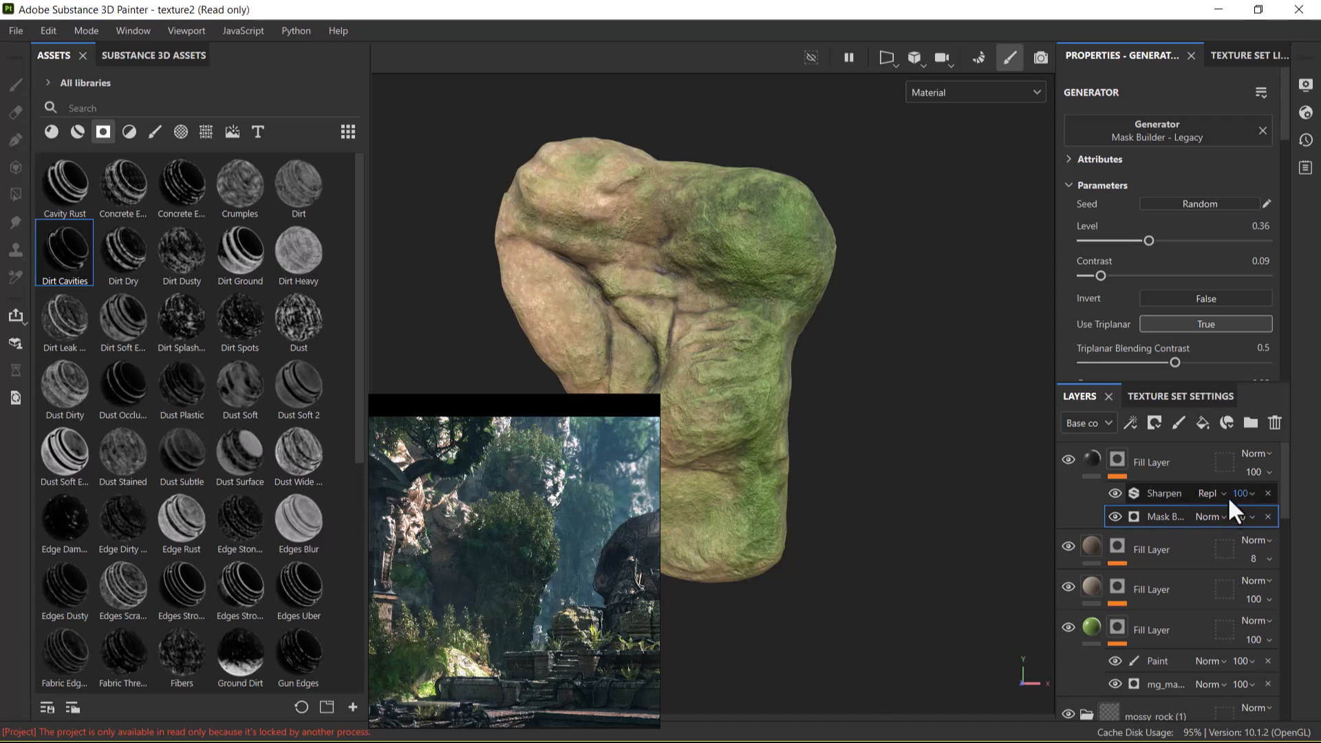
# Randomize the Mask Builder seed again and try inverting the cavity mask before restoring it.
pyautogui.click(1213, 204)
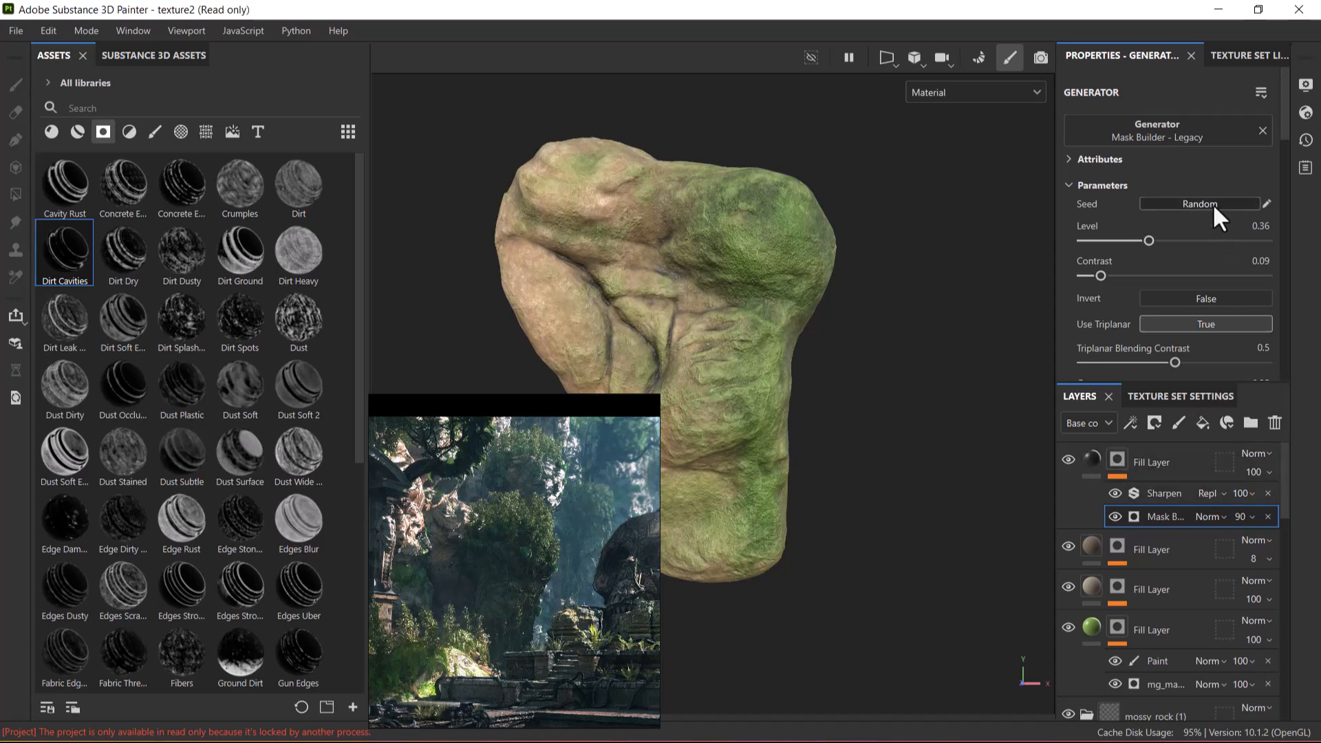
pyautogui.click(1222, 296)
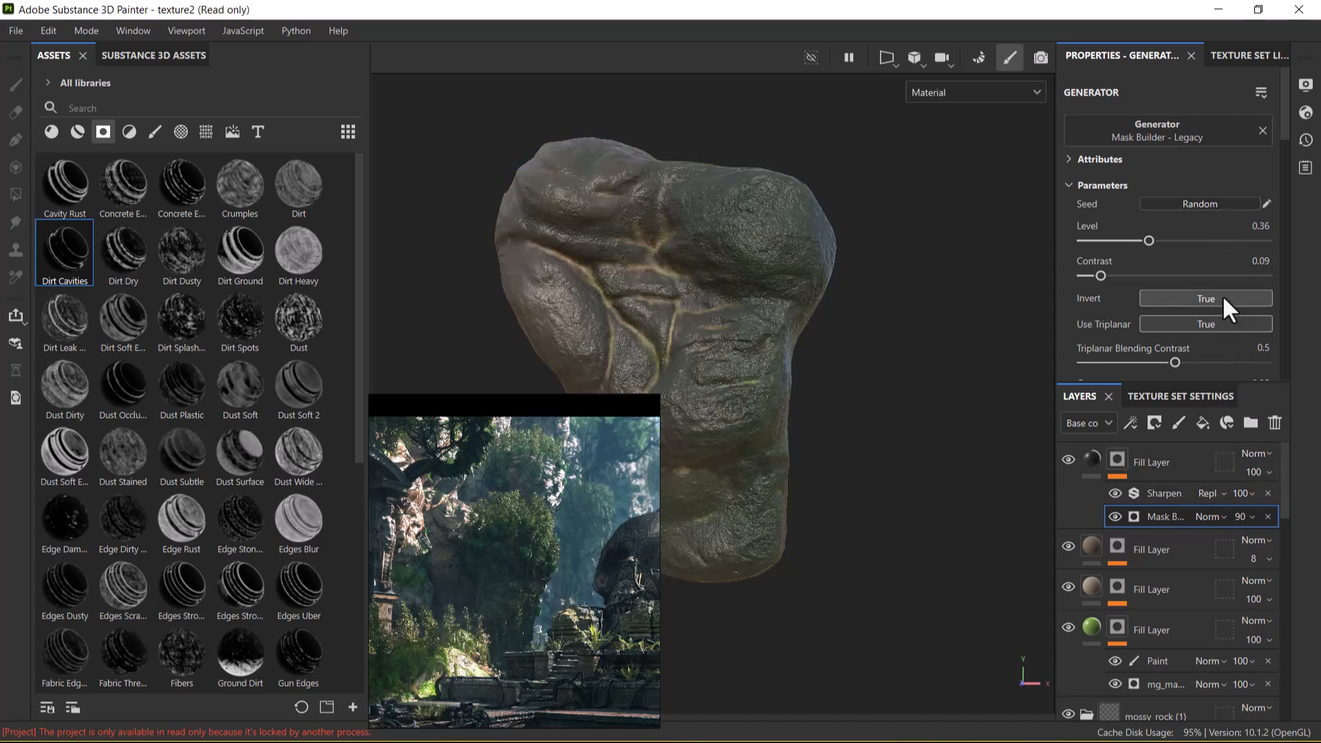
pyautogui.click(1220, 295)
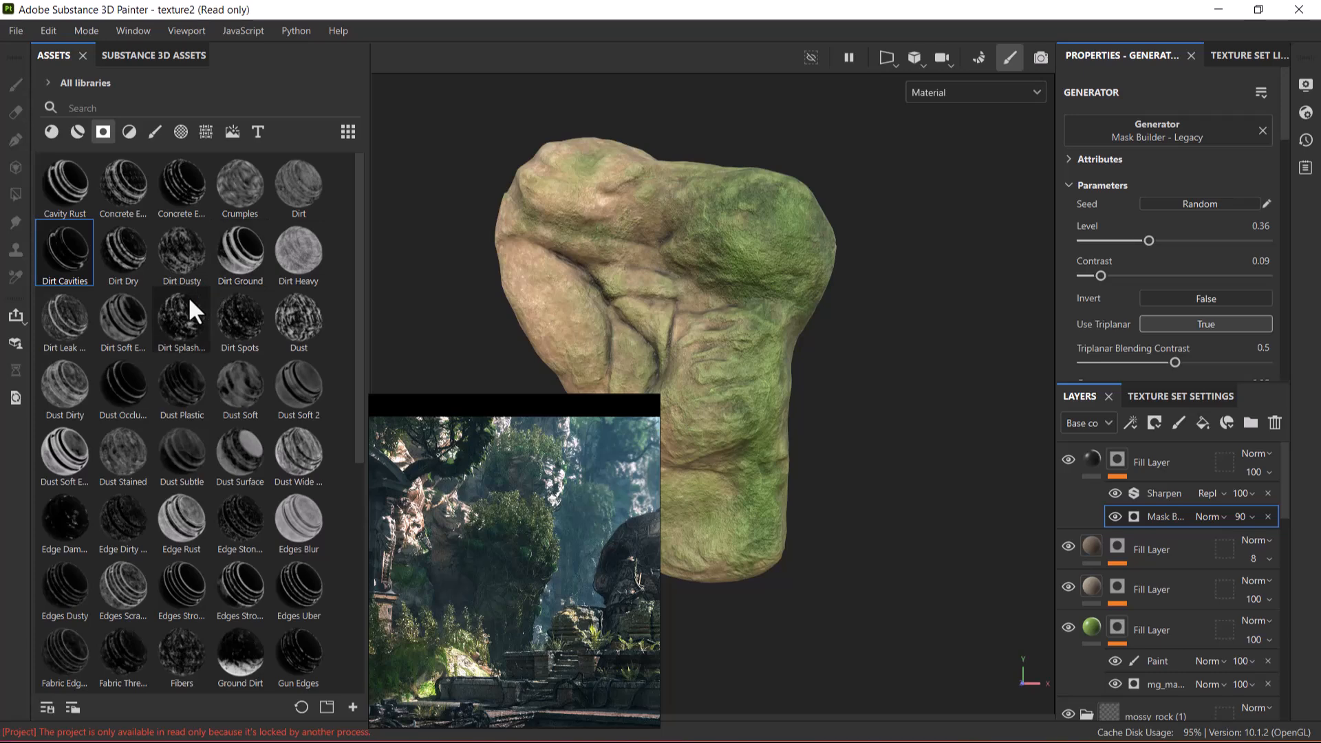
# Add the Dust Occlusion smart mask as a new top fill layer and check its effect by toggling its visibility.
pyautogui.moveTo(128, 385)
pyautogui.mouseDown()
pyautogui.moveTo(455, 515)
pyautogui.moveTo(1142, 468)
pyautogui.mouseUp()
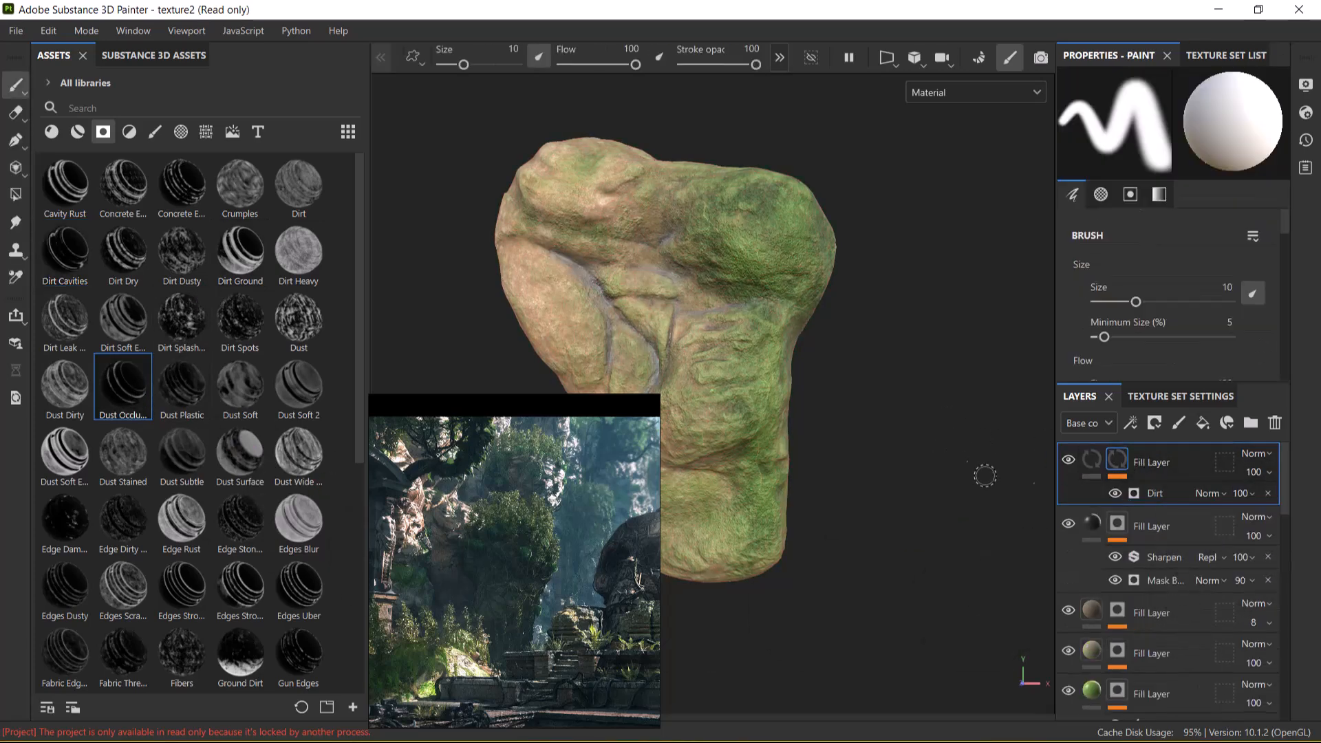
pyautogui.click(1065, 463)
pyautogui.click(1065, 463)
pyautogui.click(1091, 461)
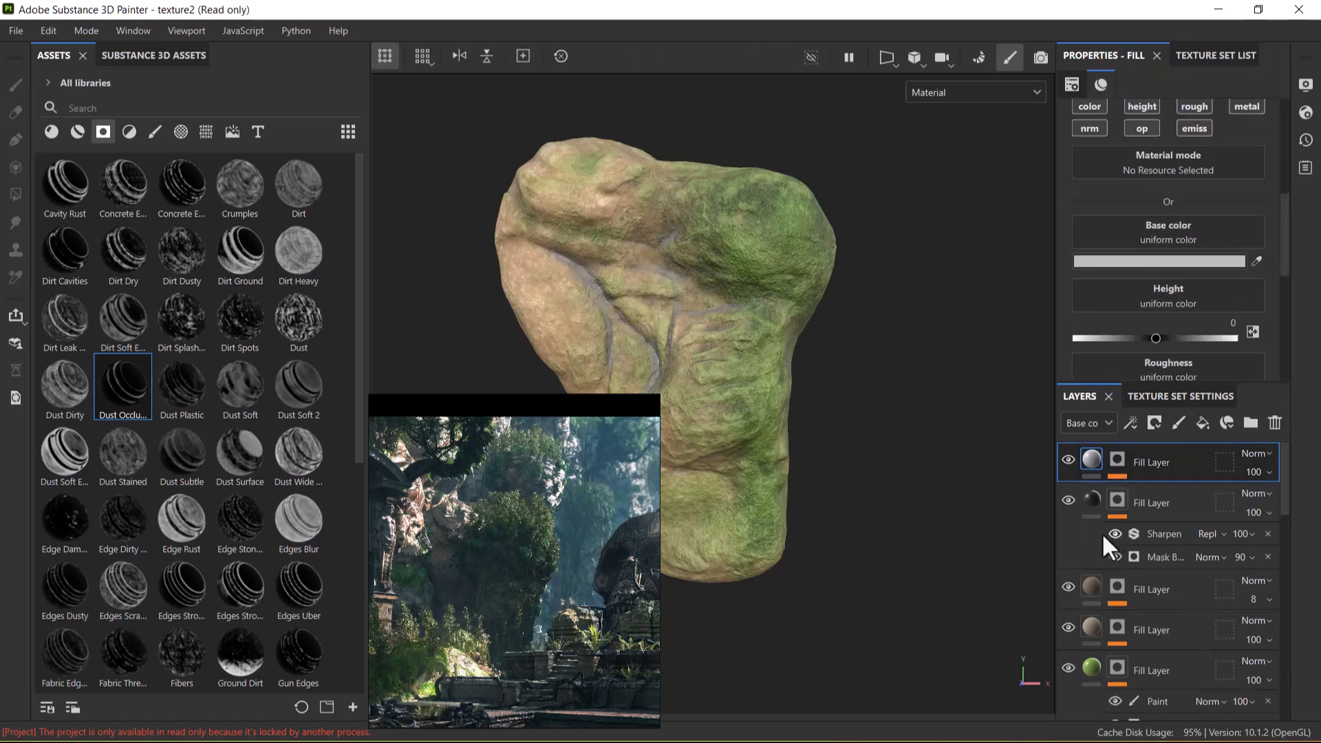
# Raise the roughness of the dark Dirt Cavities fill layer to about 0.74.
pyautogui.click(1096, 502)
pyautogui.scroll(-3, 1178, 300)
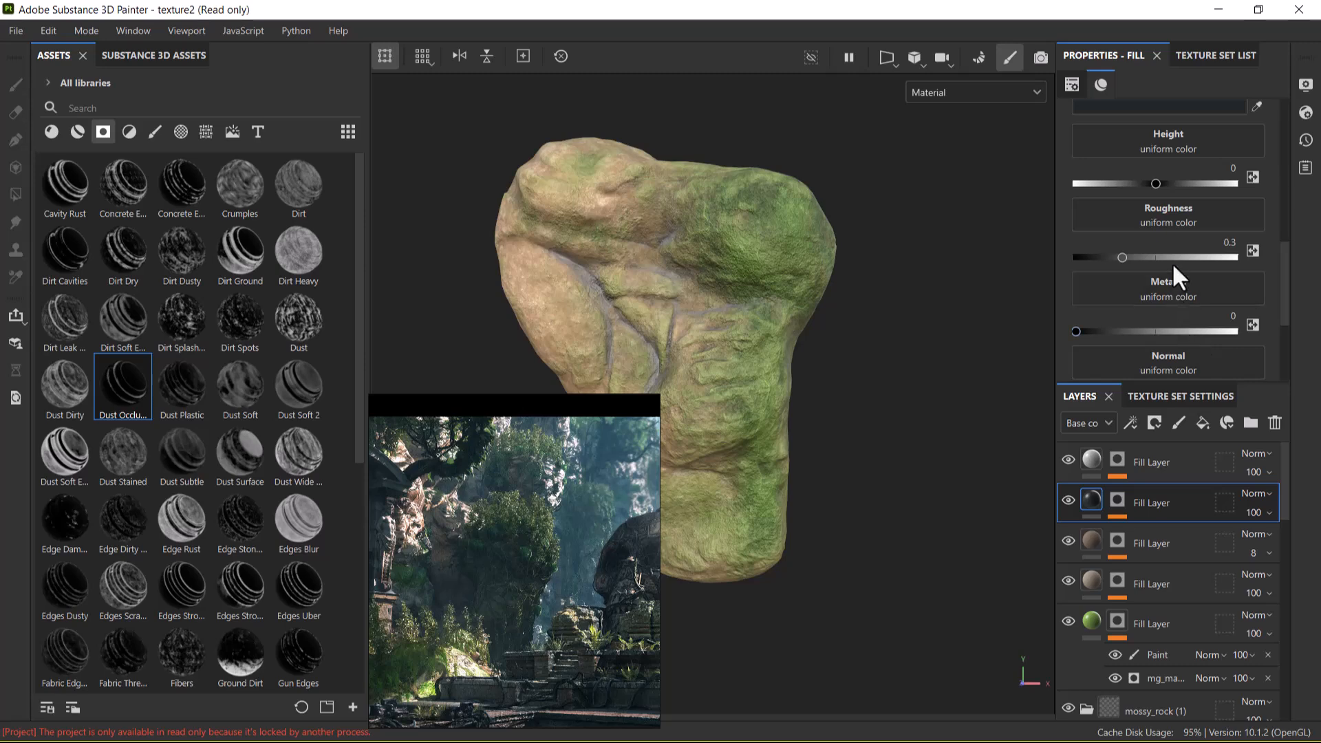
pyautogui.moveTo(1170, 259); pyautogui.dragTo(1196, 255)
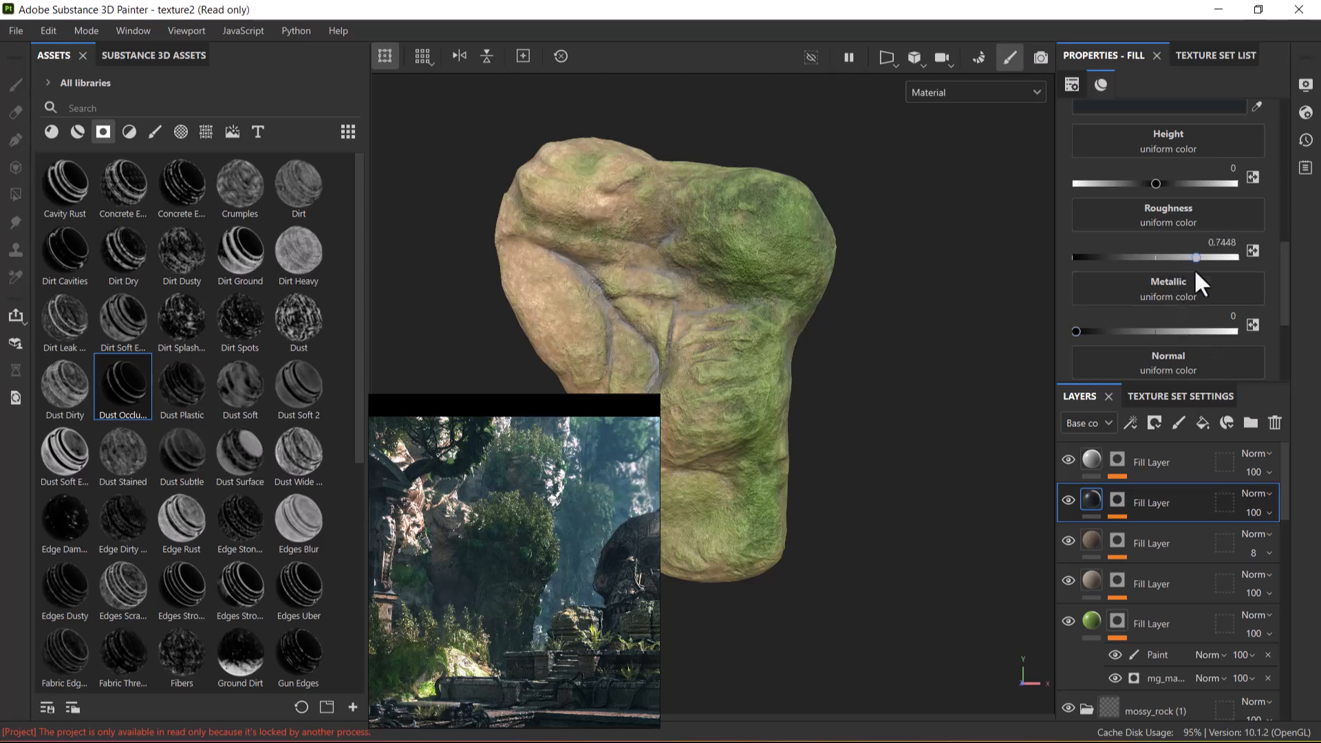
# Give the Dust Occlusion fill layer a roughness of 0.7604 and a dark olive-grey base color, 43433C.
pyautogui.click(1091, 461)
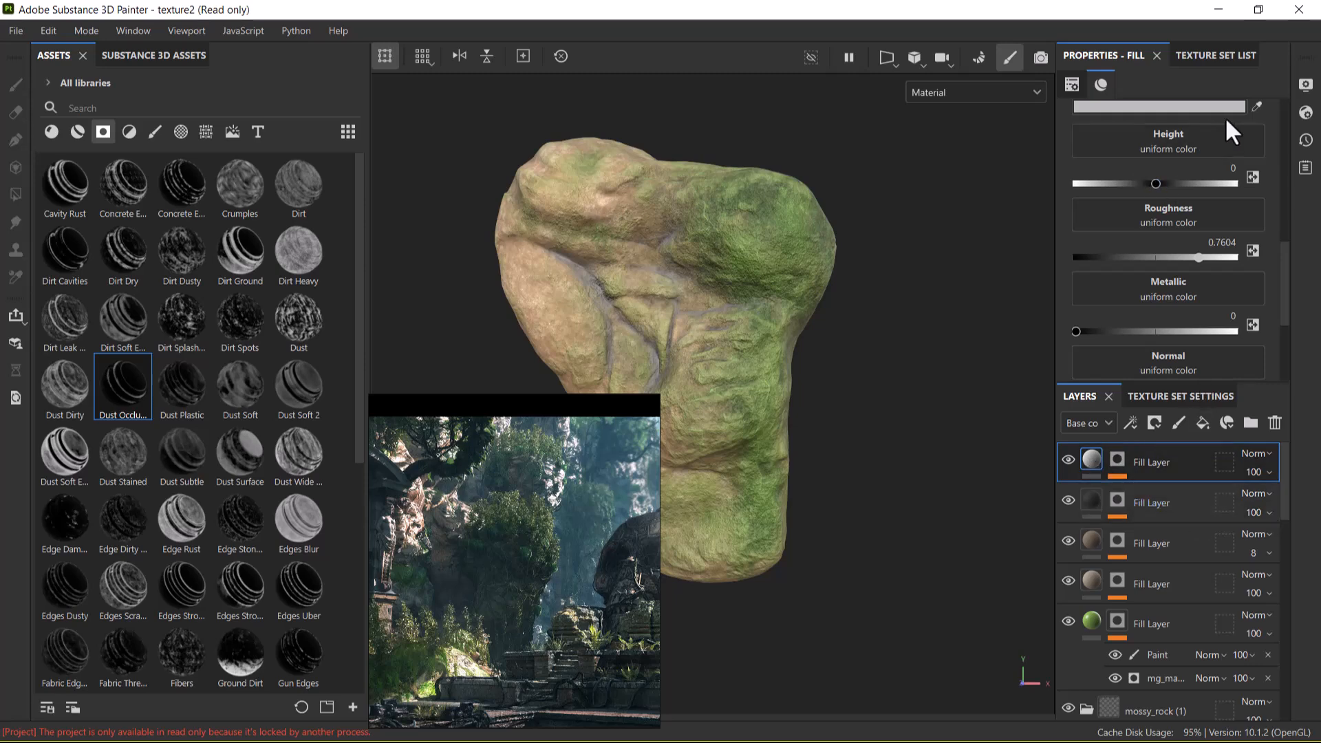
pyautogui.click(1188, 107)
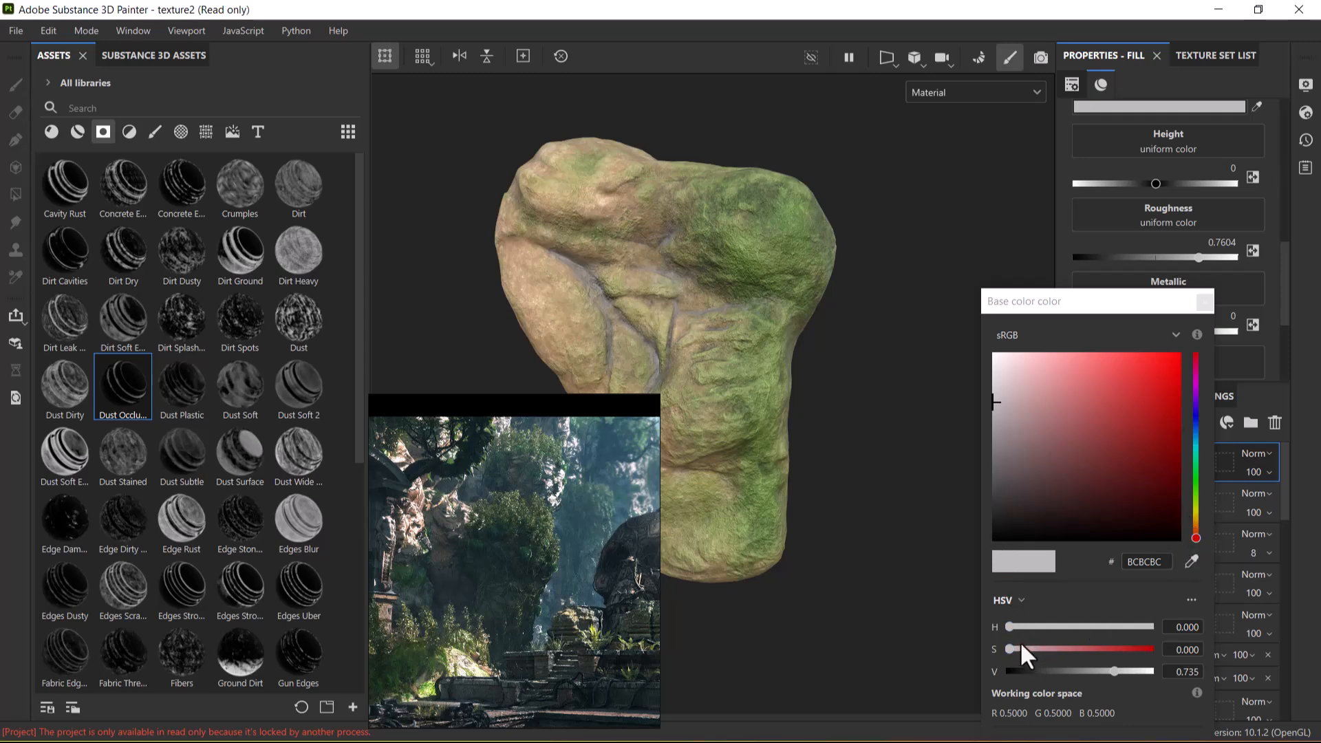
pyautogui.moveTo(991, 399); pyautogui.dragTo(1009, 427)
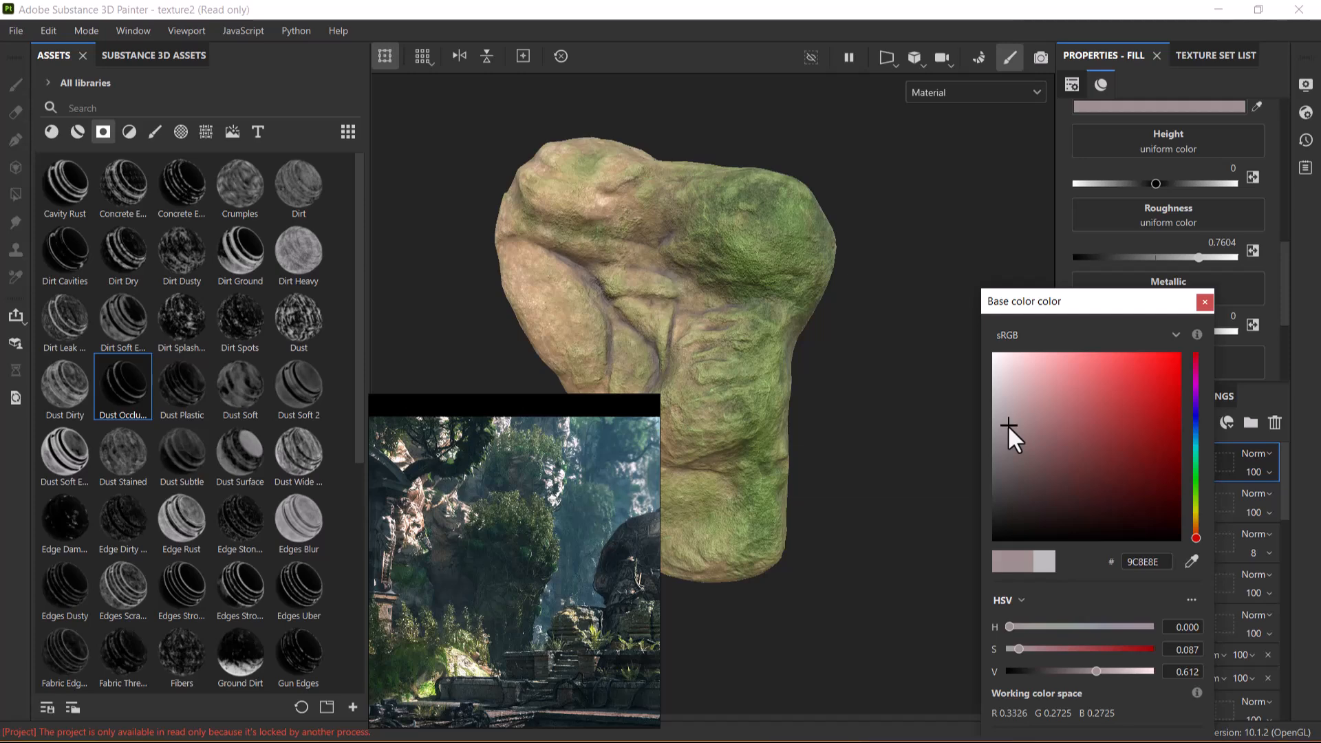
pyautogui.moveTo(1196, 540); pyautogui.dragTo(1196, 513)
pyautogui.moveTo(1027, 626)
pyautogui.mouseDown()
pyautogui.moveTo(1121, 626)
pyautogui.moveTo(1049, 626)
pyautogui.mouseUp()
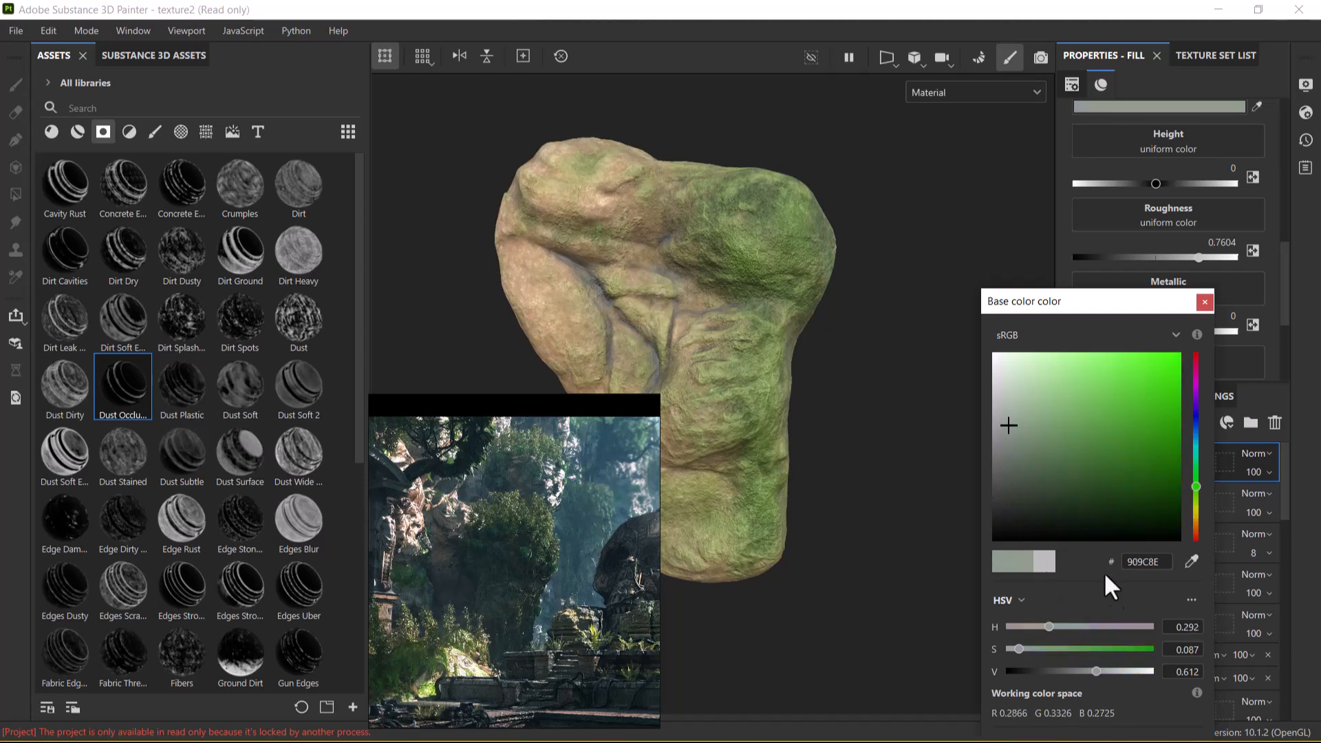
pyautogui.moveTo(1195, 485); pyautogui.dragTo(1197, 507)
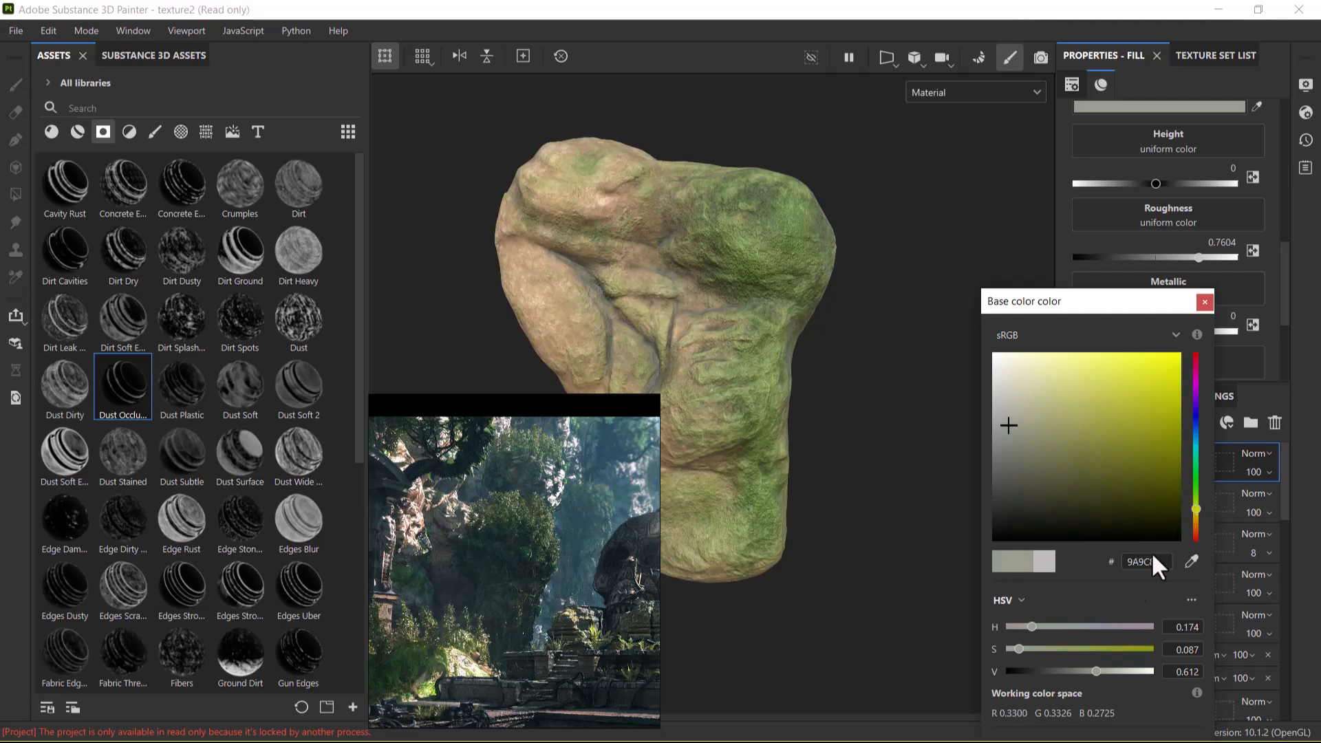
pyautogui.moveTo(1010, 421); pyautogui.dragTo(1006, 439)
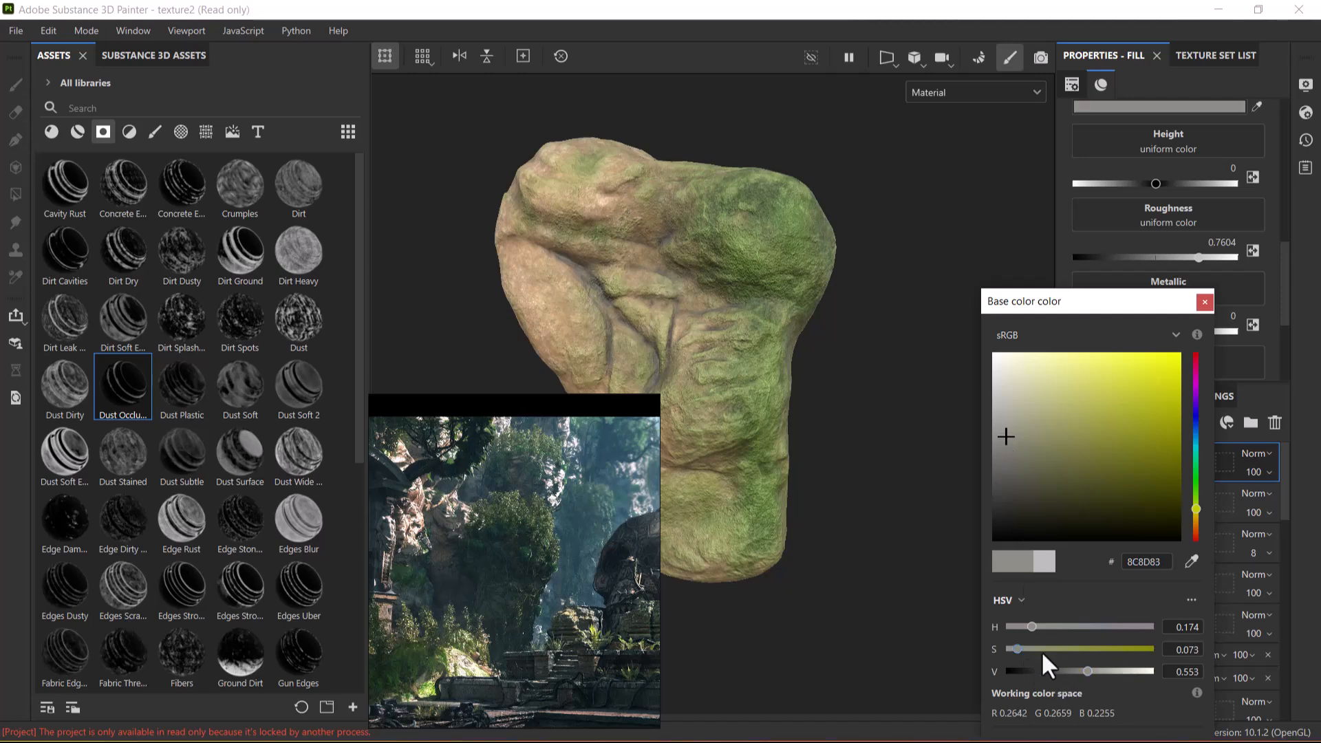
pyautogui.moveTo(1089, 671); pyautogui.dragTo(1016, 647)
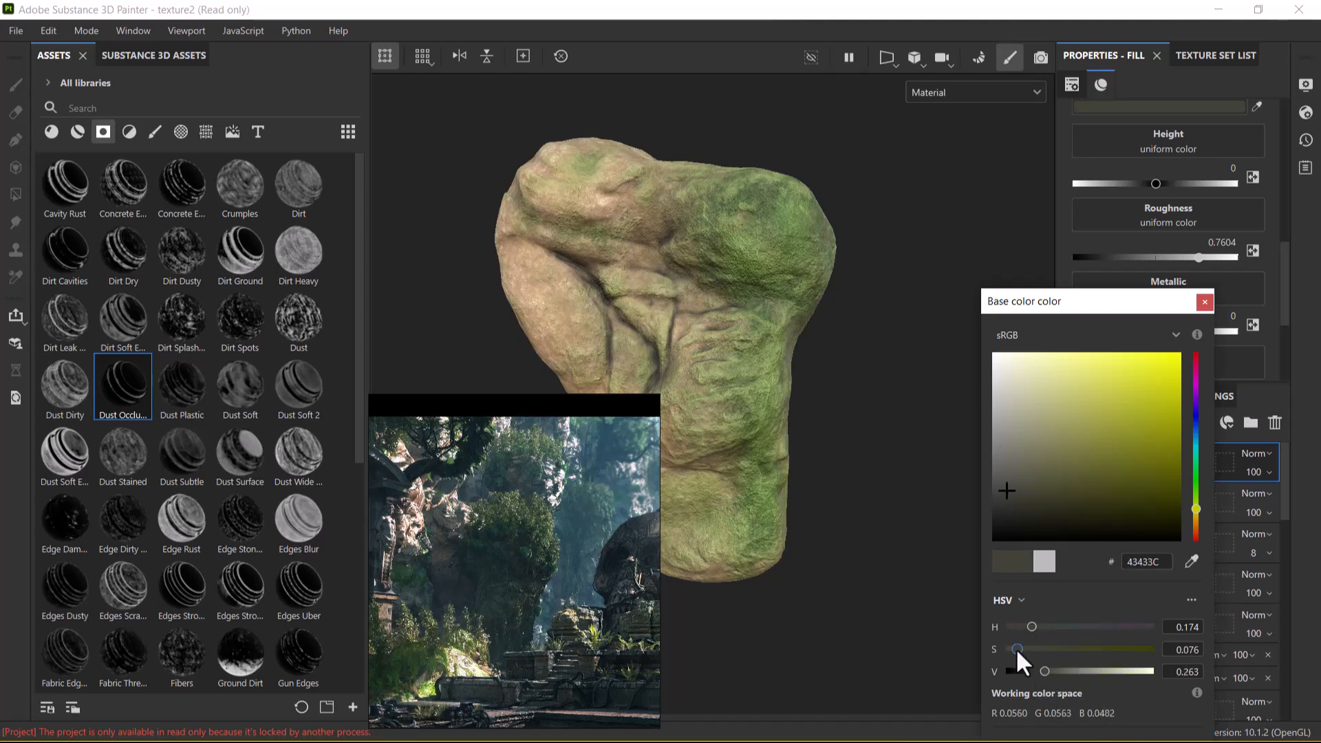
pyautogui.click(1205, 302)
# Open the Dirt generator in the top fill layer's mask and try inverting it before restoring the original direction.
pyautogui.click(1116, 462)
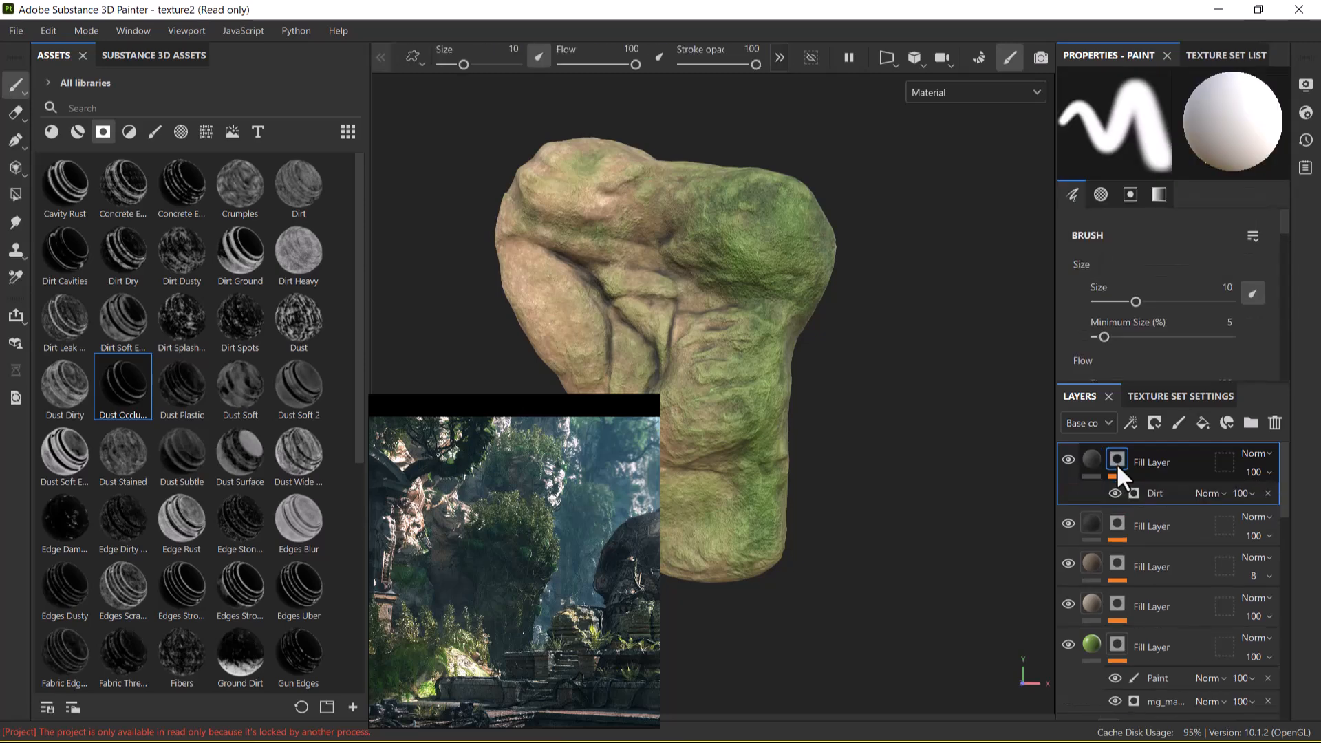
pyautogui.click(1154, 493)
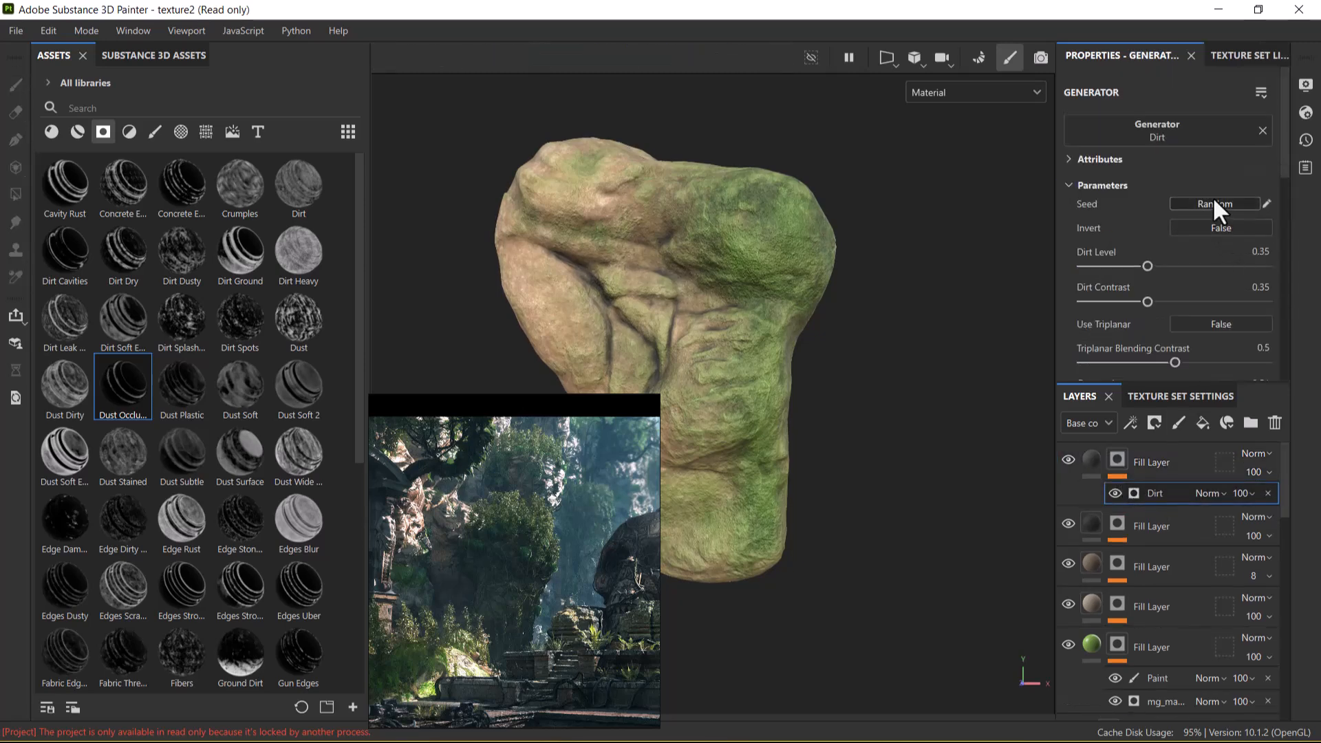
pyautogui.click(1218, 228)
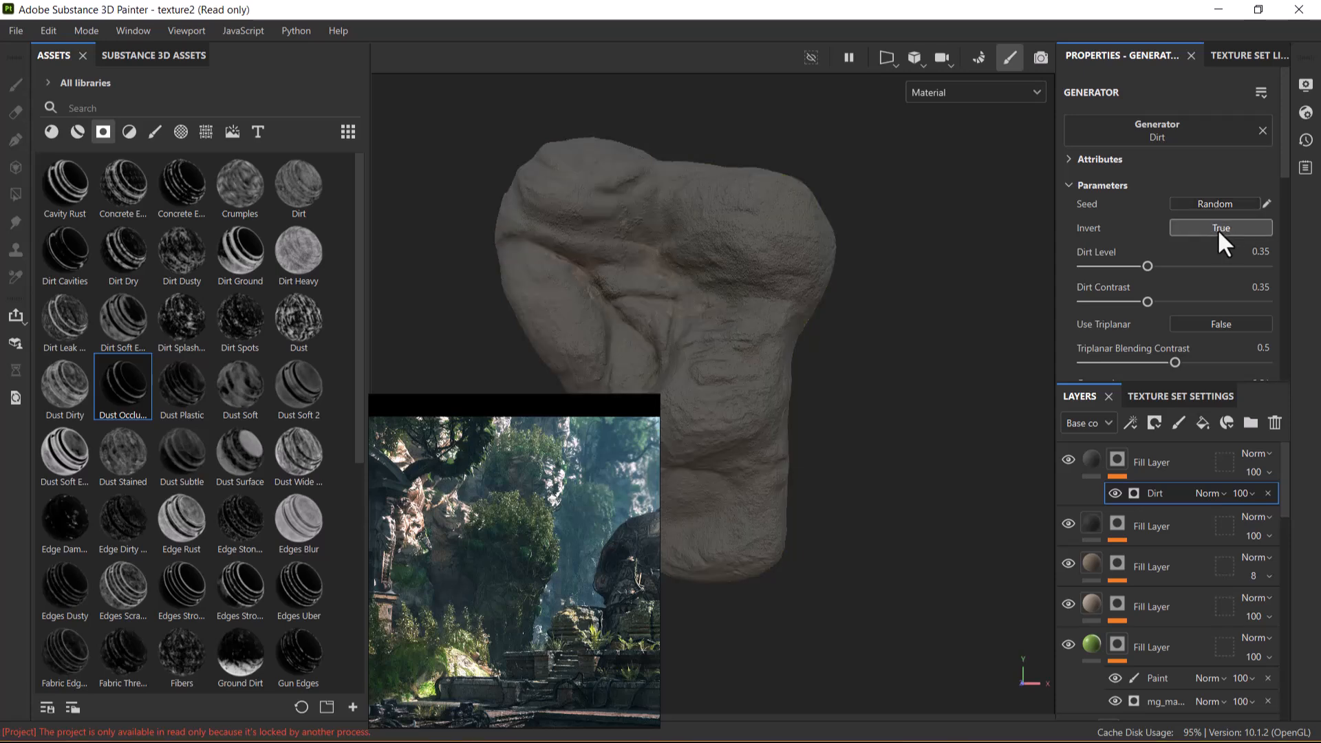
pyautogui.click(1217, 228)
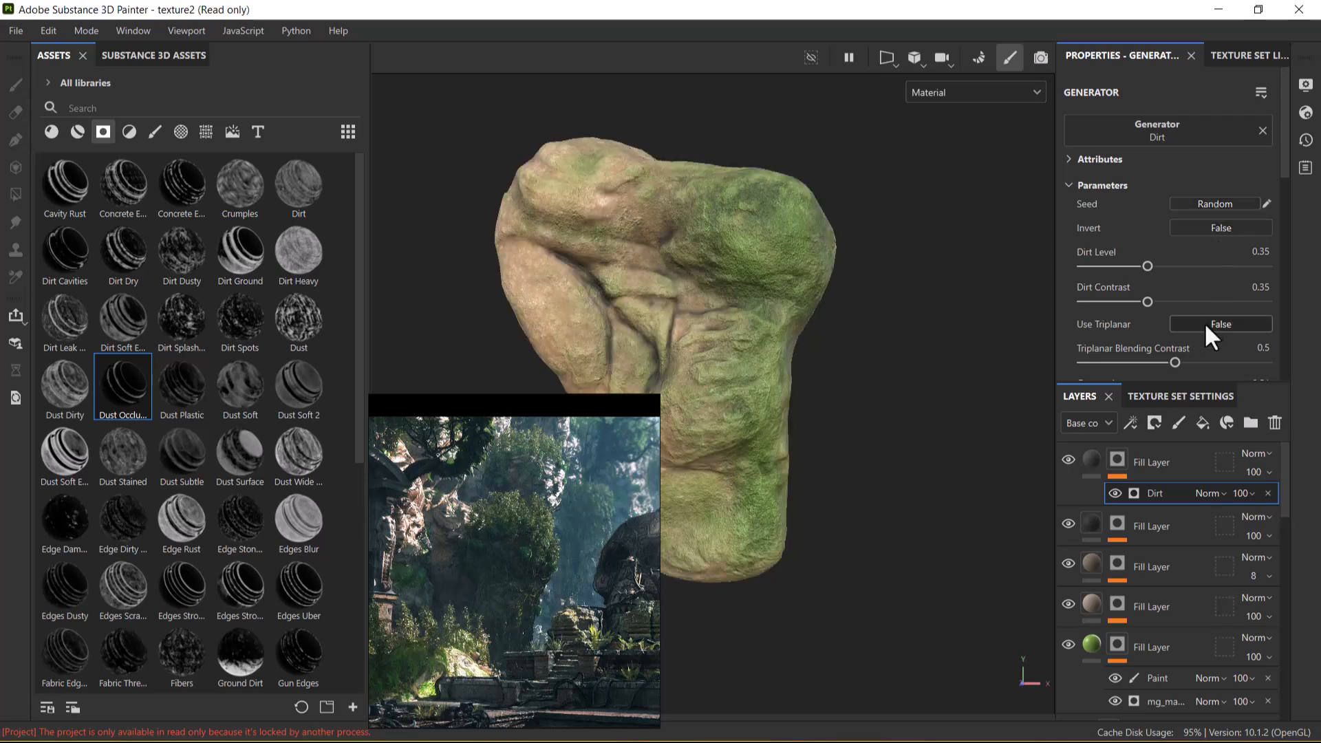
# Set the Dirt generator's level to 0.36 and contrast to 0.67, and compare by toggling the fill layer beneath it.
pyautogui.moveTo(1153, 266)
pyautogui.mouseDown()
pyautogui.moveTo(1197, 266)
pyautogui.moveTo(1163, 266)
pyautogui.moveTo(1096, 300)
pyautogui.moveTo(1211, 302)
pyautogui.moveTo(1159, 301)
pyautogui.moveTo(1198, 301)
pyautogui.moveTo(1104, 265)
pyautogui.moveTo(1172, 266)
pyautogui.moveTo(1150, 266)
pyautogui.mouseUp()
pyautogui.scroll(-4, 836, 510)
pyautogui.keyDown('alt'); pyautogui.moveTo(712, 388); pyautogui.dragTo(740, 283, button='middle'); pyautogui.keyUp('alt')
pyautogui.scroll(-1, 741, 284)
pyautogui.keyDown('alt'); pyautogui.moveTo(831, 344); pyautogui.dragTo(818, 349, button='middle'); pyautogui.keyUp('alt')
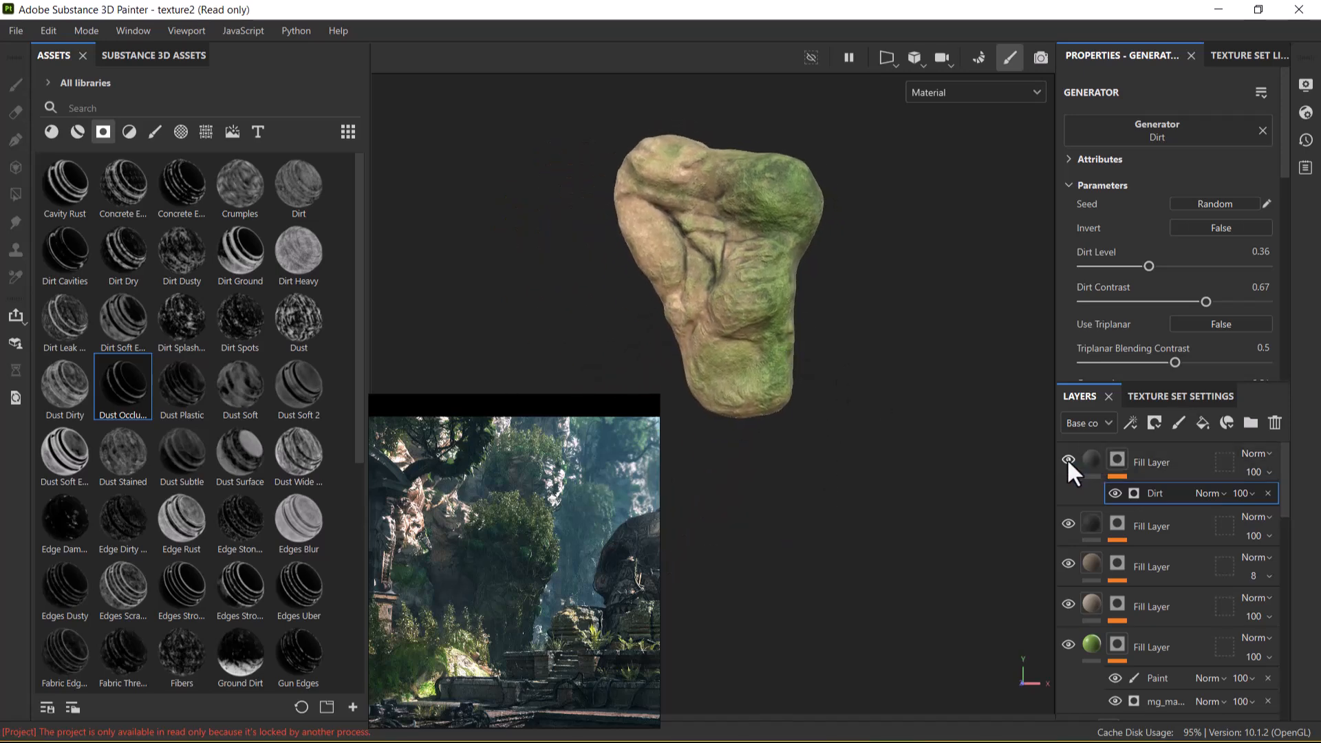
pyautogui.click(1068, 523)
pyautogui.click(1068, 523)
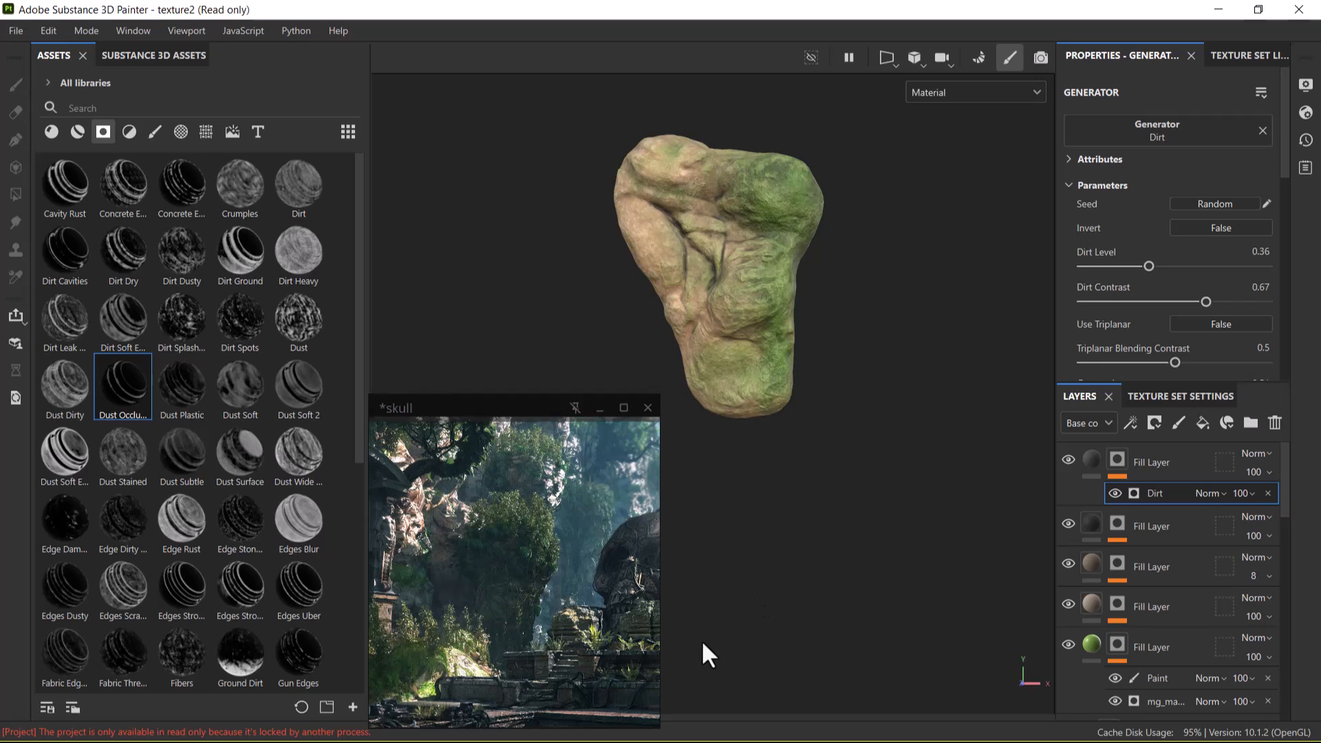
# Examine the rock's dirt and moss shading from several angles and distances against the repositioned reference image.
pyautogui.keyDown('alt'); pyautogui.moveTo(833, 407); pyautogui.dragTo(811, 441, button='middle'); pyautogui.keyUp('alt')
pyautogui.keyDown('alt'); pyautogui.moveTo(810, 440); pyautogui.dragTo(837, 478, button='right'); pyautogui.keyUp('alt')
pyautogui.keyDown('alt'); pyautogui.moveTo(854, 420); pyautogui.dragTo(825, 419); pyautogui.keyUp('alt')
pyautogui.keyDown('alt'); pyautogui.moveTo(826, 419); pyautogui.dragTo(878, 459, button='right'); pyautogui.keyUp('alt')
pyautogui.keyDown('alt'); pyautogui.moveTo(878, 460); pyautogui.dragTo(846, 446); pyautogui.keyUp('alt')
pyautogui.keyDown('alt'); pyautogui.moveTo(846, 445); pyautogui.dragTo(855, 456, button='right'); pyautogui.keyUp('alt')
pyautogui.keyDown('alt'); pyautogui.moveTo(852, 417); pyautogui.dragTo(854, 452, button='middle'); pyautogui.keyUp('alt')
pyautogui.keyDown('alt'); pyautogui.moveTo(855, 453); pyautogui.dragTo(841, 450, button='right'); pyautogui.keyUp('alt')
pyautogui.keyDown('alt'); pyautogui.moveTo(860, 441); pyautogui.dragTo(863, 442); pyautogui.keyUp('alt')
pyautogui.moveTo(521, 400); pyautogui.dragTo(435, 188)
pyautogui.keyDown('alt'); pyautogui.moveTo(840, 408); pyautogui.dragTo(845, 410, button='right'); pyautogui.keyUp('alt')
pyautogui.keyDown('alt'); pyautogui.moveTo(845, 410); pyautogui.dragTo(885, 403); pyautogui.keyUp('alt')
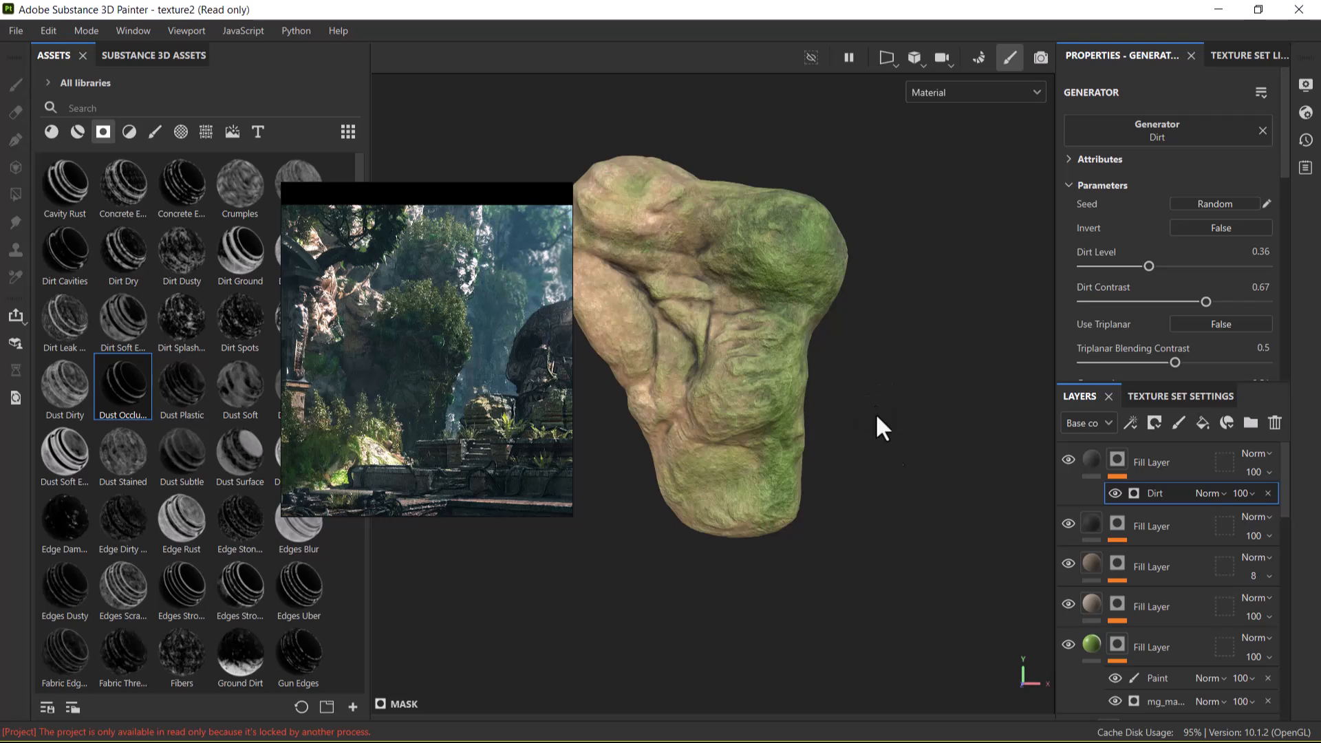
pyautogui.moveTo(413, 193); pyautogui.dragTo(484, 368)
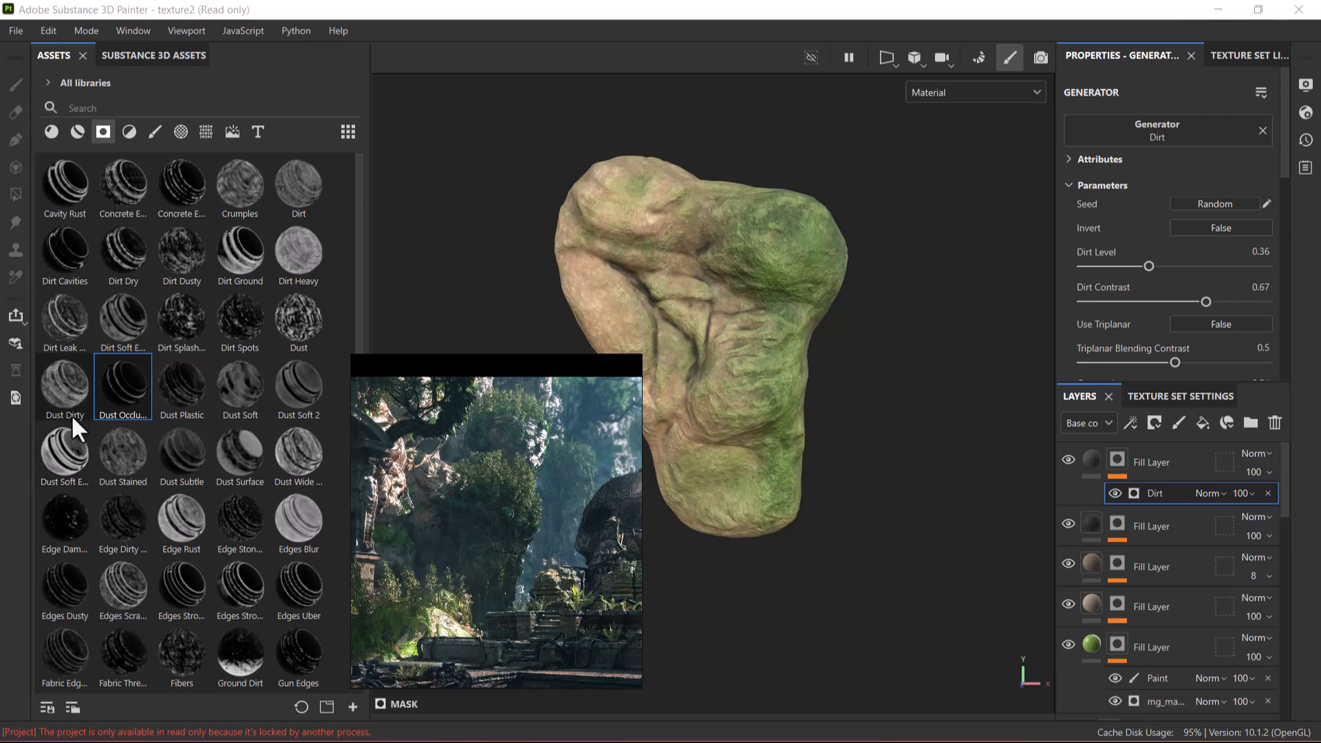
# Add the Dust Soft E... smart mask as a new top fill layer and open its fill properties.
pyautogui.moveTo(67, 461); pyautogui.dragTo(1143, 442)
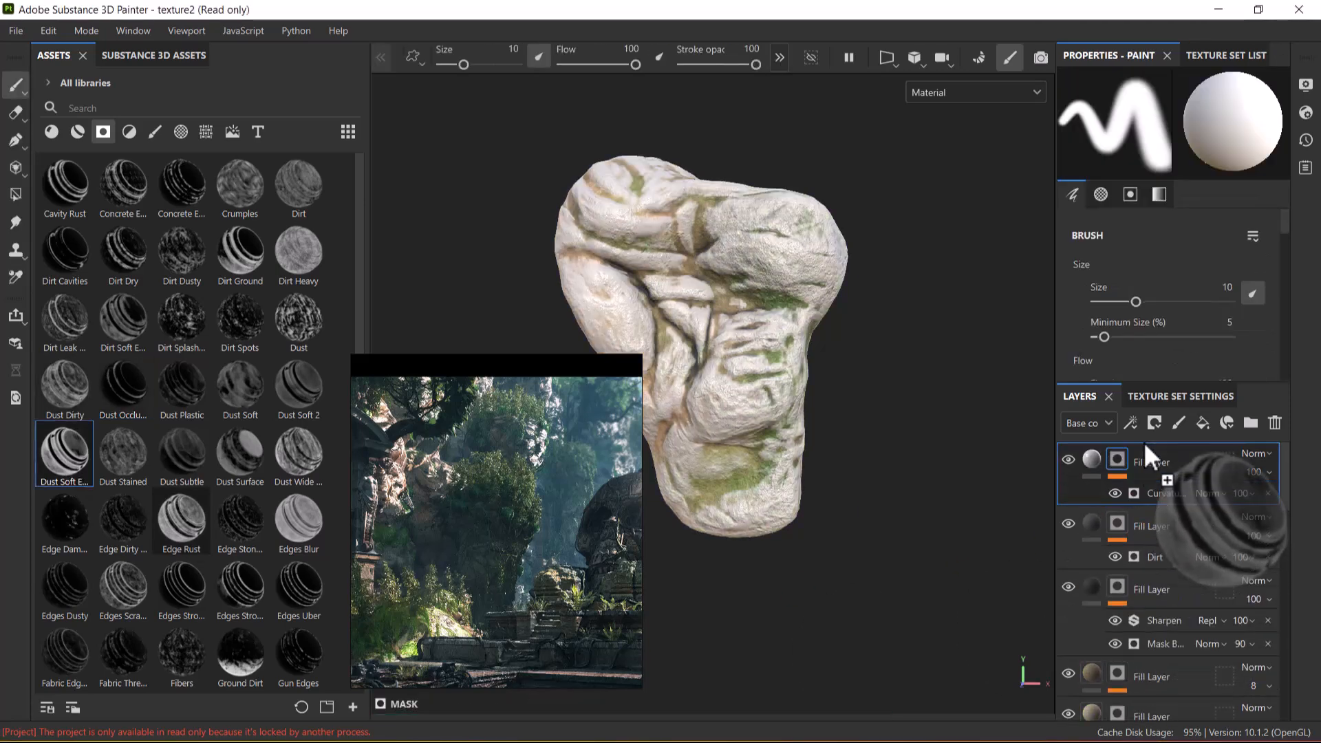
pyautogui.moveTo(1144, 442); pyautogui.dragTo(1144, 443)
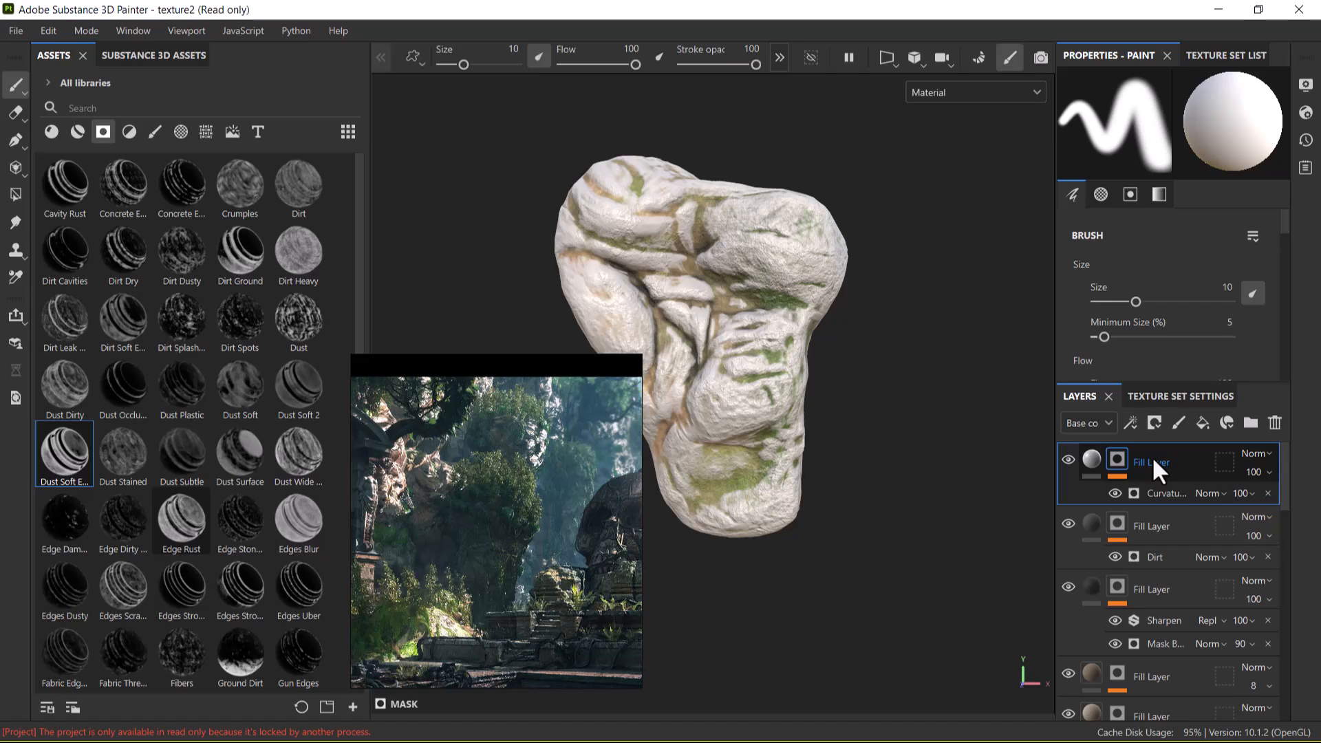
pyautogui.click(1092, 459)
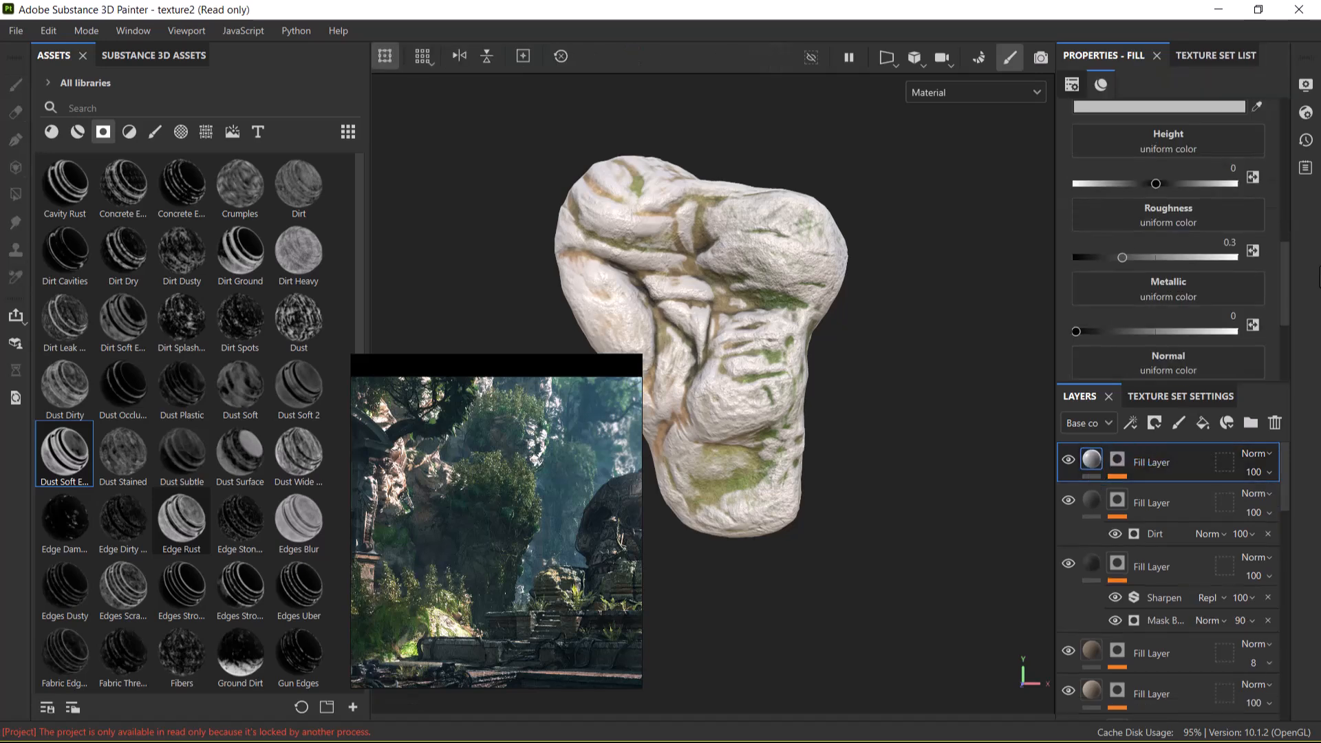
# Give the new top fill layer a dark base color sampled from the reference image and a roughness of 0.8177.
pyautogui.click(1257, 107)
pyautogui.click(429, 507)
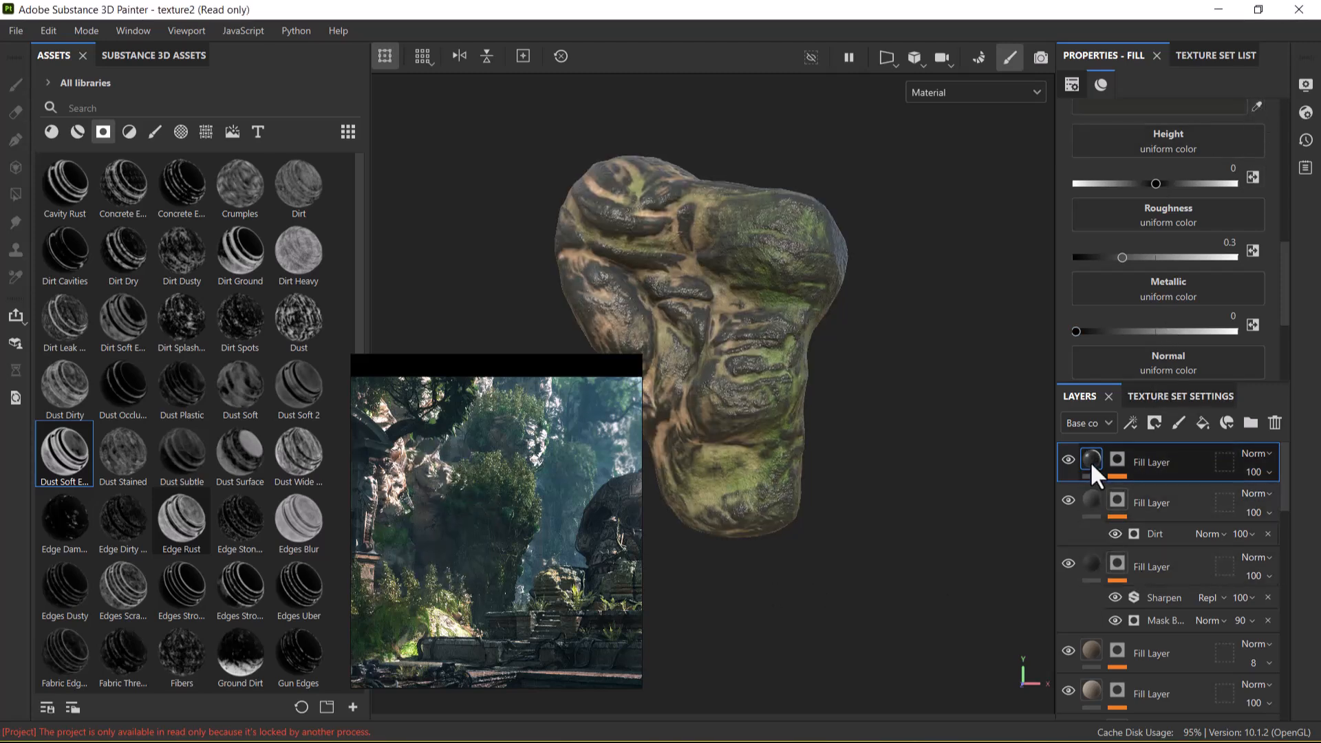
pyautogui.moveTo(1192, 257); pyautogui.dragTo(1201, 257)
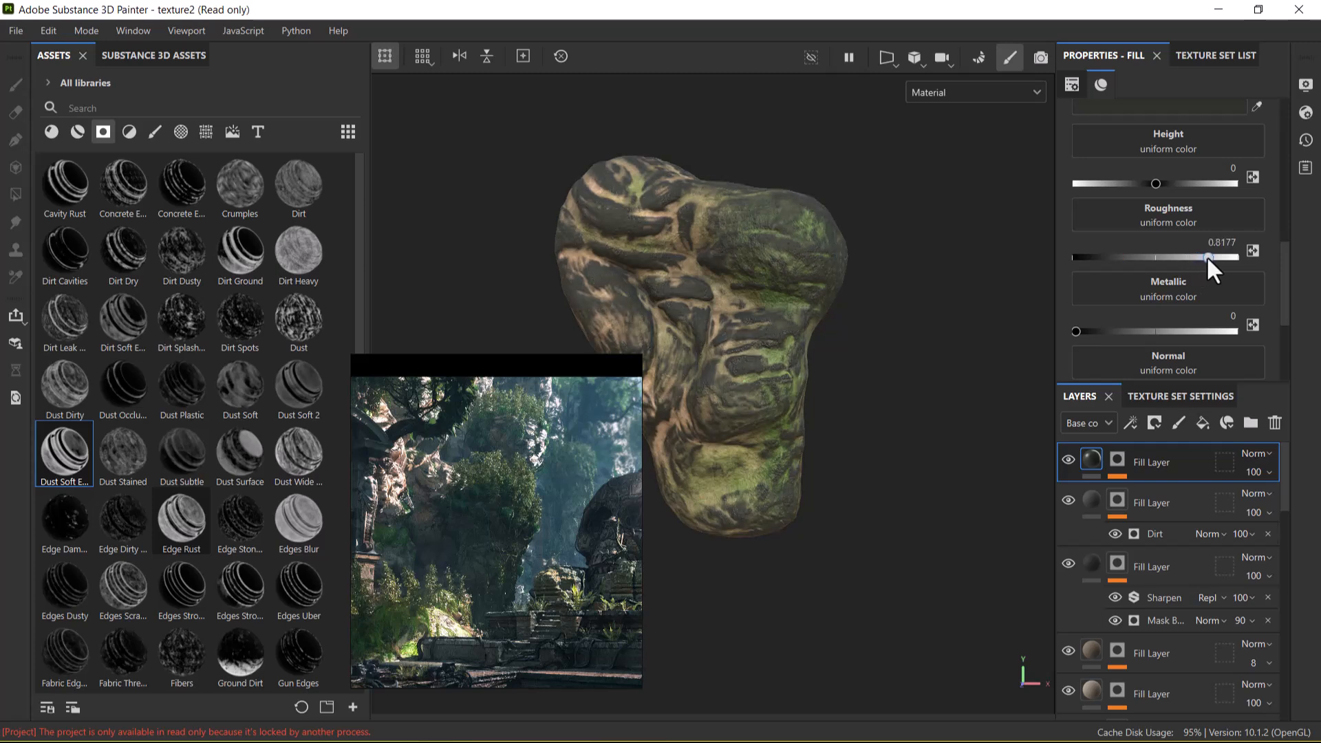
# Resample the top layer's base color from a dark area of the enlarged reference image and lighten it to 5D6152.
pyautogui.scroll(10, 485, 530)
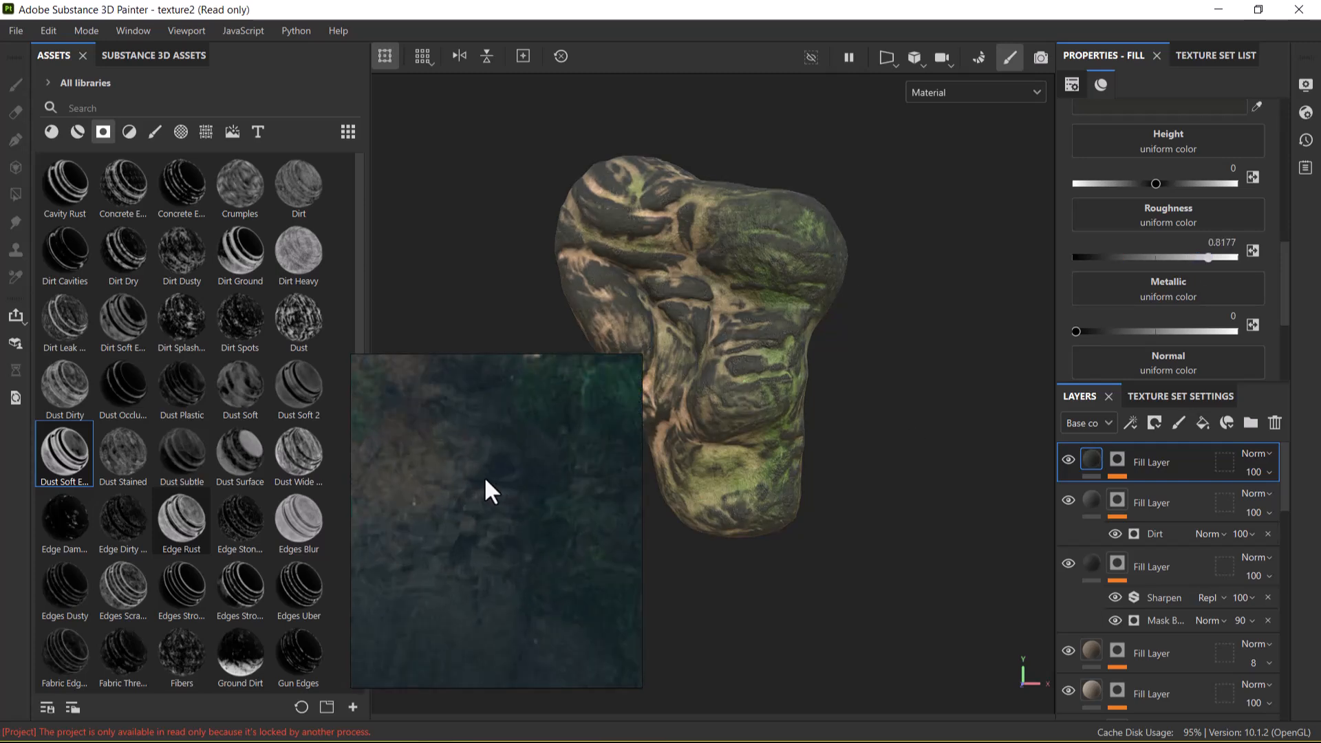
pyautogui.moveTo(485, 478); pyautogui.dragTo(503, 499, button='middle')
pyautogui.click(1096, 460)
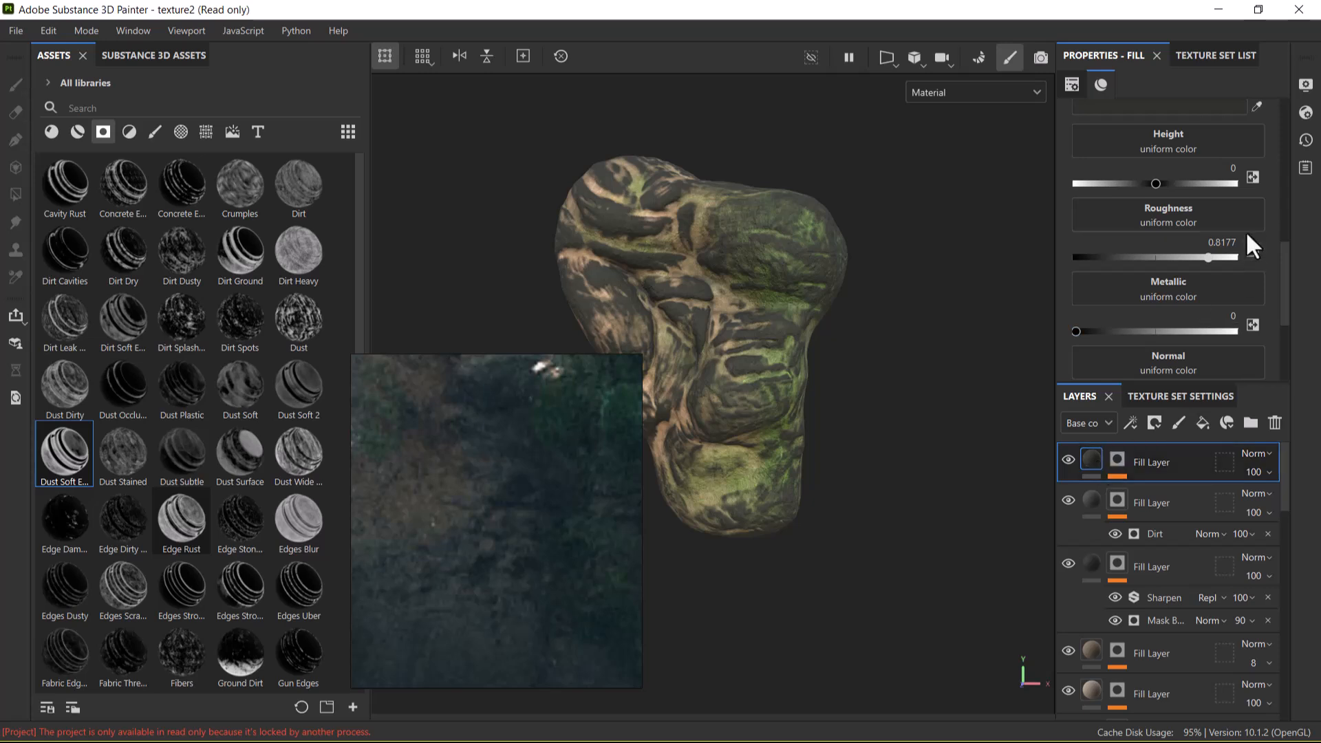
pyautogui.click(1257, 106)
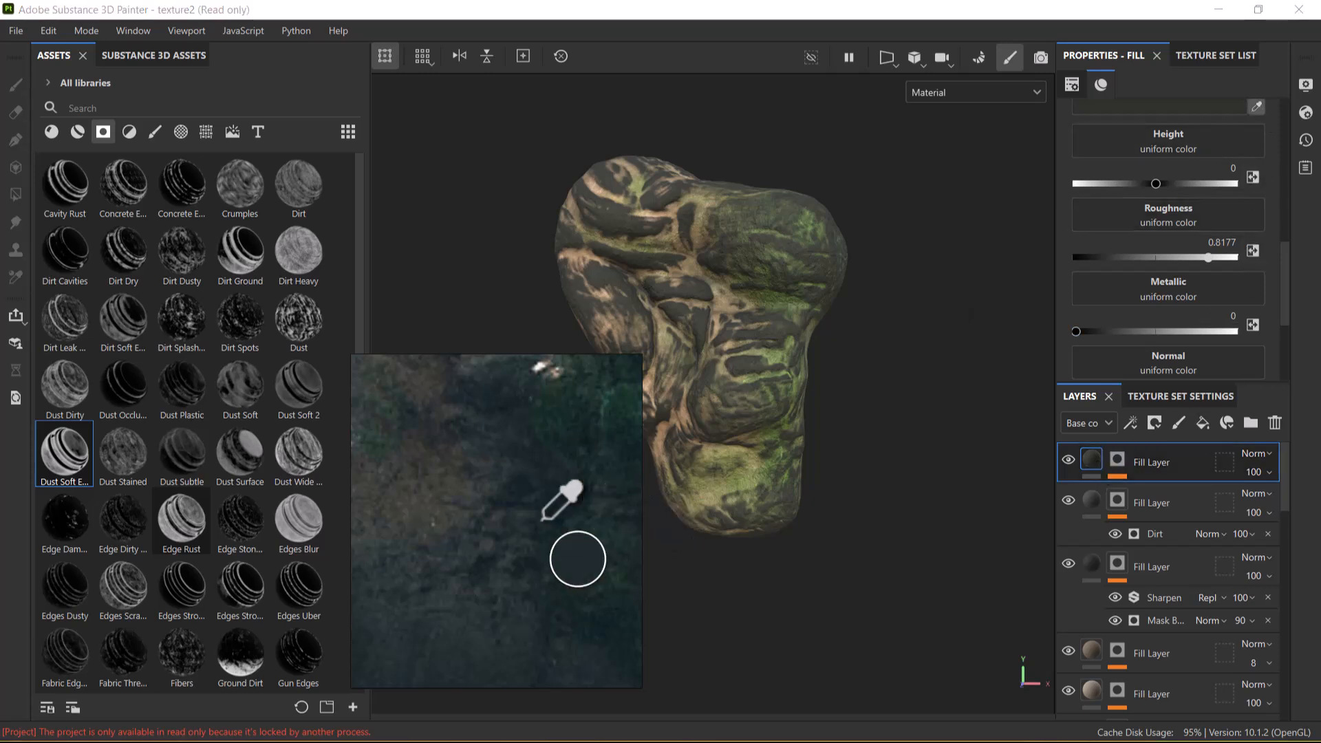
pyautogui.click(446, 461)
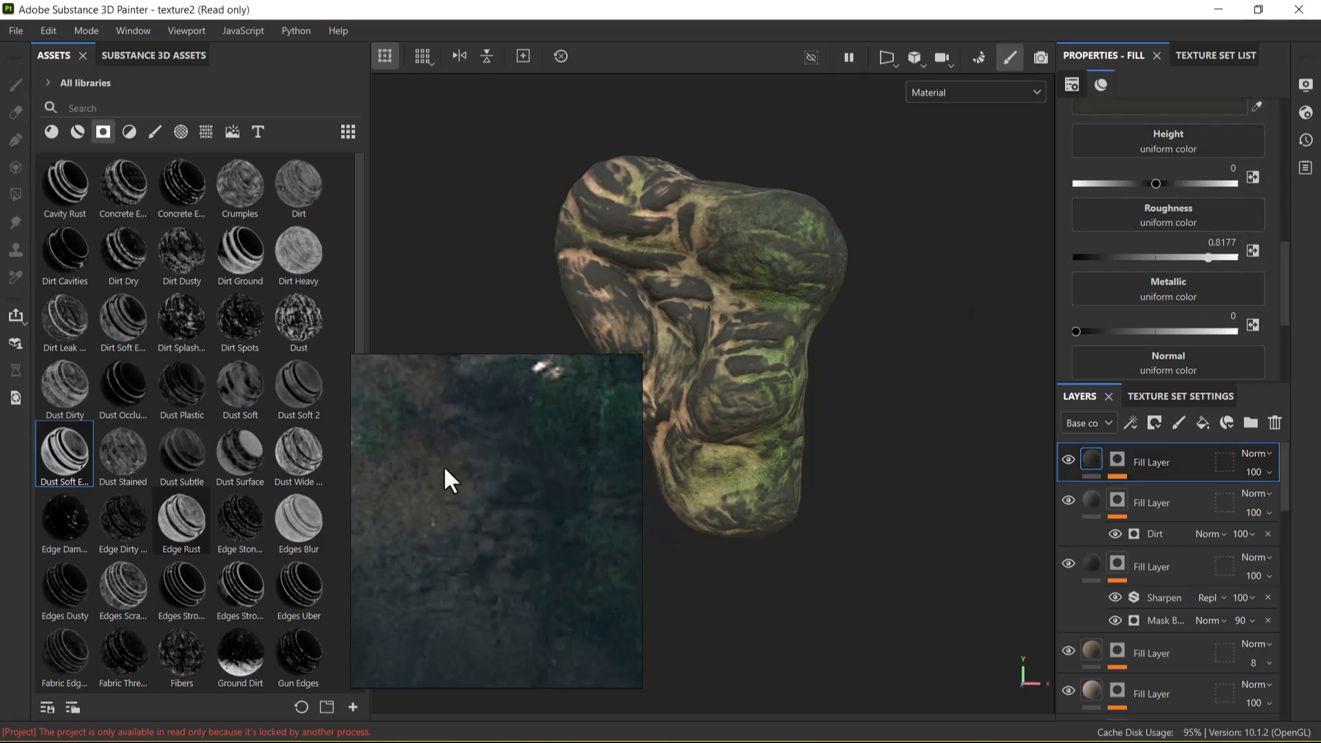
pyautogui.click(1198, 109)
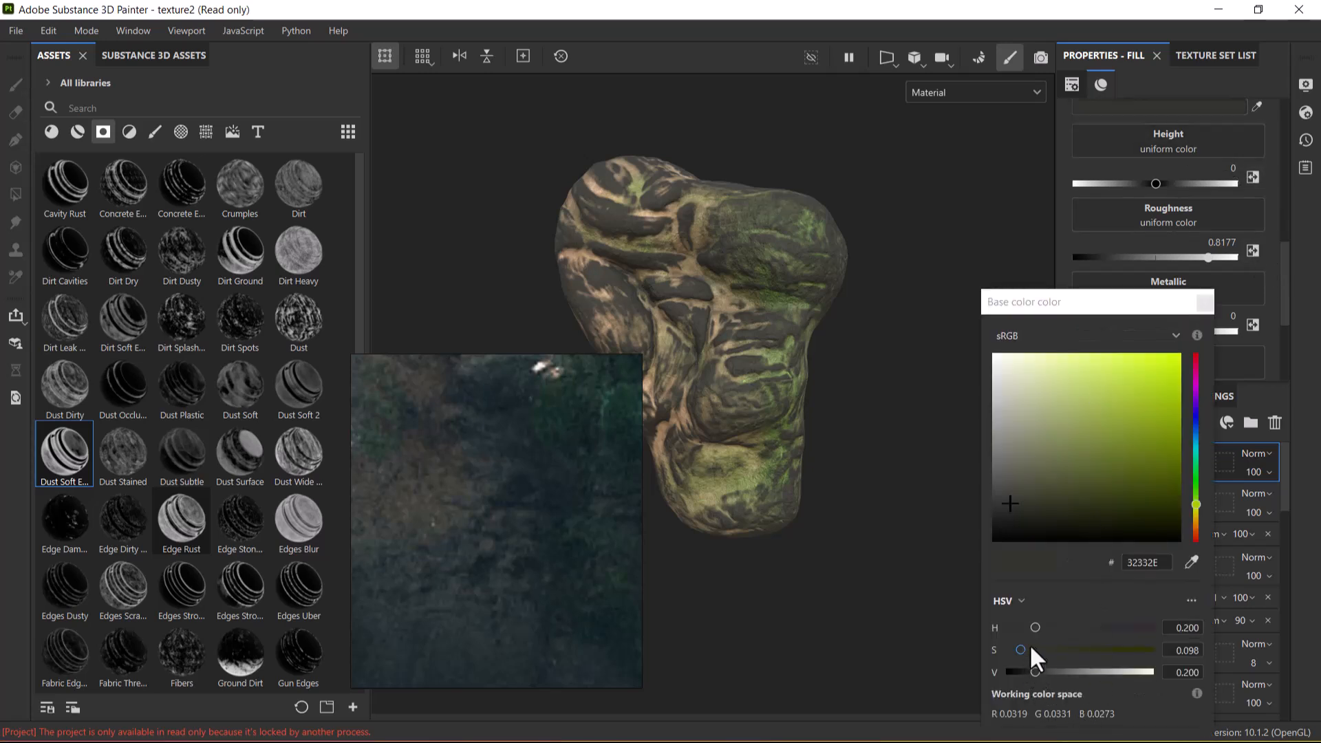
pyautogui.moveTo(1023, 650)
pyautogui.mouseDown()
pyautogui.moveTo(1012, 651)
pyautogui.moveTo(1075, 671)
pyautogui.moveTo(1061, 667)
pyautogui.moveTo(1064, 627)
pyautogui.moveTo(1036, 628)
pyautogui.mouseUp()
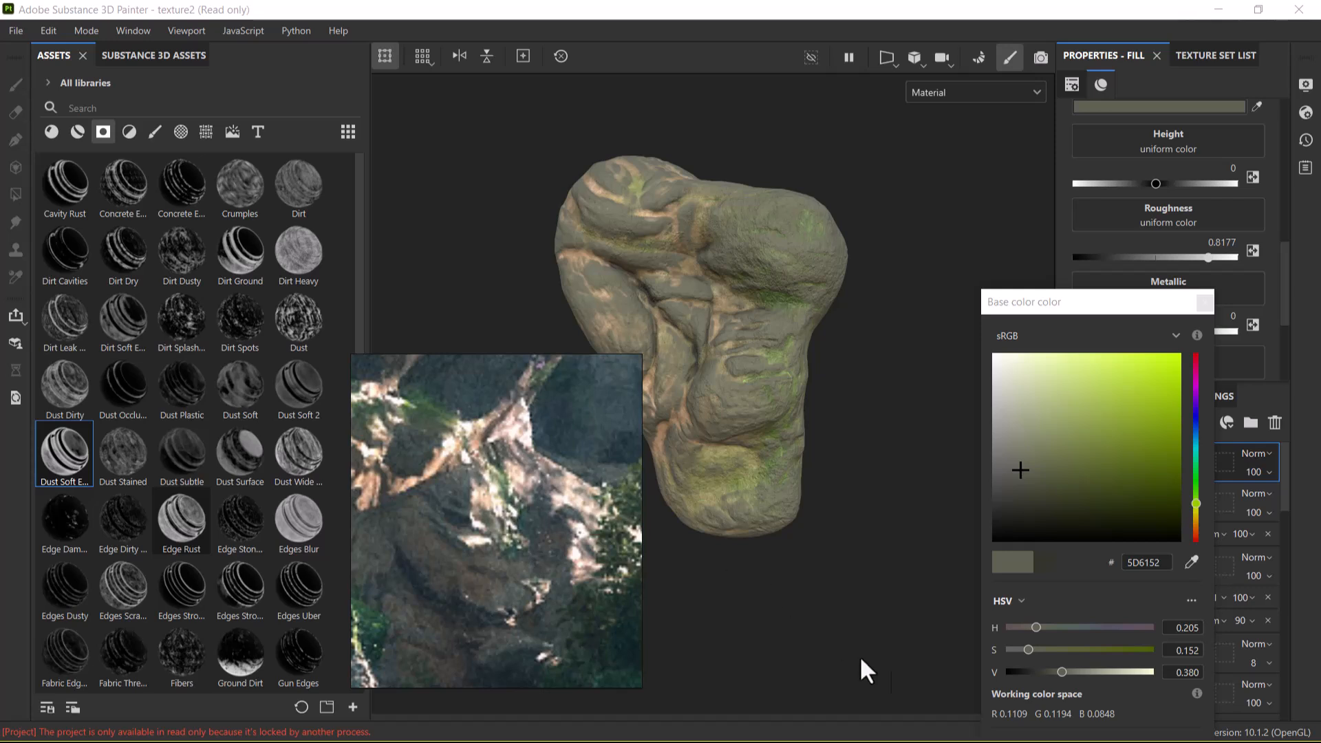
# Try lighter base colors sampled from the bright rock areas of the reference image, including FBF8EA.
pyautogui.click(1191, 562)
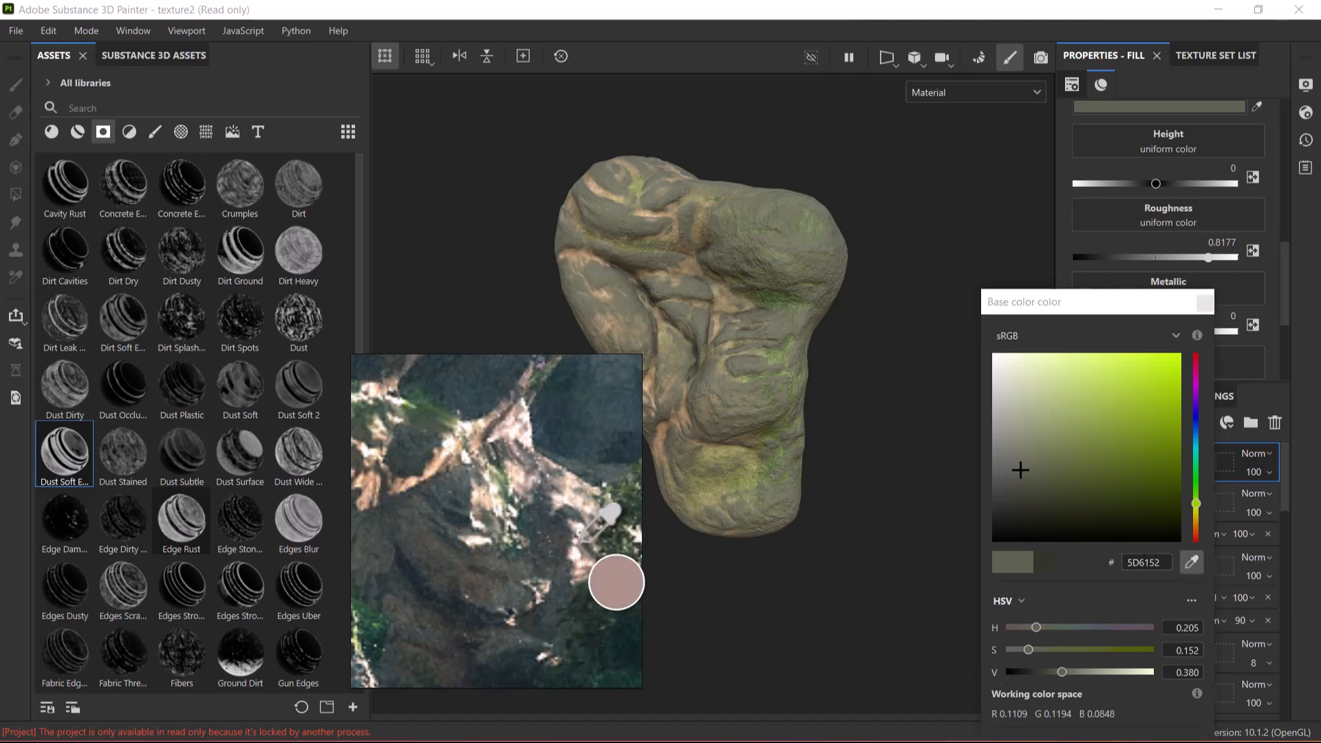
pyautogui.click(584, 536)
pyautogui.click(1191, 562)
pyautogui.click(513, 560)
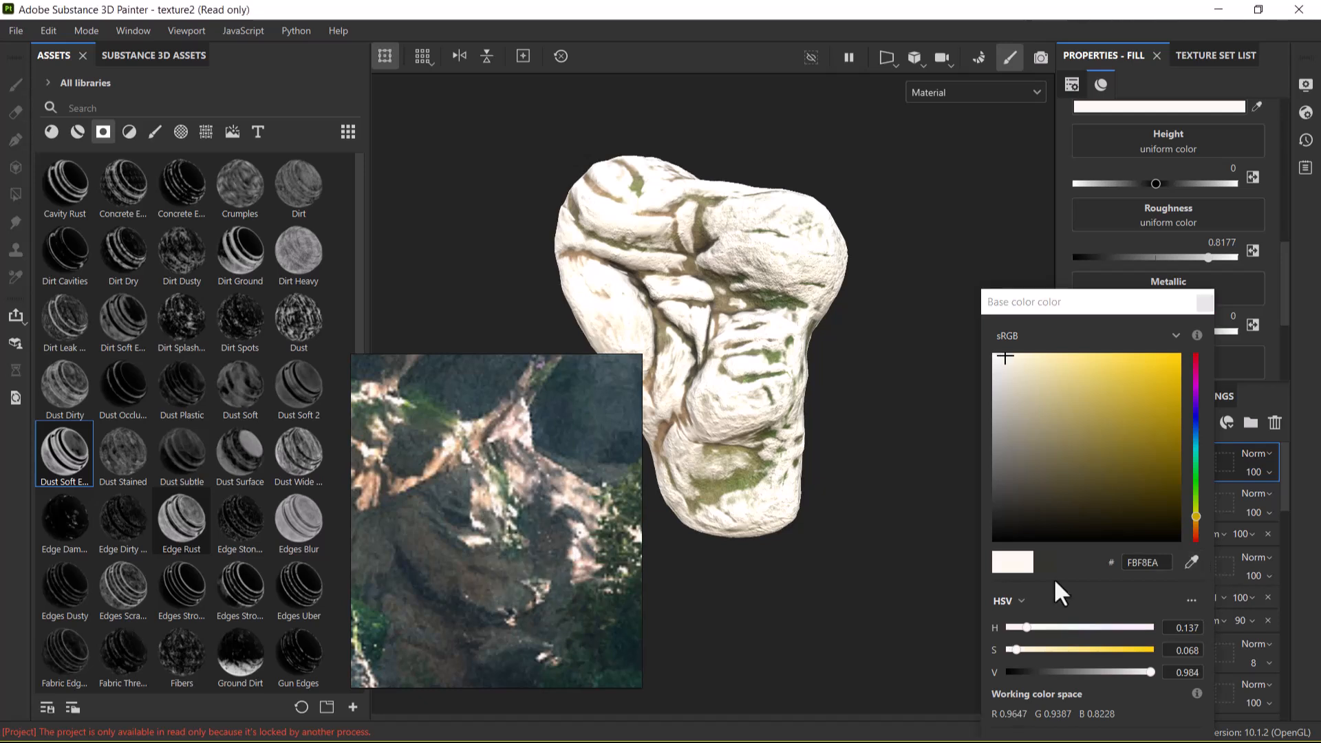
# Sample a dark rock tone from the reference image and refine the top layer's base color to the warm grey 6C685E.
pyautogui.click(1189, 563)
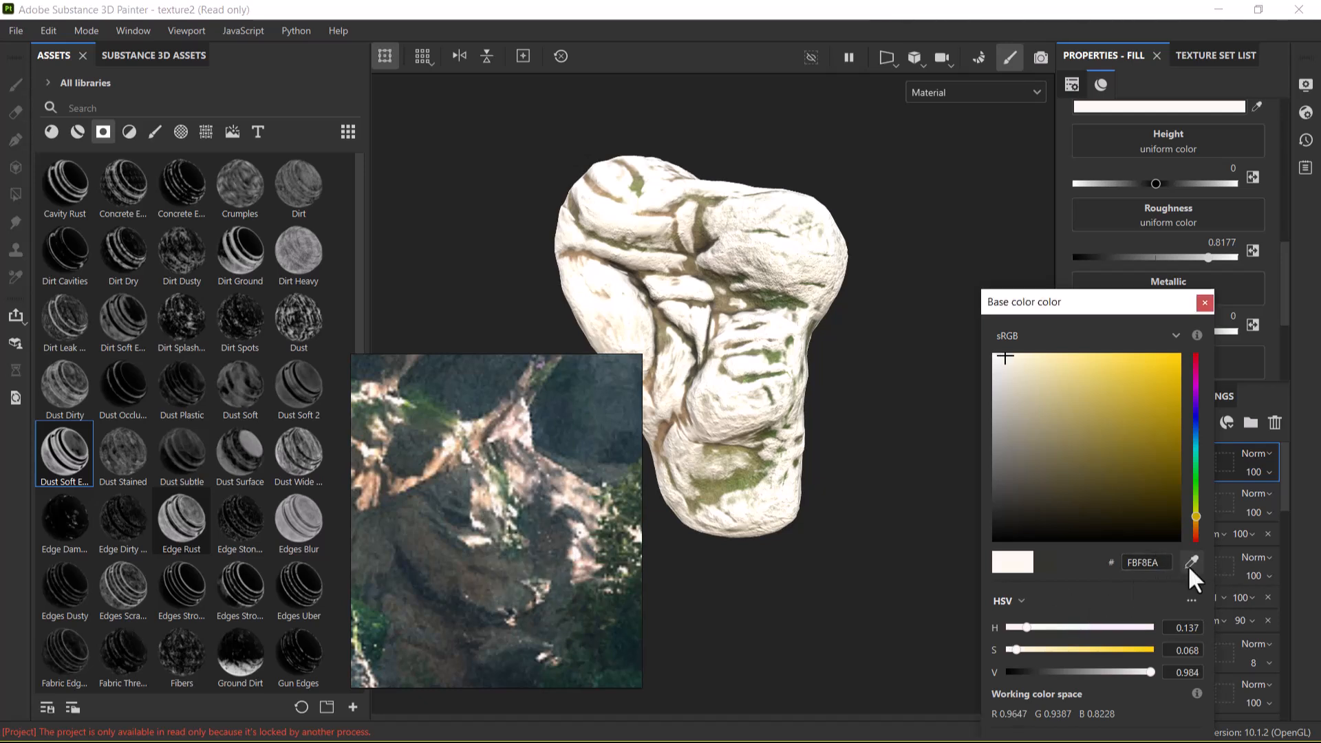
pyautogui.click(442, 542)
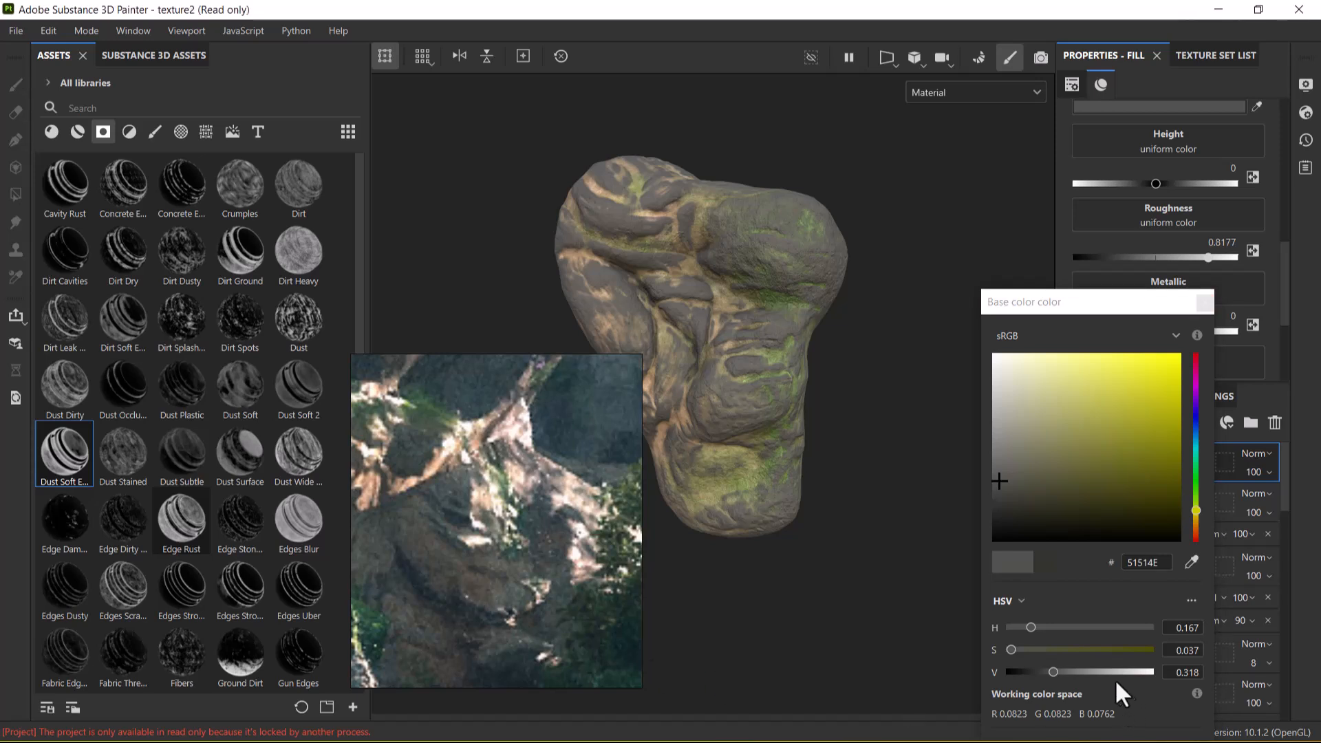
pyautogui.moveTo(1054, 670)
pyautogui.mouseDown()
pyautogui.moveTo(1087, 670)
pyautogui.moveTo(1022, 648)
pyautogui.moveTo(1043, 650)
pyautogui.mouseUp()
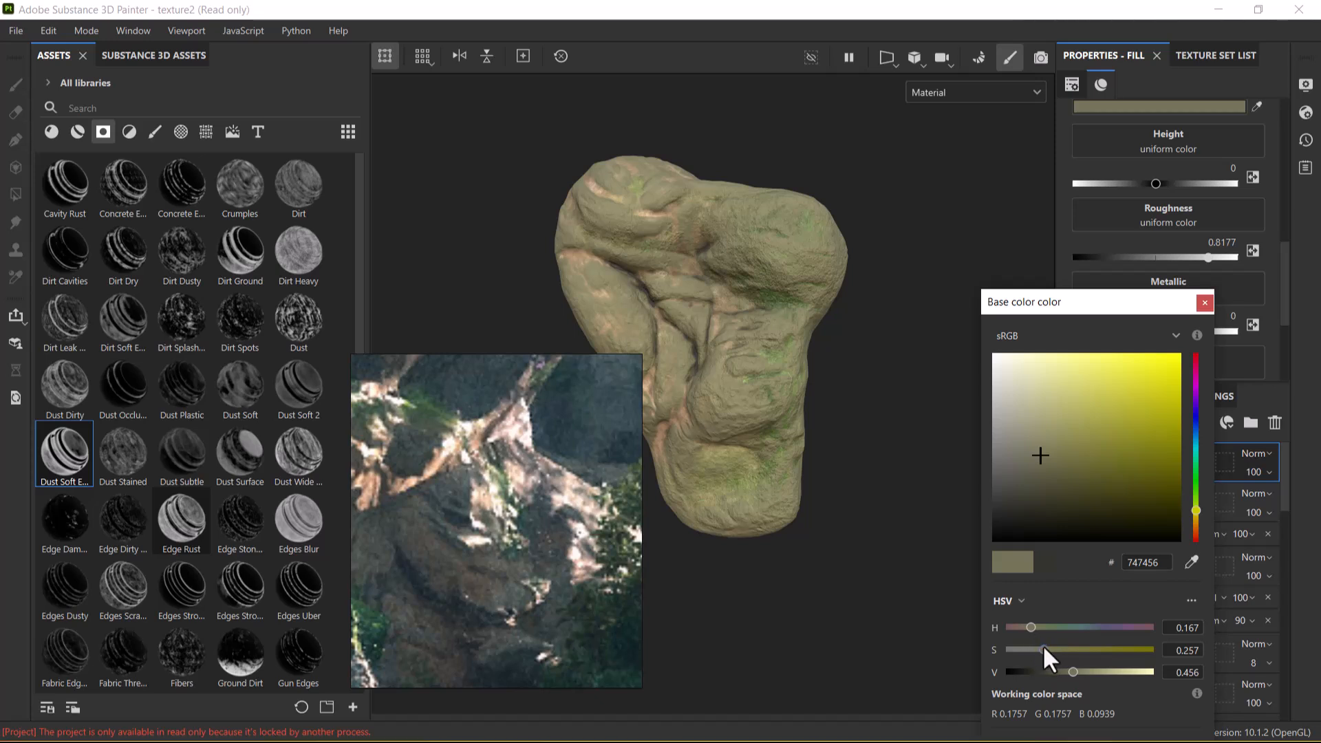
pyautogui.moveTo(1043, 646); pyautogui.dragTo(1027, 648)
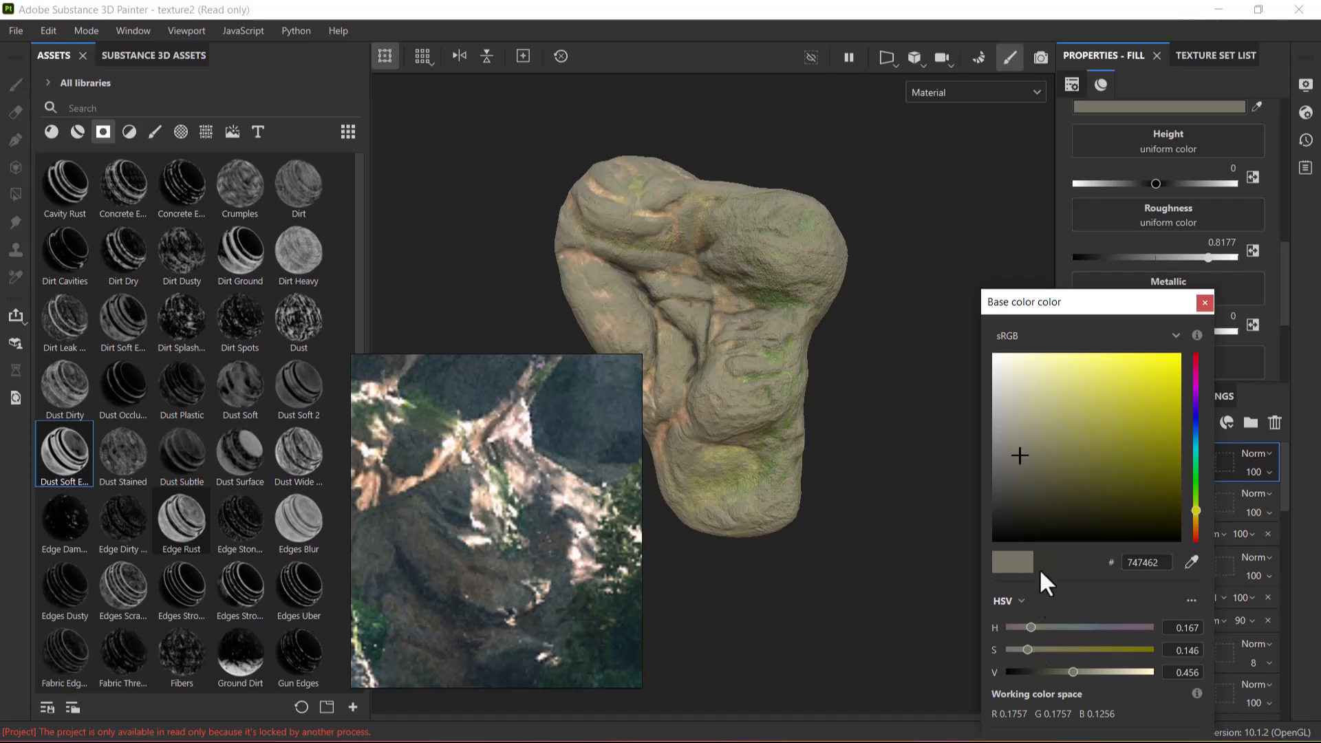
pyautogui.moveTo(1197, 516); pyautogui.dragTo(1197, 521)
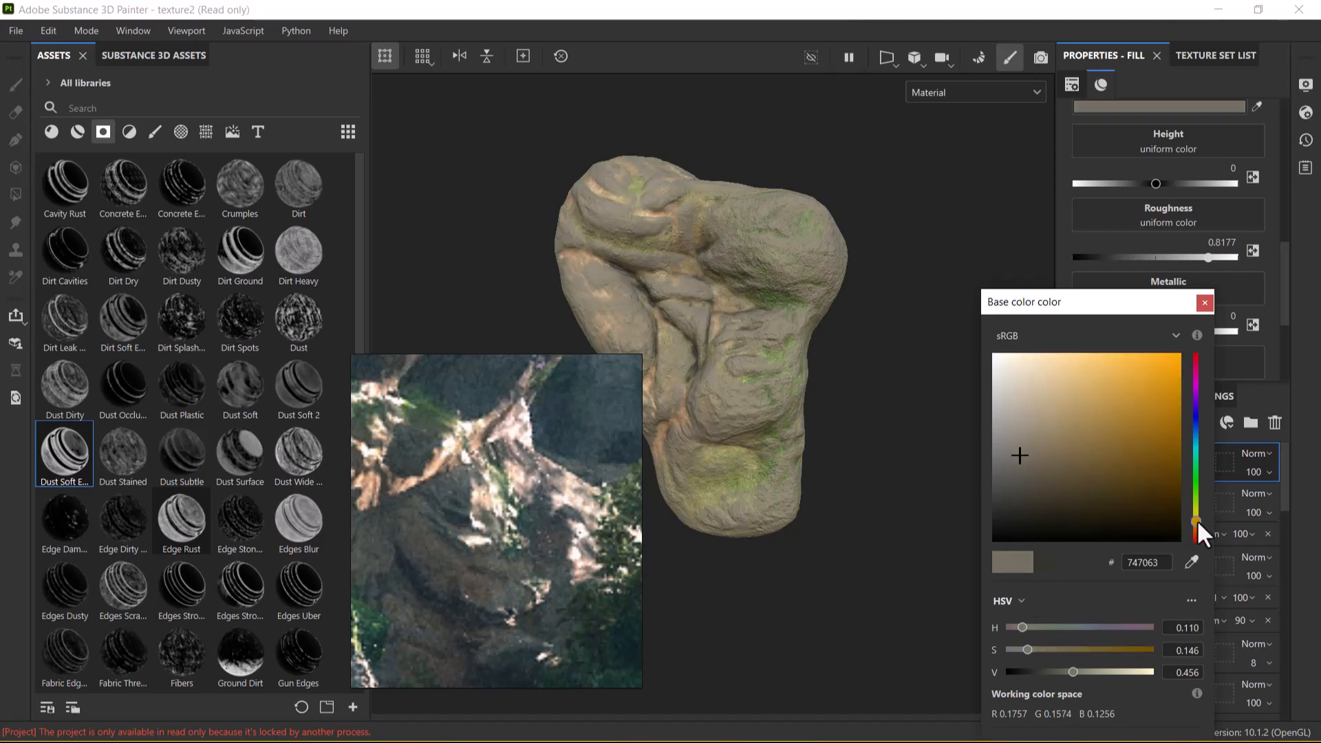
pyautogui.moveTo(1028, 447); pyautogui.dragTo(1016, 461)
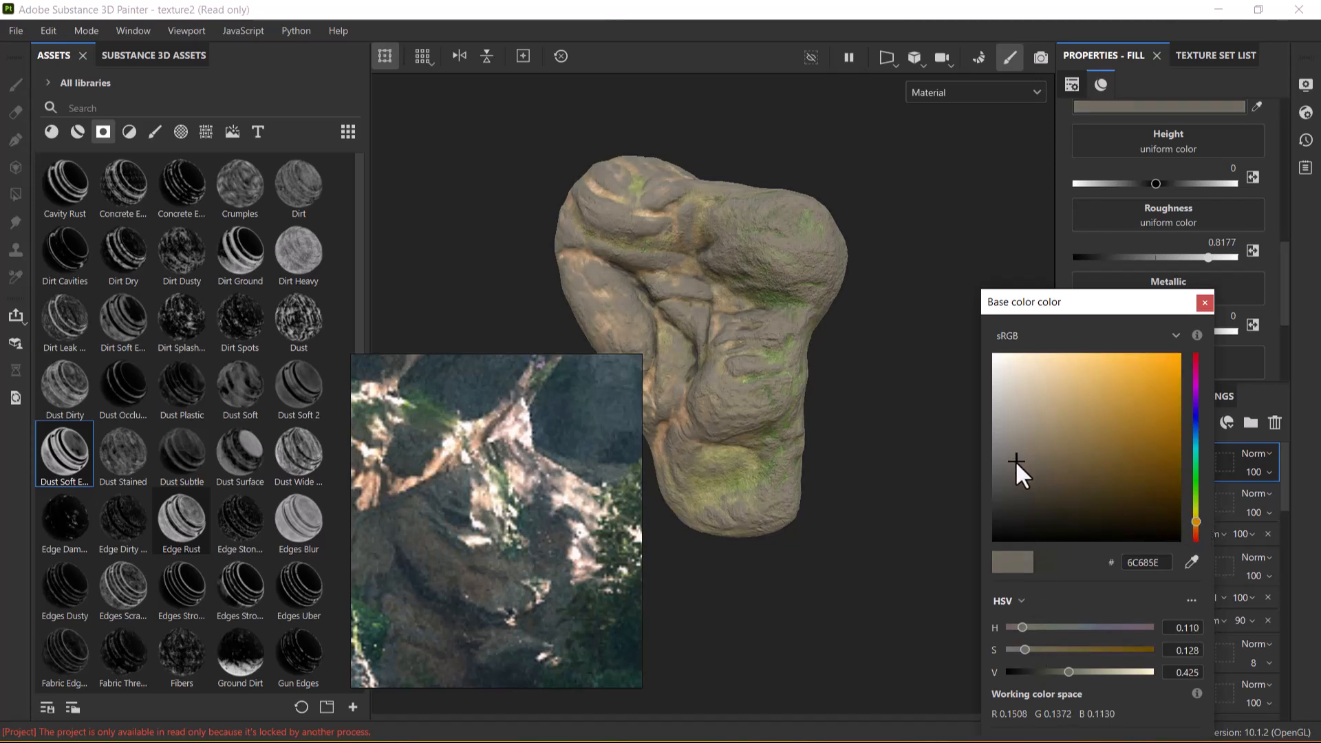
pyautogui.click(1205, 303)
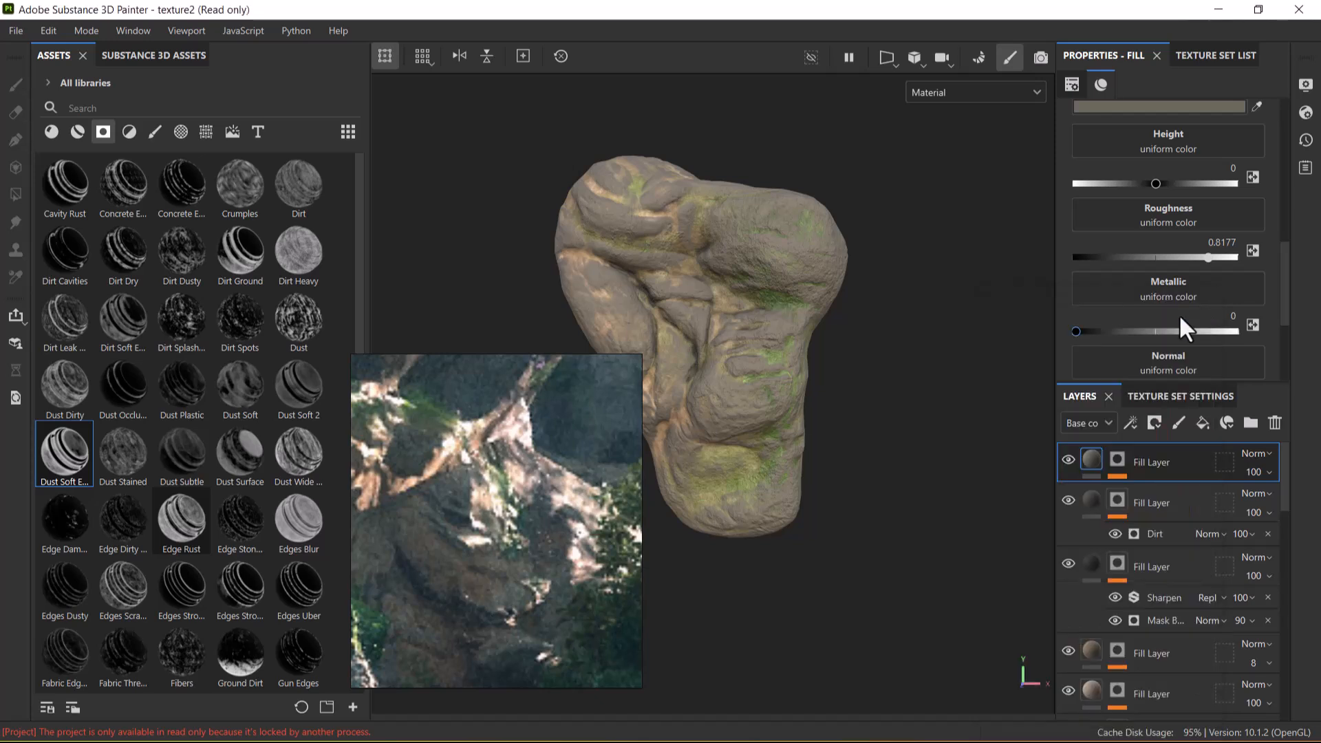
# Set the top layer mask's Curvature generator to Global Balance 0.38, Global Contrast 0.32 and an opacity of 26.
pyautogui.click(1114, 461)
pyautogui.click(1169, 494)
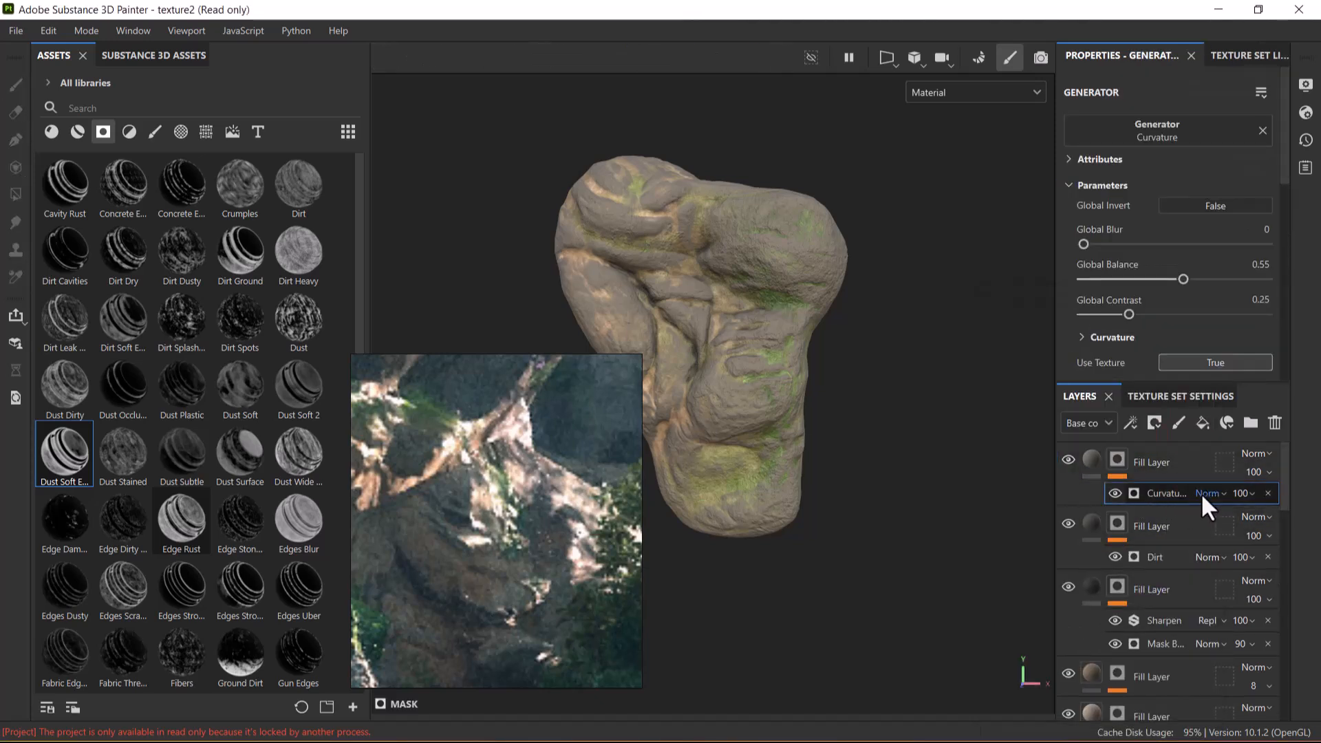
pyautogui.moveTo(1183, 279); pyautogui.dragTo(1150, 312)
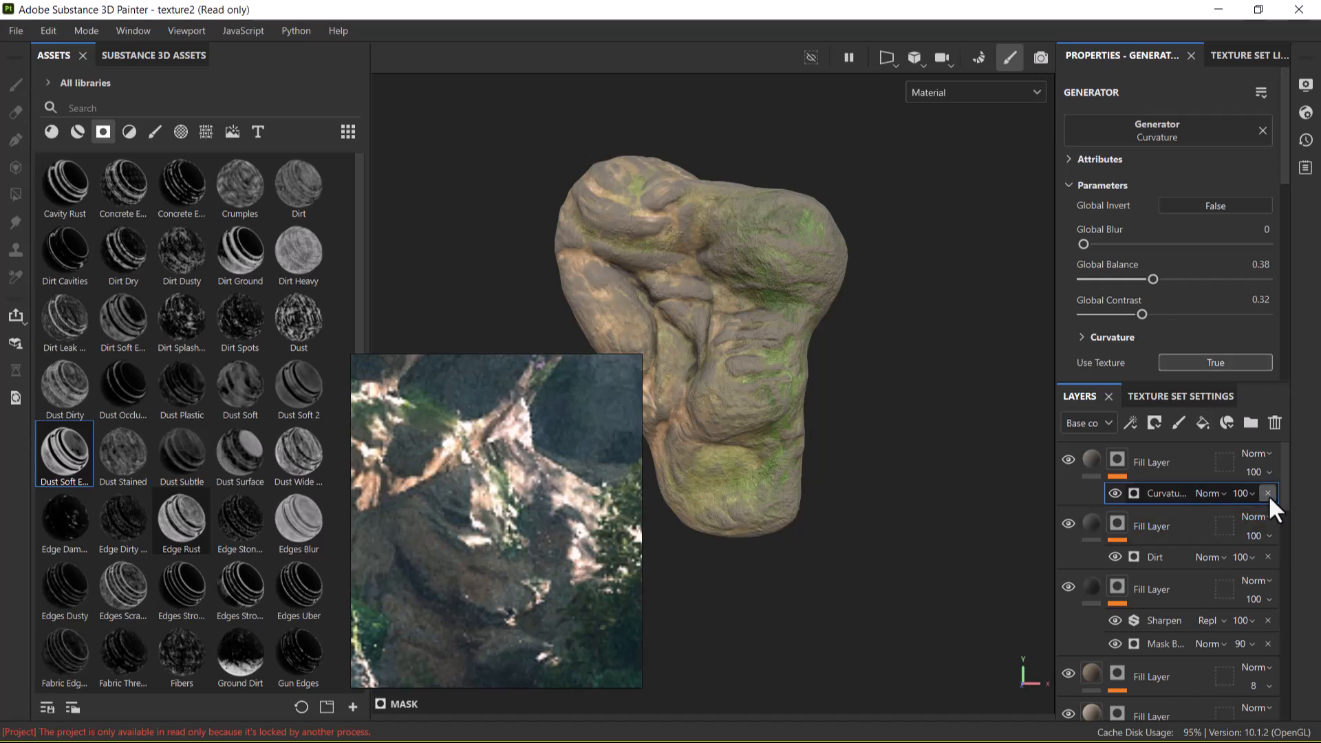
pyautogui.click(1248, 495)
pyautogui.moveTo(1299, 522); pyautogui.dragTo(1251, 522)
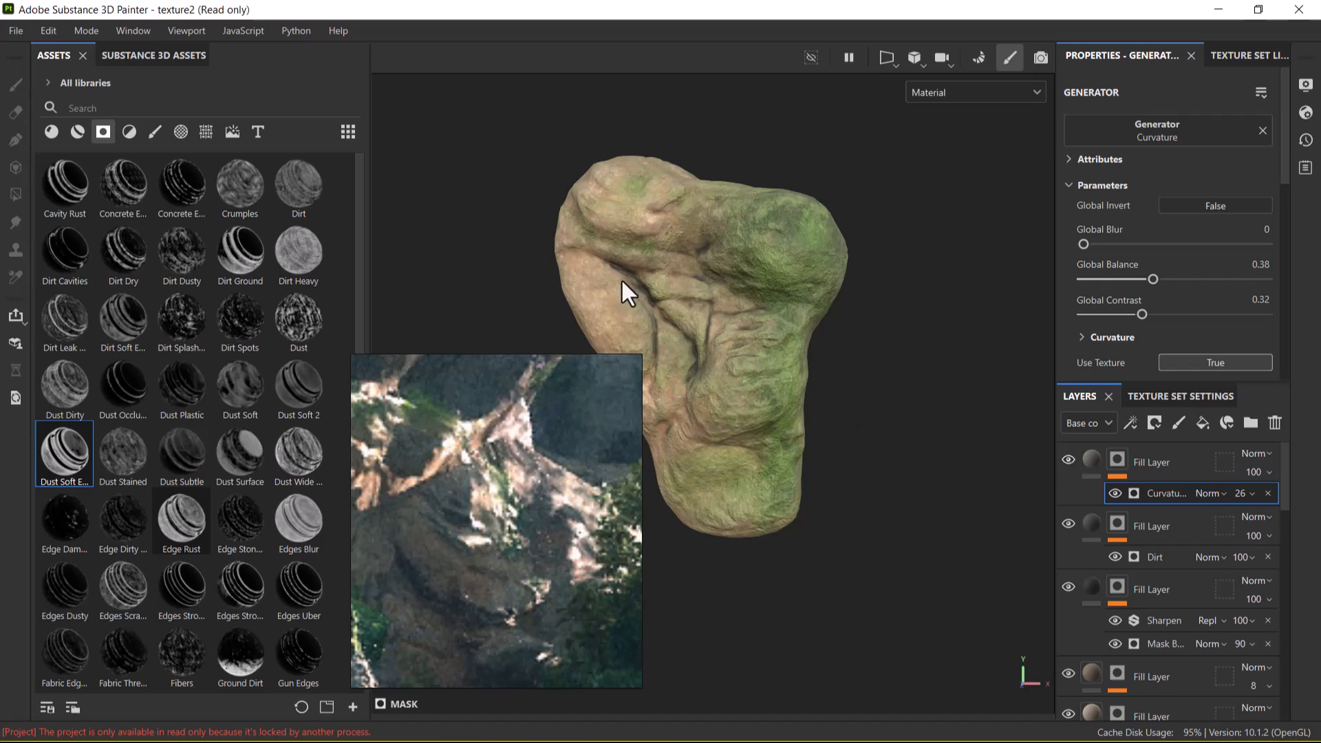
# Check the effect of the top three fill layers by toggling their visibility, and compare the rock with the reference image.
pyautogui.keyDown('alt'); pyautogui.moveTo(872, 265); pyautogui.dragTo(876, 295); pyautogui.keyUp('alt')
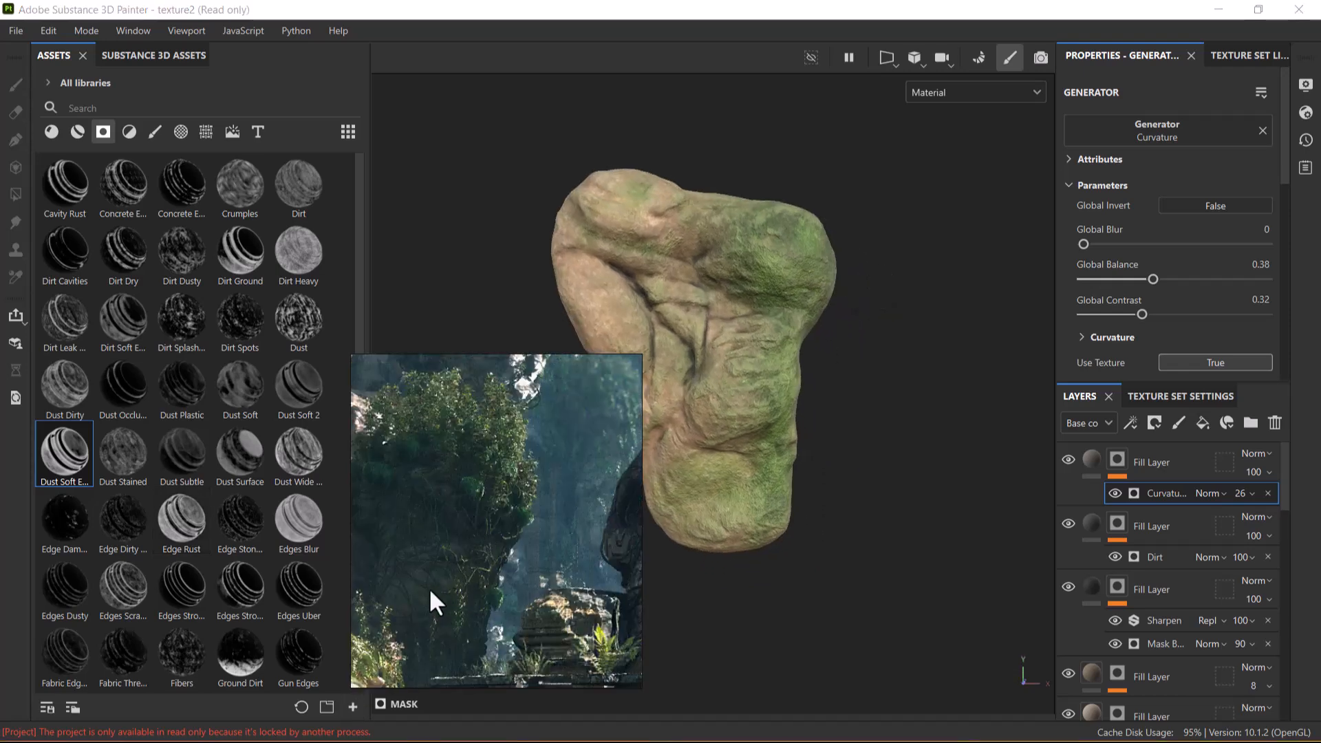
pyautogui.click(1068, 459)
pyautogui.click(1067, 526)
pyautogui.click(1071, 584)
pyautogui.click(1070, 584)
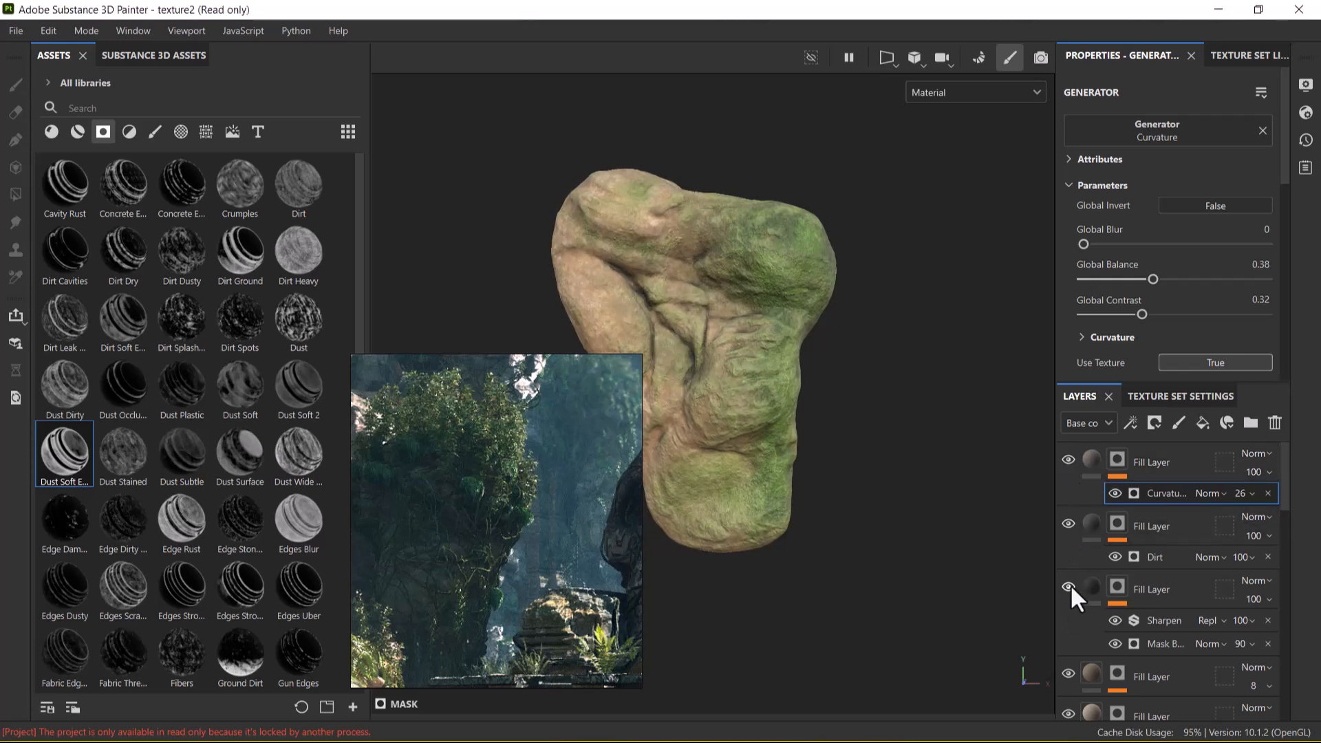
pyautogui.keyDown('alt'); pyautogui.moveTo(822, 421); pyautogui.dragTo(841, 440, button='right'); pyautogui.keyUp('alt')
pyautogui.keyDown('alt'); pyautogui.moveTo(841, 440); pyautogui.dragTo(859, 453, button='middle'); pyautogui.keyUp('alt')
pyautogui.keyDown('alt'); pyautogui.moveTo(947, 526); pyautogui.dragTo(962, 529); pyautogui.keyUp('alt')
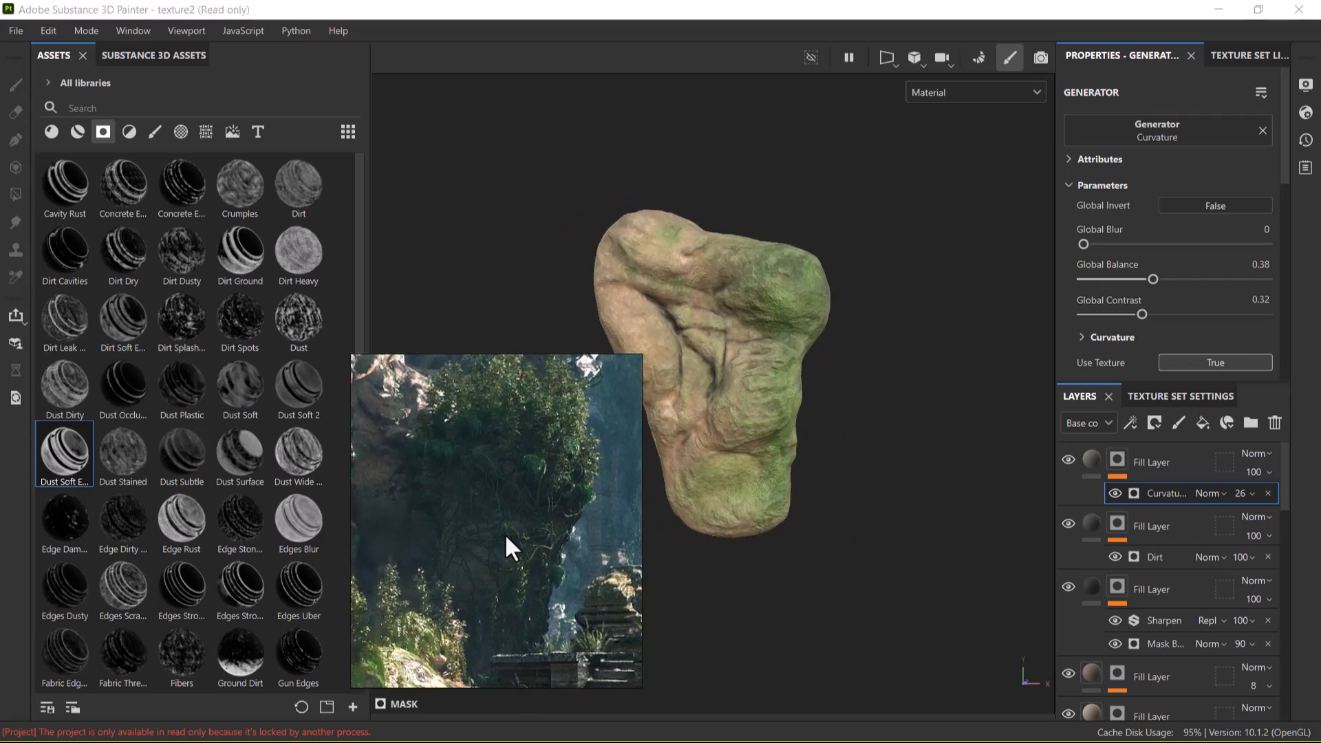
pyautogui.keyDown('alt'); pyautogui.moveTo(847, 457); pyautogui.dragTo(856, 469, button='middle'); pyautogui.keyUp('alt')
pyautogui.scroll(-3, 454, 559)
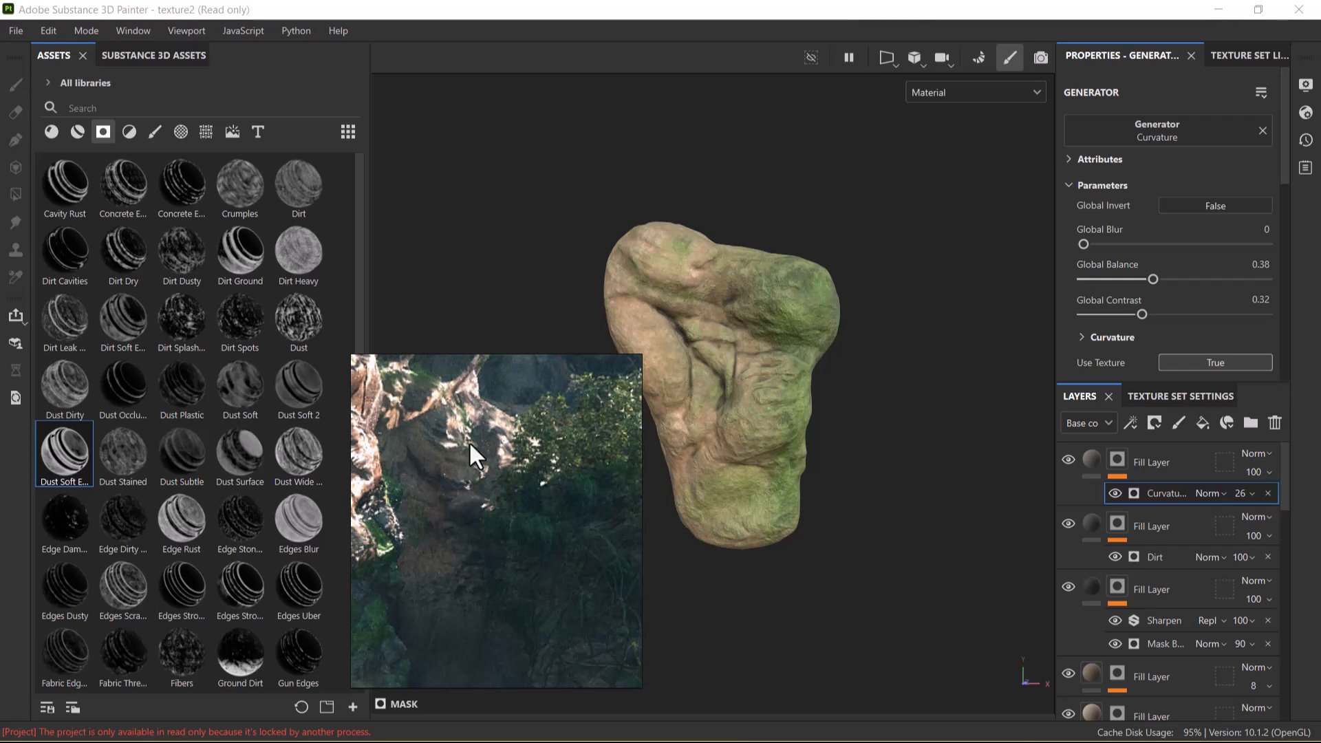
# Filter the smart masks by "edg" and add a new fill layer to the rock with the Gun Edges mask.
pyautogui.click(584, 368)
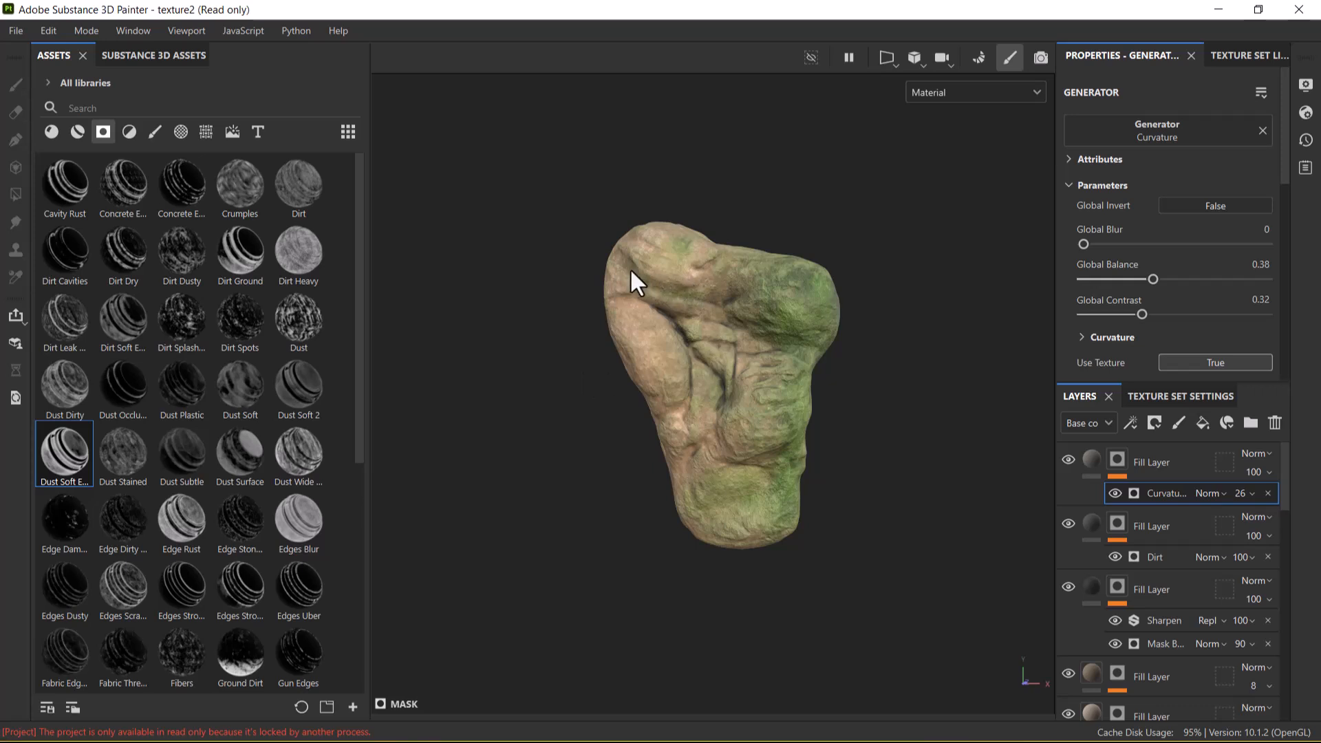
pyautogui.click(132, 109)
pyautogui.write('edg')
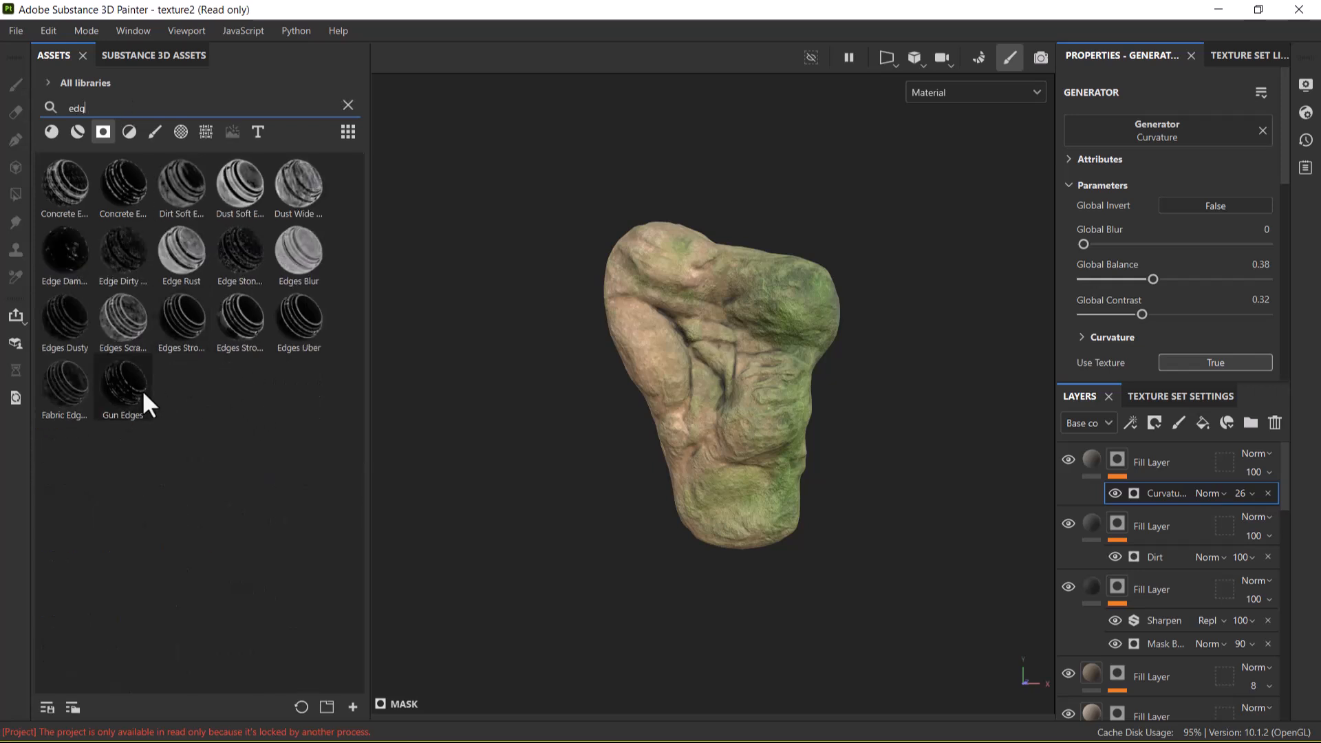
pyautogui.moveTo(119, 396)
pyautogui.mouseDown()
pyautogui.moveTo(187, 424)
pyautogui.moveTo(733, 345)
pyautogui.mouseUp()
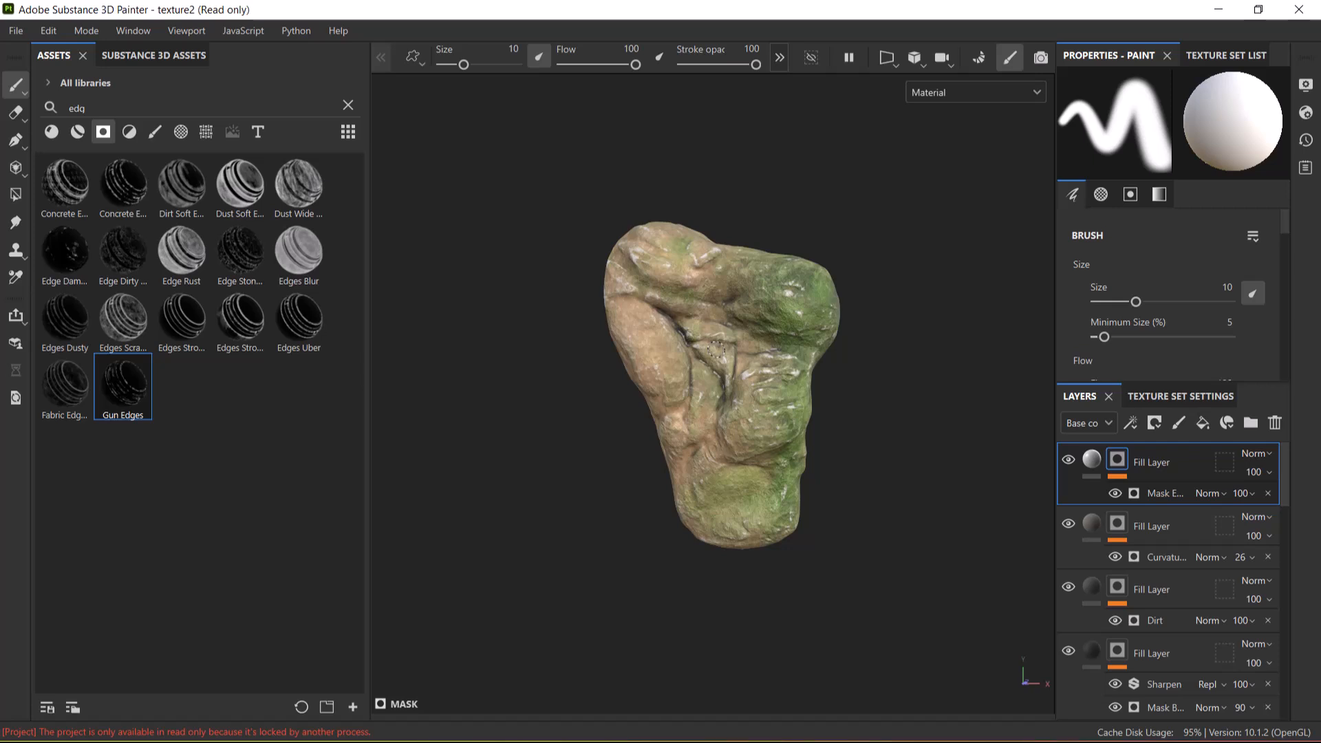
# Sample a tan from the rock for the Gun Edges layer's base color, darken it to the brown 715B42, and raise the layer's roughness.
pyautogui.click(1092, 459)
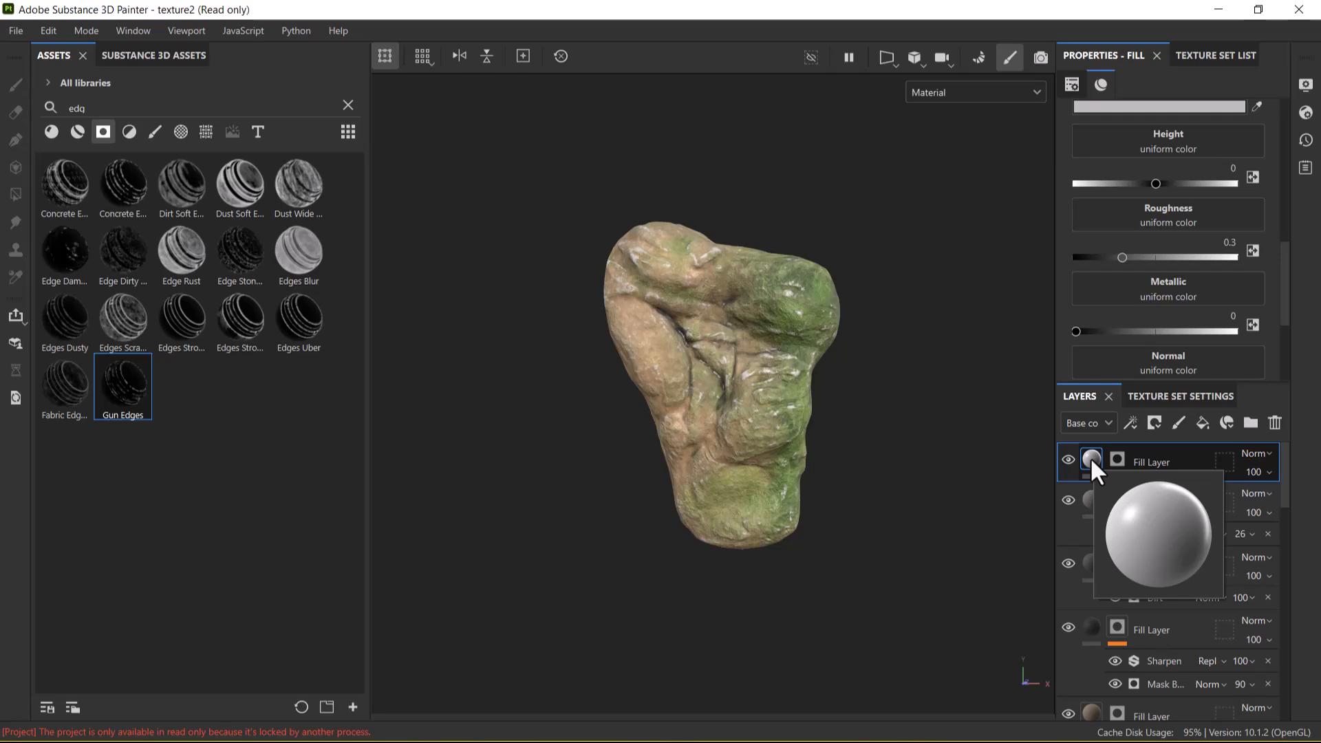
pyautogui.click(1221, 104)
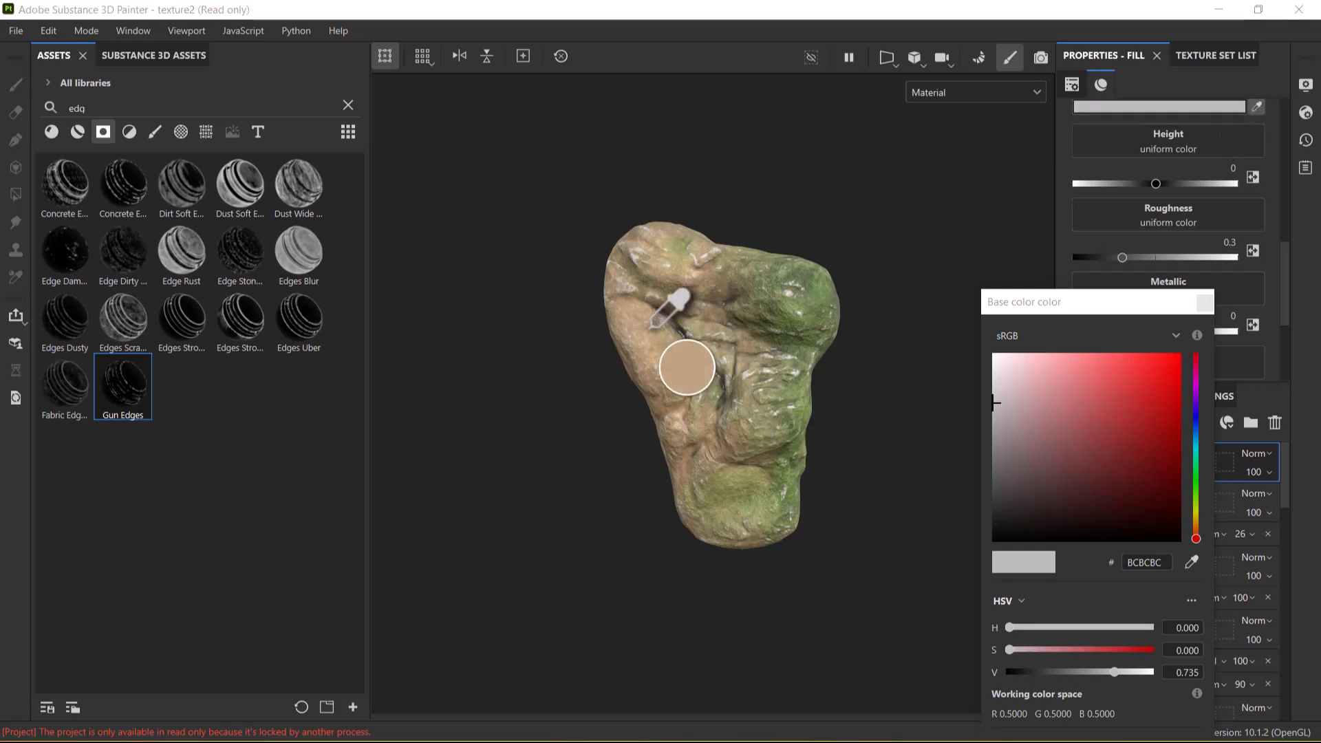
pyautogui.click(664, 304)
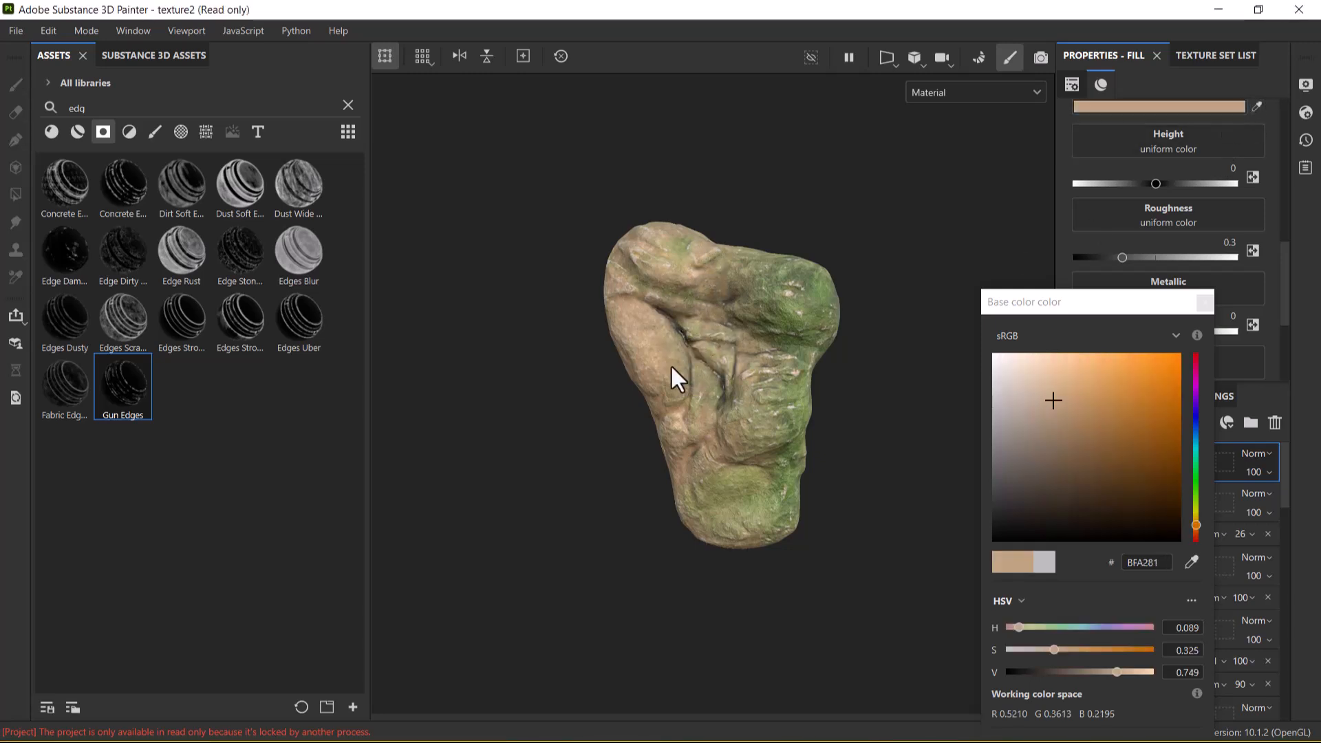
pyautogui.moveTo(1053, 648); pyautogui.dragTo(1071, 668)
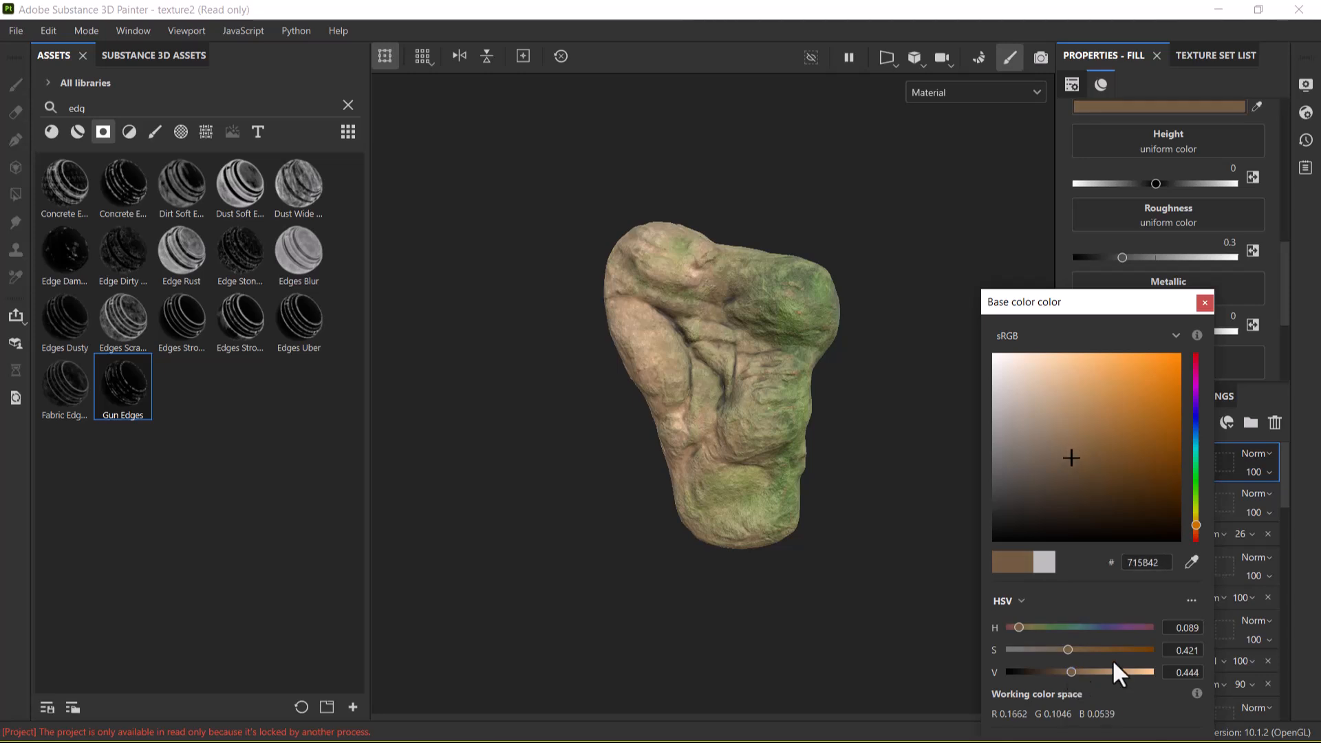
pyautogui.click(1203, 304)
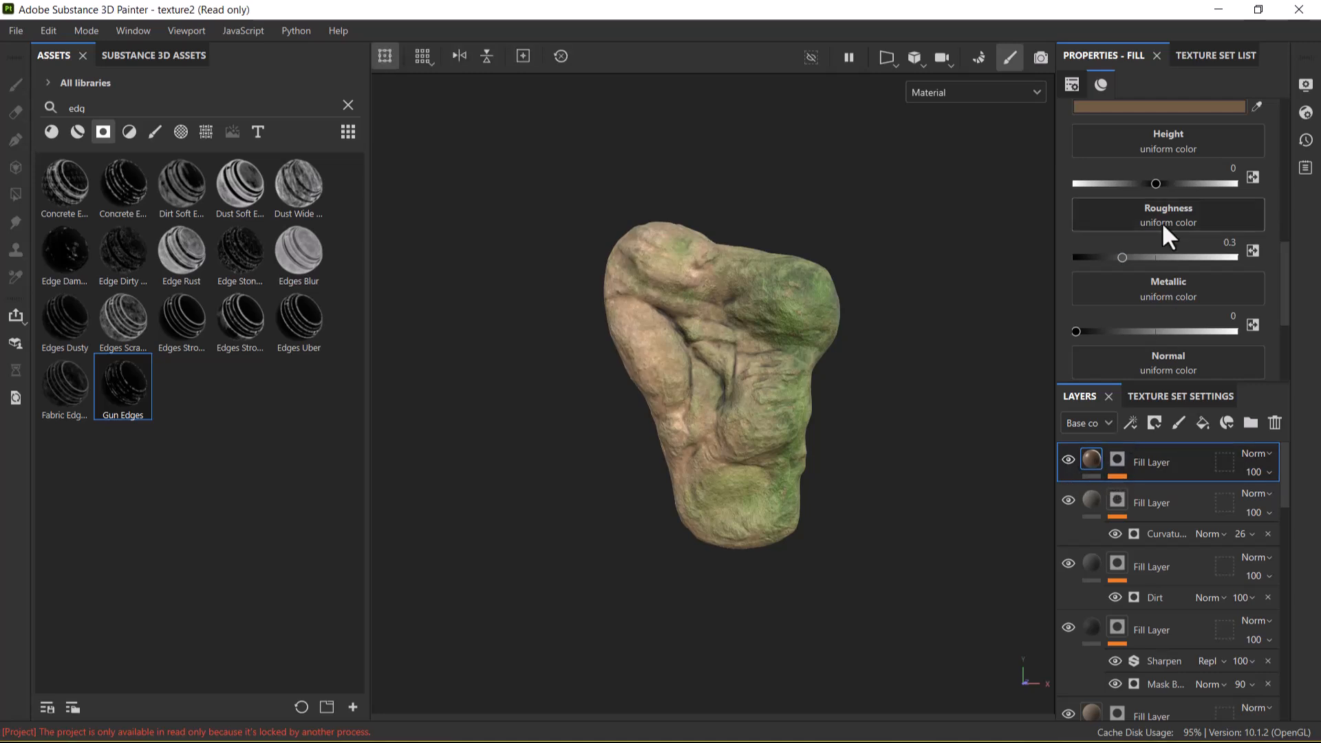
pyautogui.moveTo(1198, 258); pyautogui.dragTo(1212, 257)
# Add a top fill layer with the first concrete edge smart mask, a tan base color sampled from the rock, and roughness 0.7708.
pyautogui.moveTo(68, 176)
pyautogui.mouseDown()
pyautogui.moveTo(80, 200)
pyautogui.moveTo(1079, 442)
pyautogui.moveTo(1140, 444)
pyautogui.mouseUp()
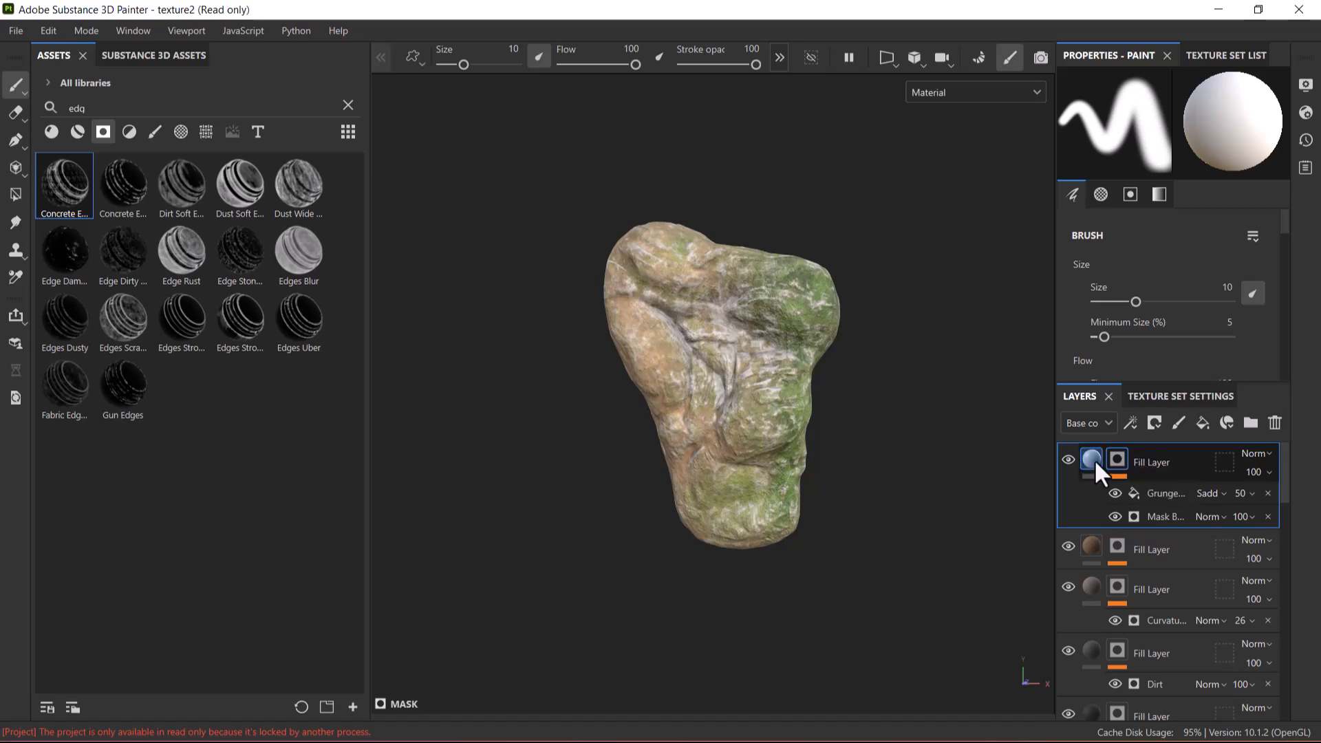
pyautogui.click(1094, 461)
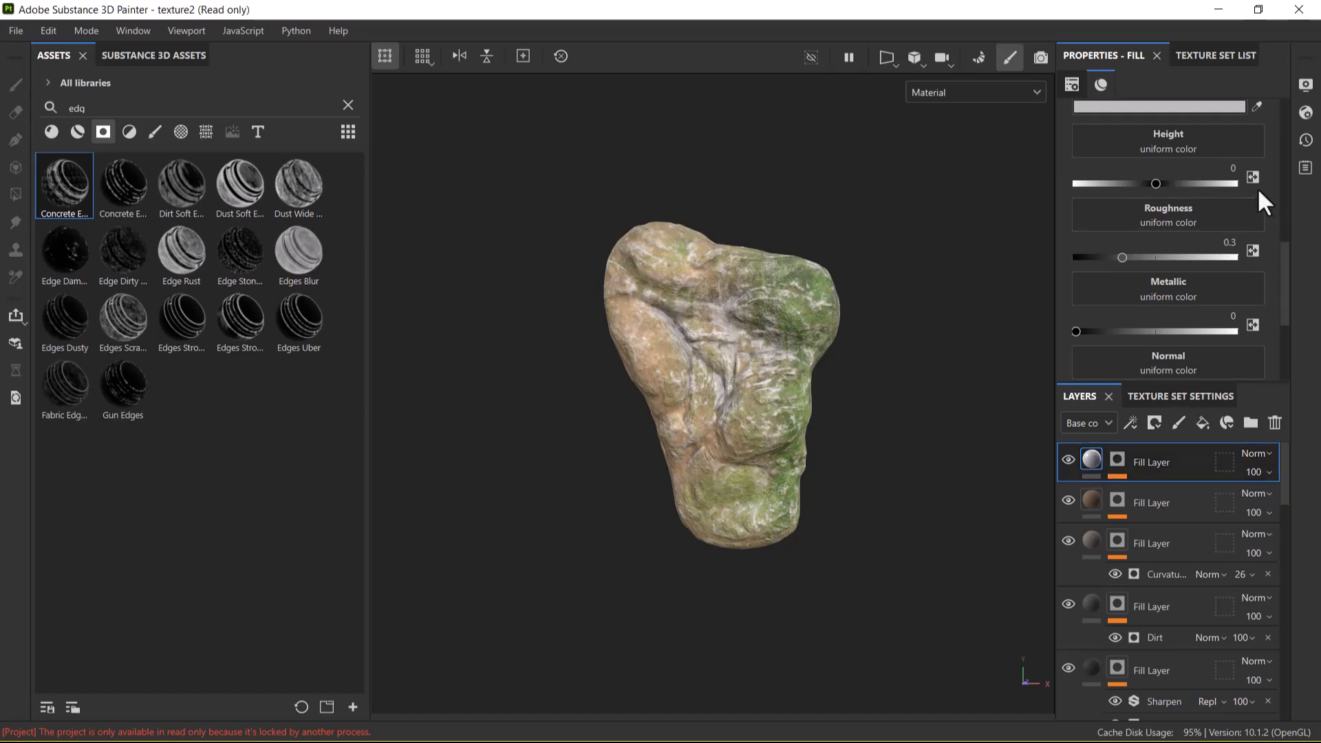
pyautogui.click(1257, 107)
pyautogui.click(659, 357)
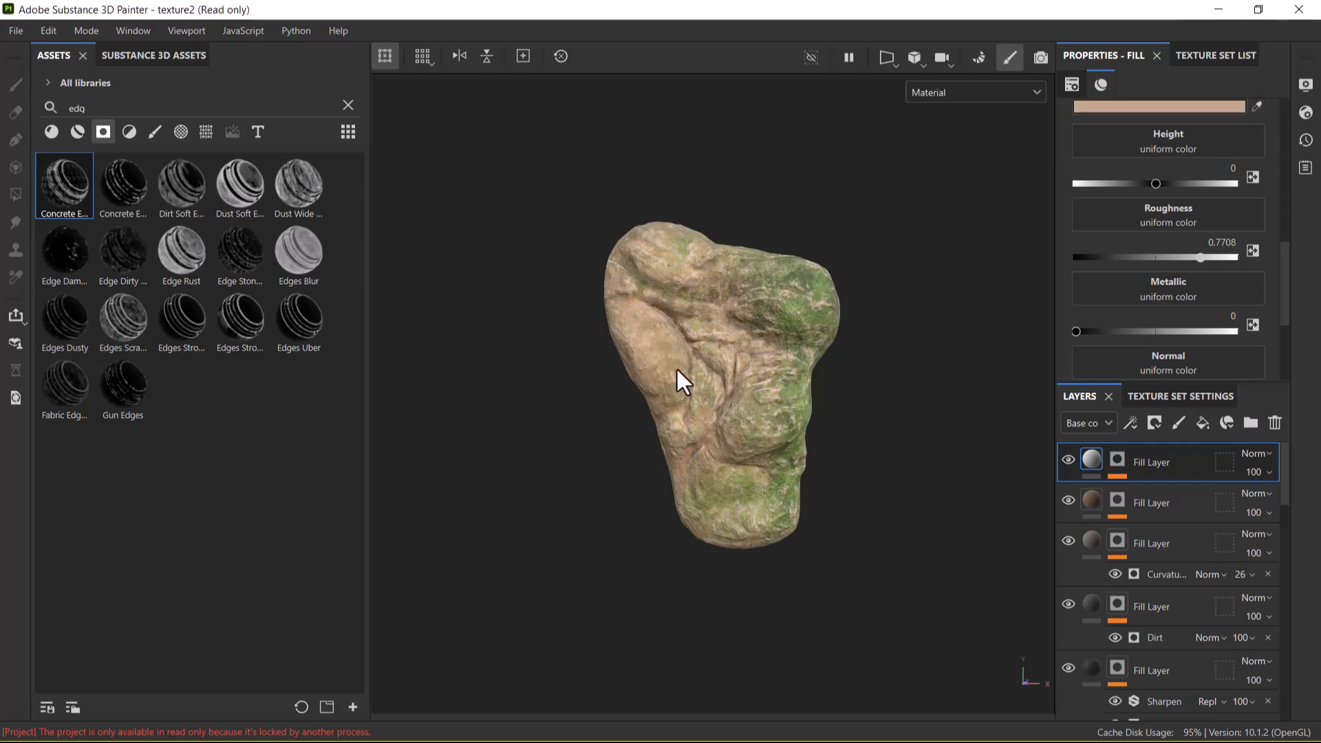
# Refine the concrete-edge layer's base color to the pale beige D0BAA2.
pyautogui.click(1224, 106)
pyautogui.moveTo(1049, 649); pyautogui.dragTo(1080, 650)
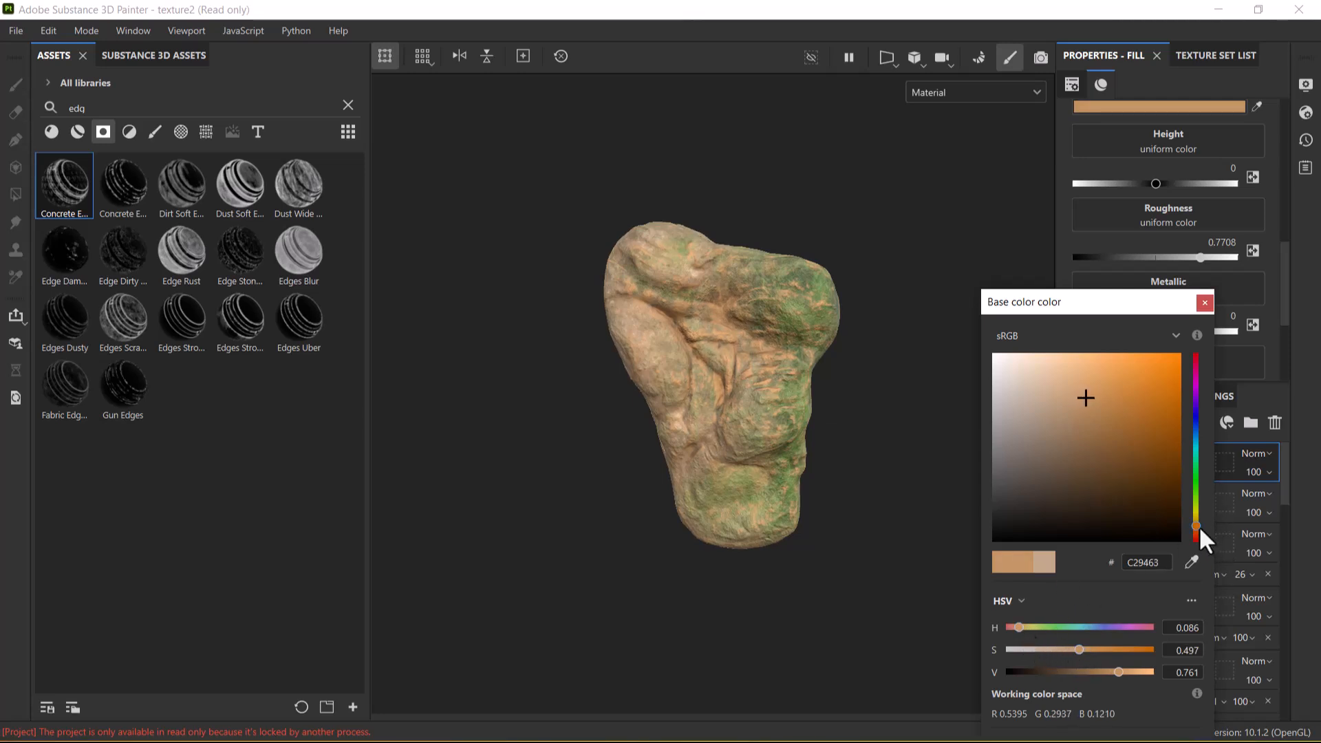
pyautogui.moveTo(1080, 392); pyautogui.dragTo(1054, 384)
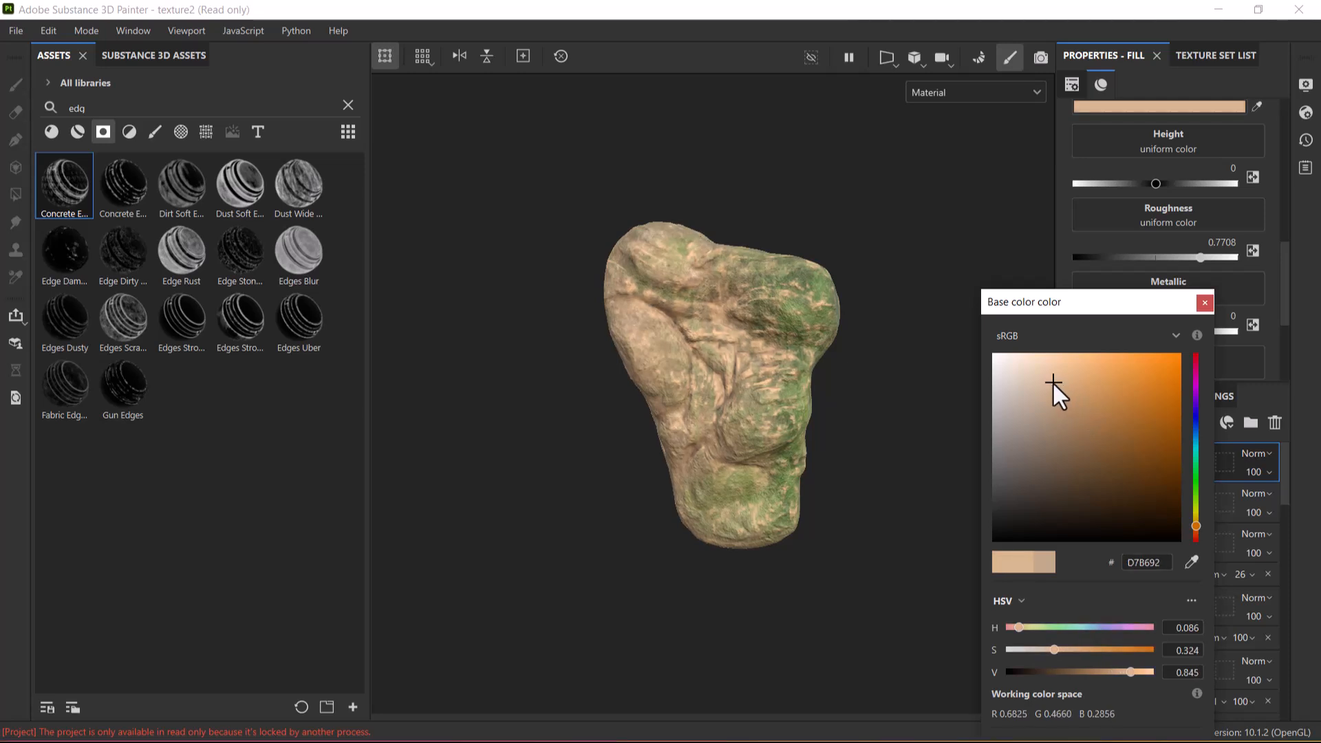
pyautogui.scroll(5, 759, 417)
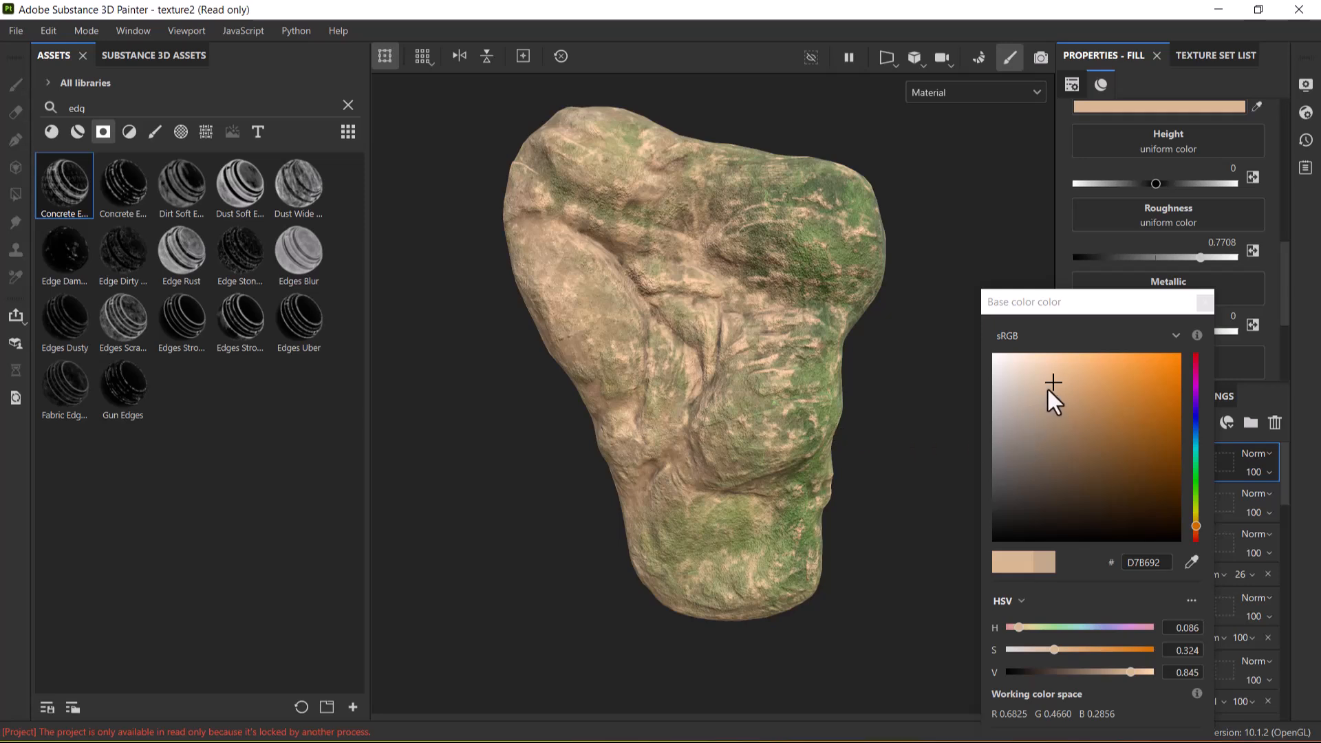
pyautogui.moveTo(1050, 385); pyautogui.dragTo(1034, 390)
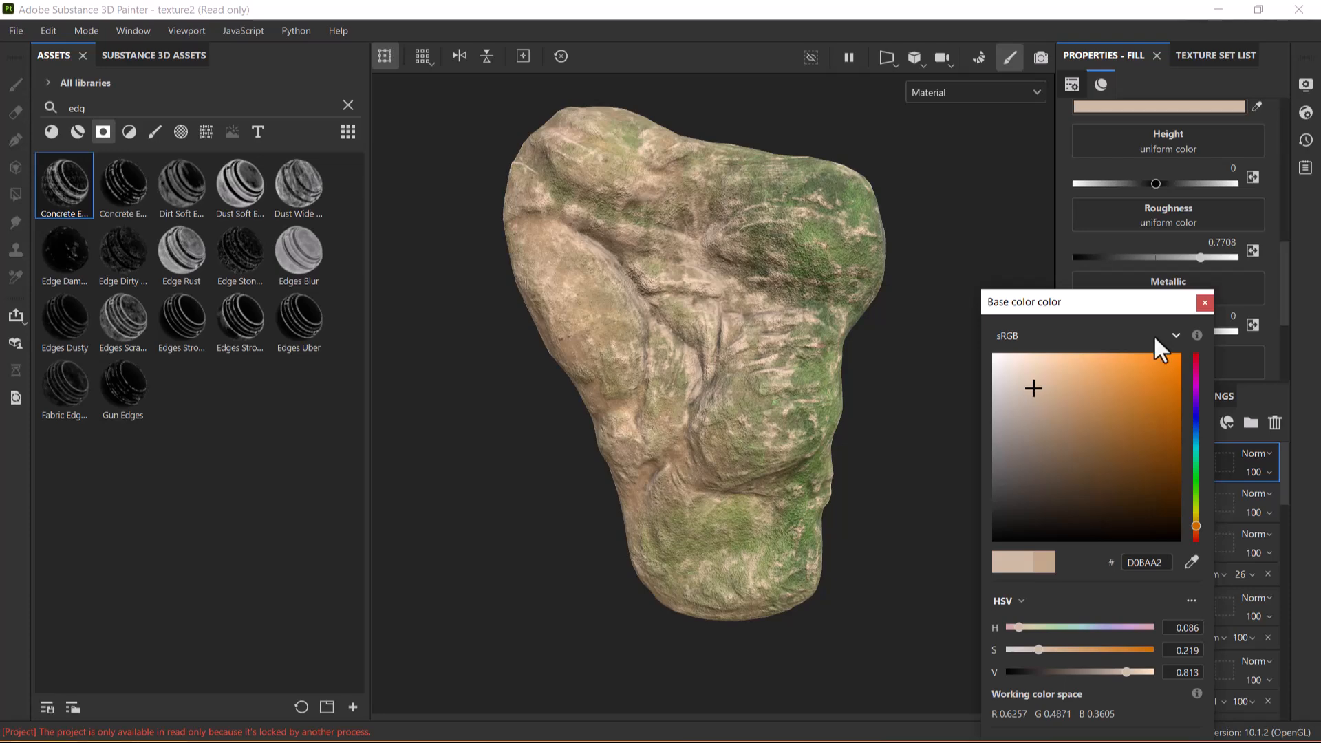
pyautogui.click(1205, 303)
# Check the effect of the beige concrete-edge layer on the rock by toggling its visibility.
pyautogui.click(1068, 459)
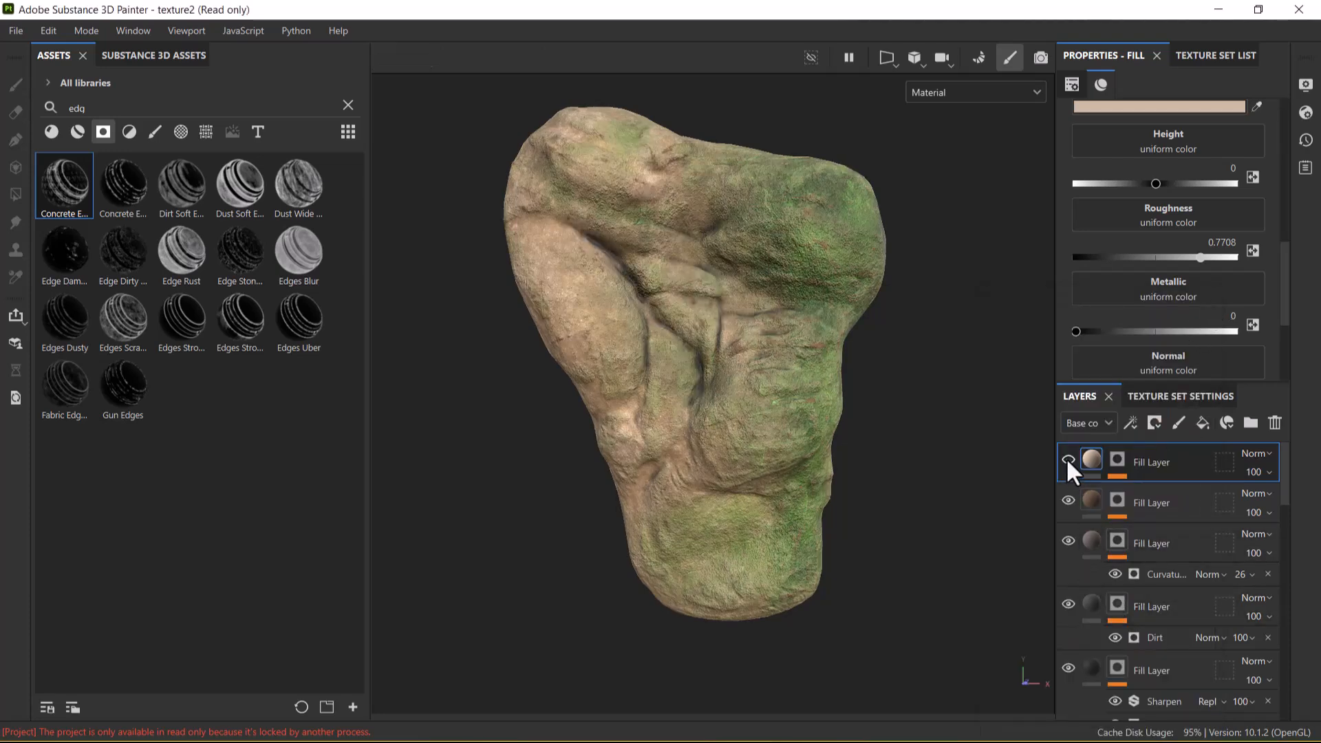
pyautogui.click(1068, 460)
pyautogui.click(1068, 459)
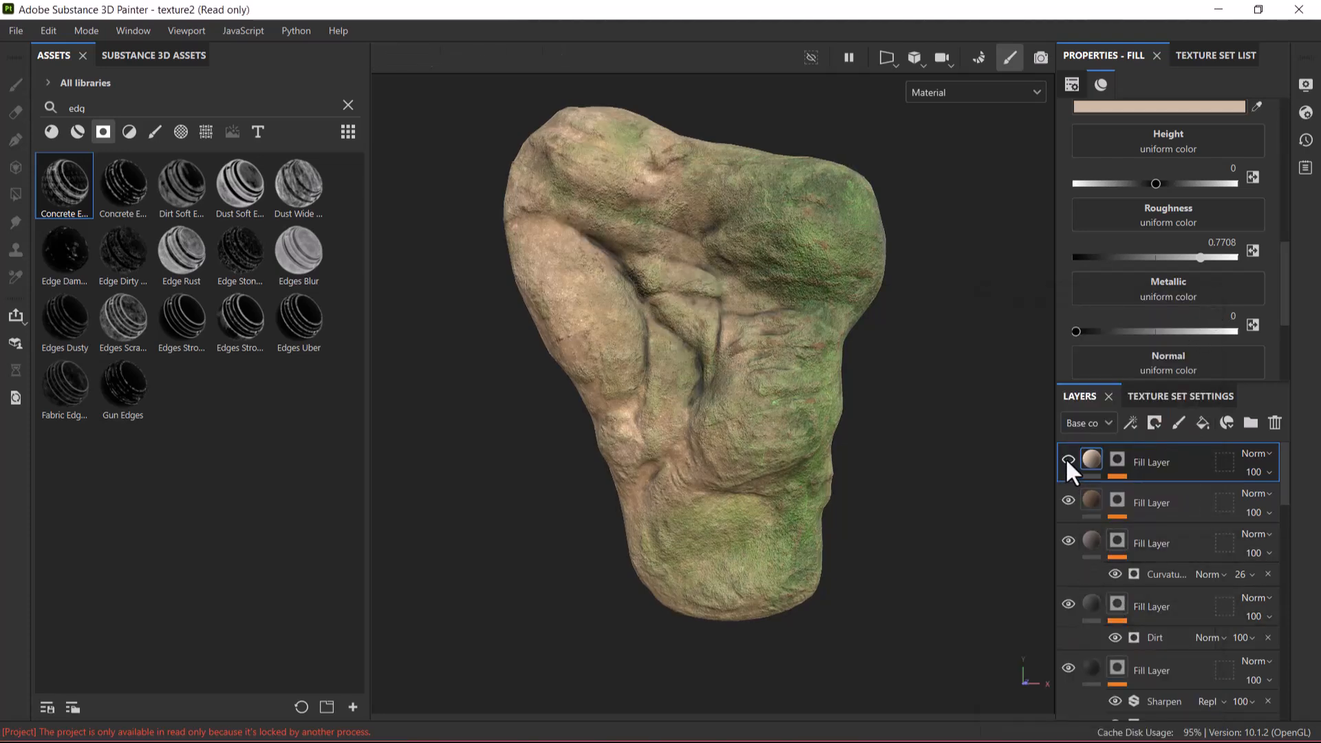
pyautogui.click(1068, 460)
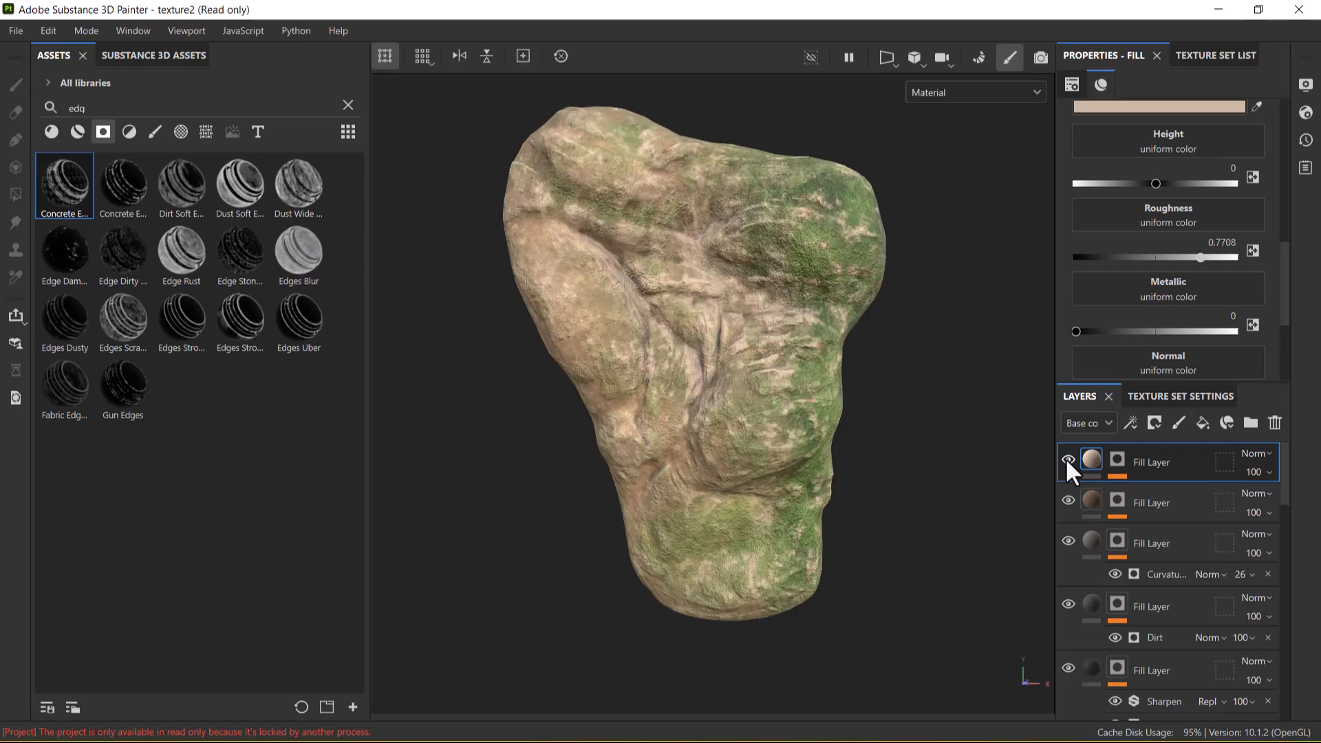
pyautogui.click(1068, 460)
pyautogui.click(1068, 460)
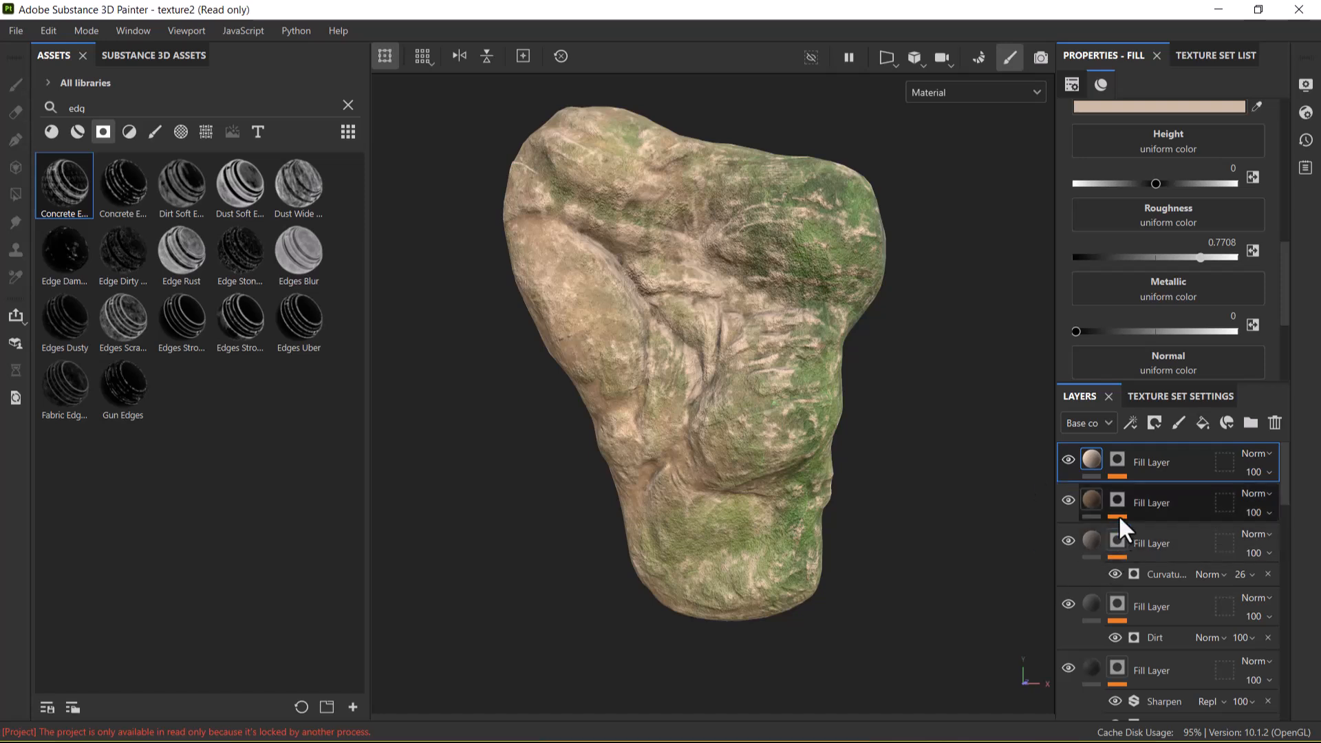
# Lower the beige concrete-edge fill layer's opacity to 54.
pyautogui.moveTo(1085, 453)
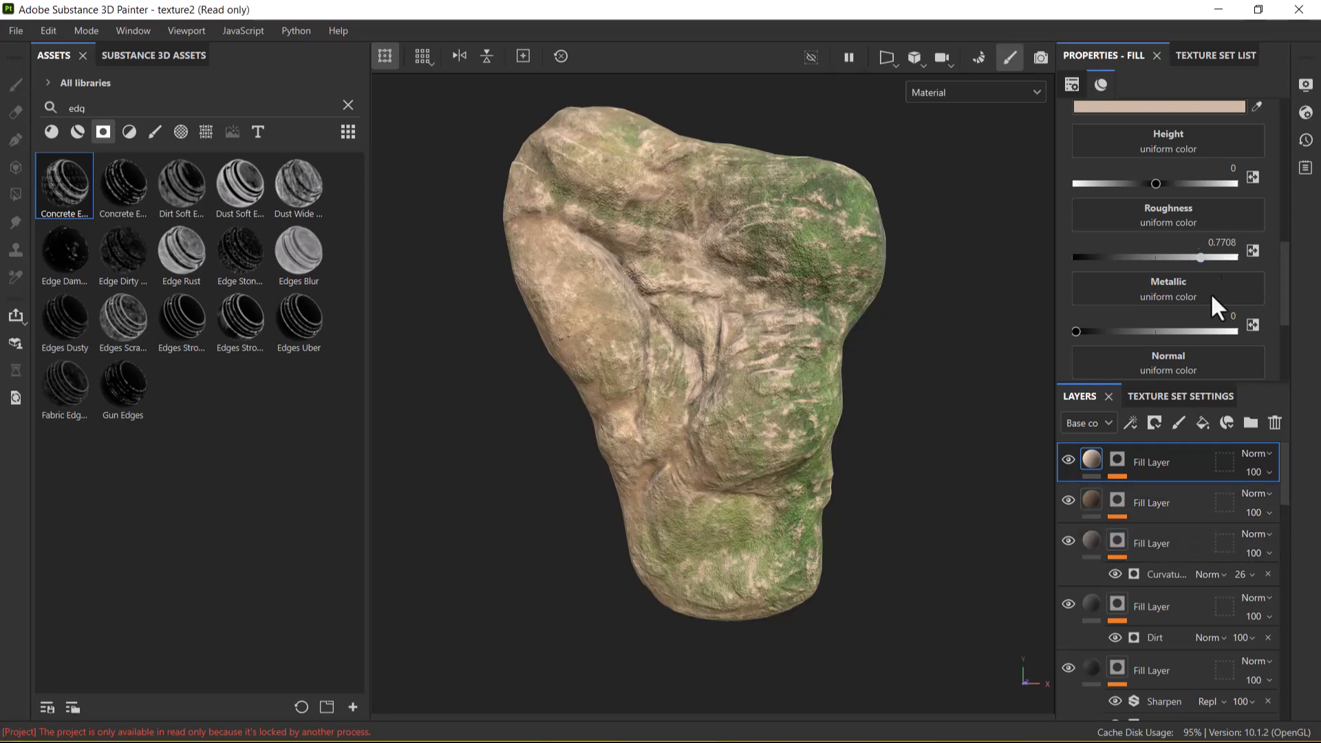
pyautogui.click(1271, 478)
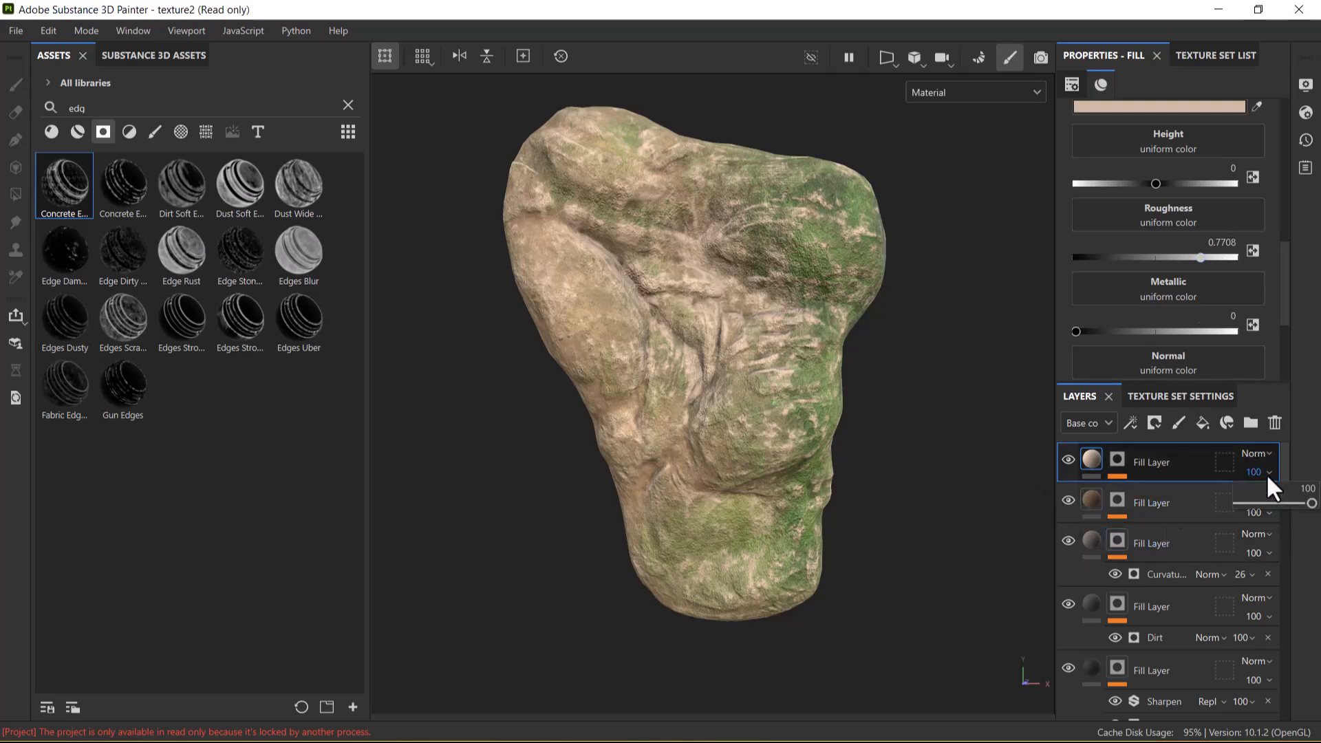
pyautogui.moveTo(1314, 505); pyautogui.dragTo(1279, 503)
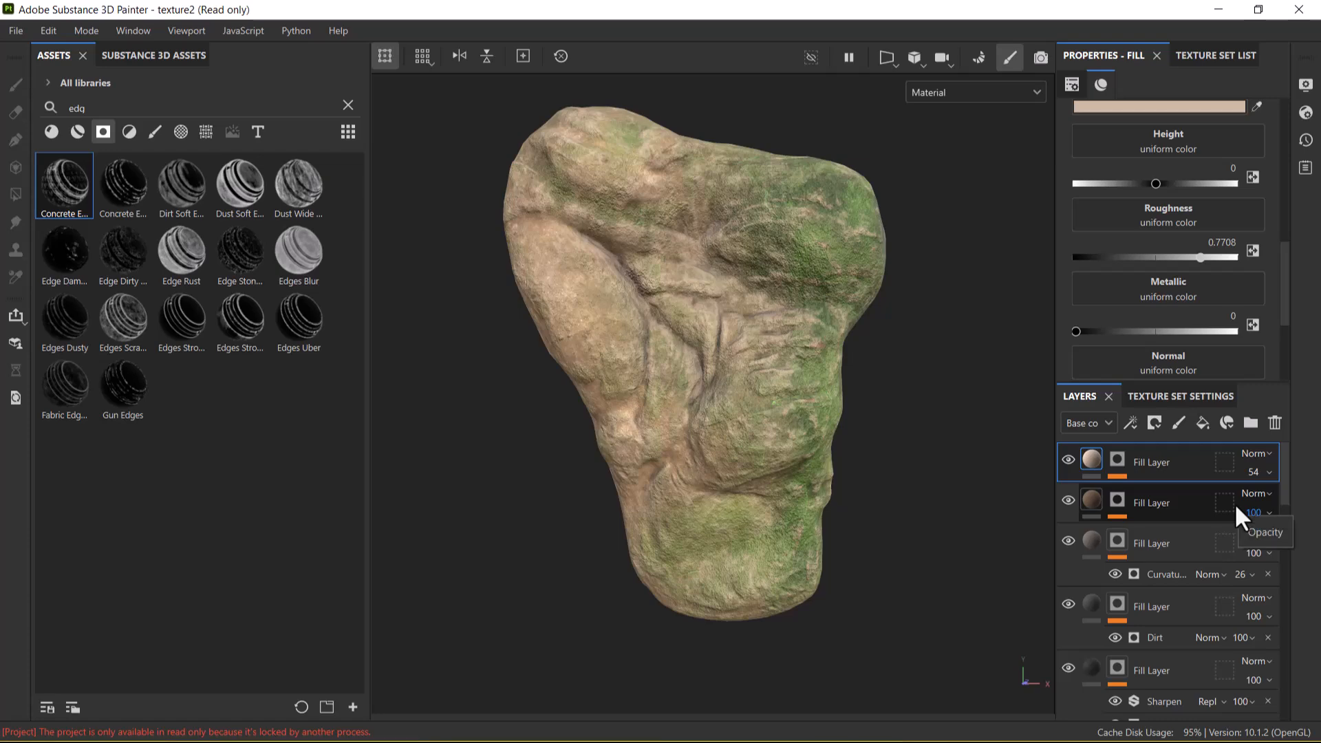
# Compare the rock with the upper fill layers hidden one after another and shown again.
pyautogui.hotkey('alt', 'Tab')
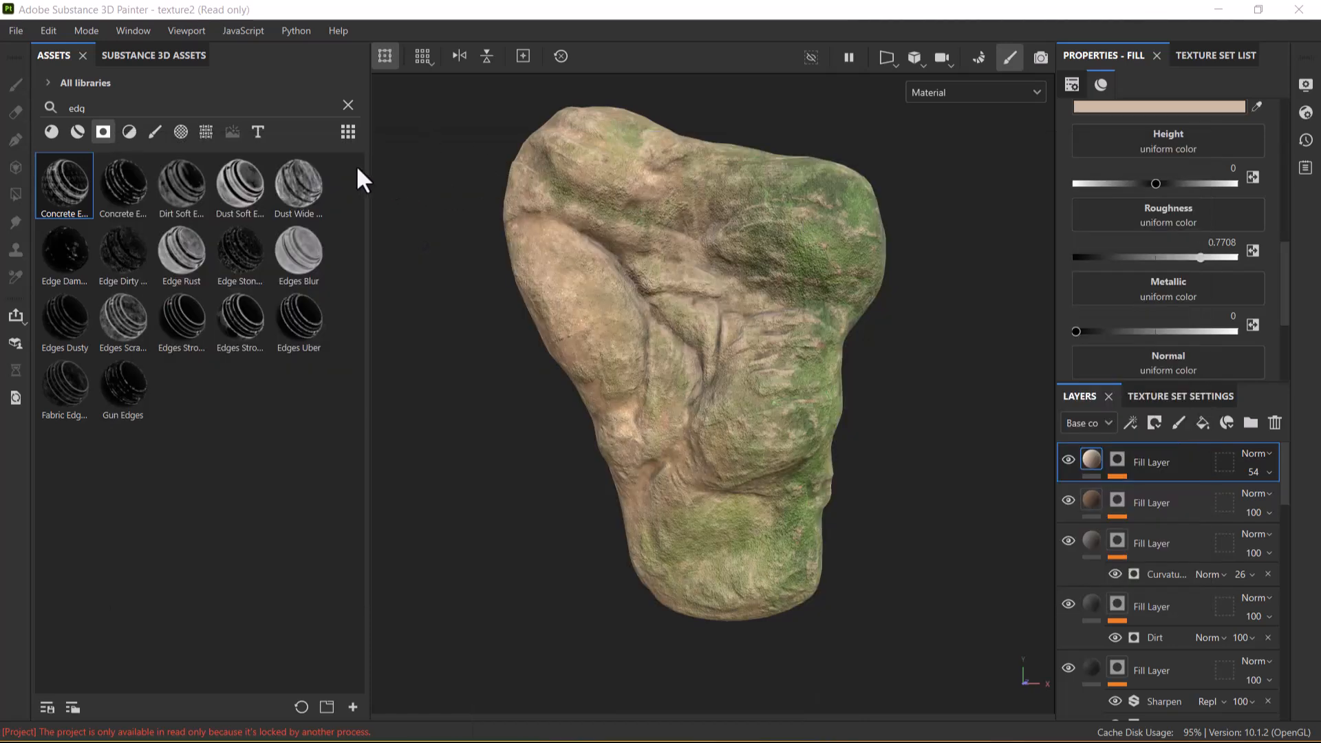
pyautogui.keyDown('alt'); pyautogui.moveTo(999, 530); pyautogui.dragTo(950, 578); pyautogui.keyUp('alt')
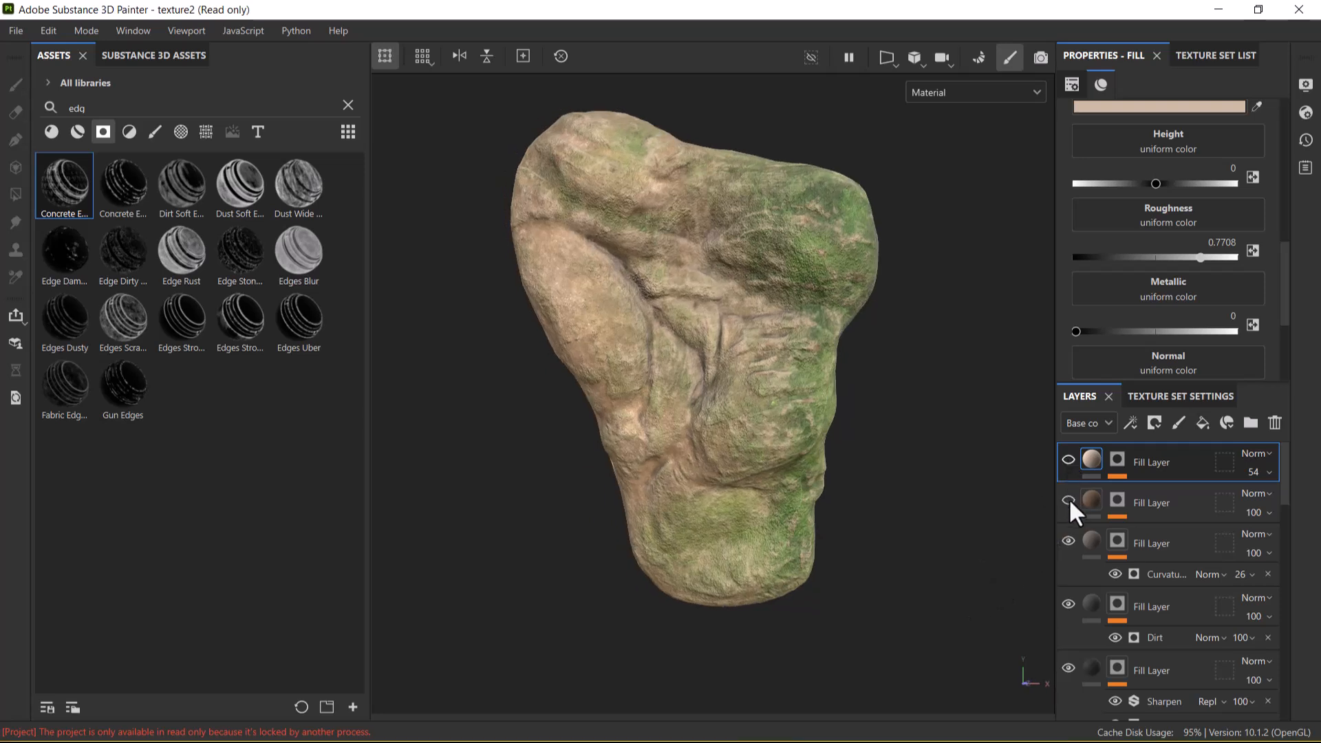
pyautogui.click(1069, 606)
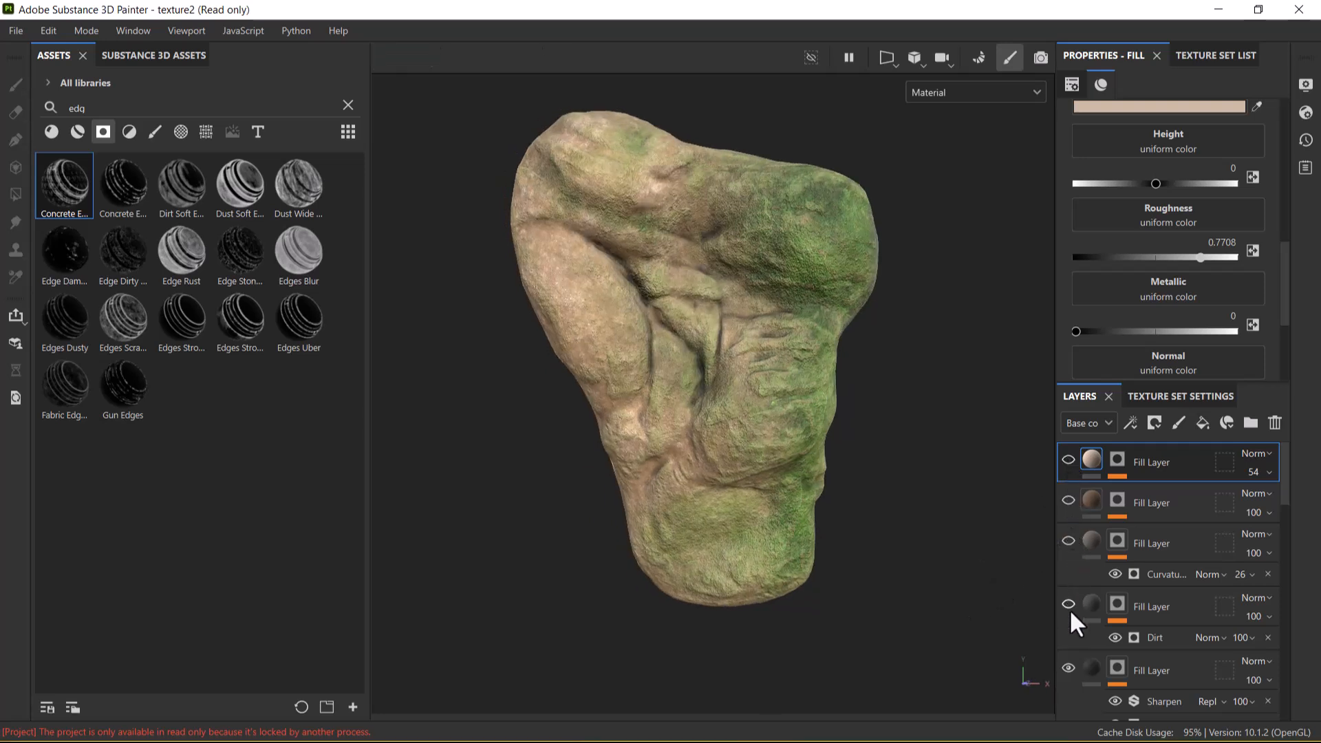
pyautogui.click(1069, 666)
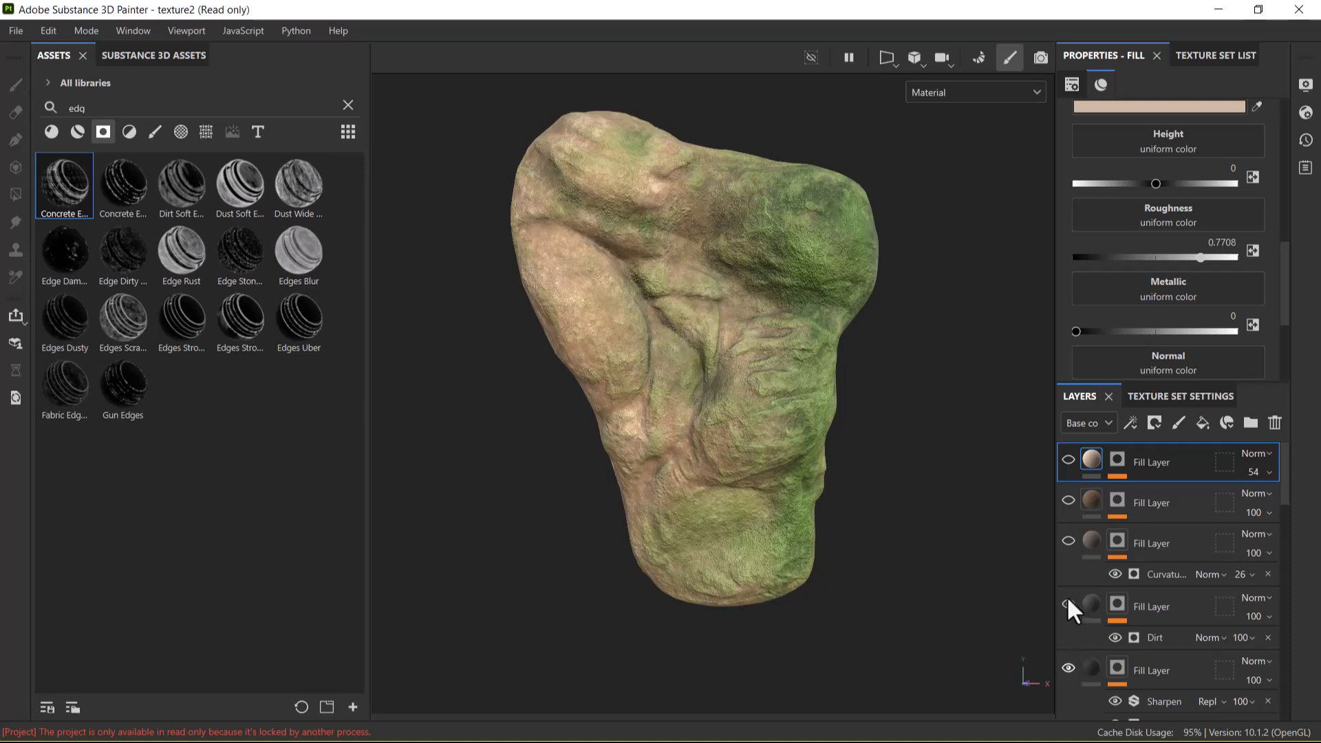
pyautogui.moveTo(1064, 530); pyautogui.dragTo(1064, 459)
pyautogui.scroll(-2, 909, 553)
pyautogui.keyDown('alt'); pyautogui.moveTo(851, 478); pyautogui.dragTo(755, 502); pyautogui.keyUp('alt')
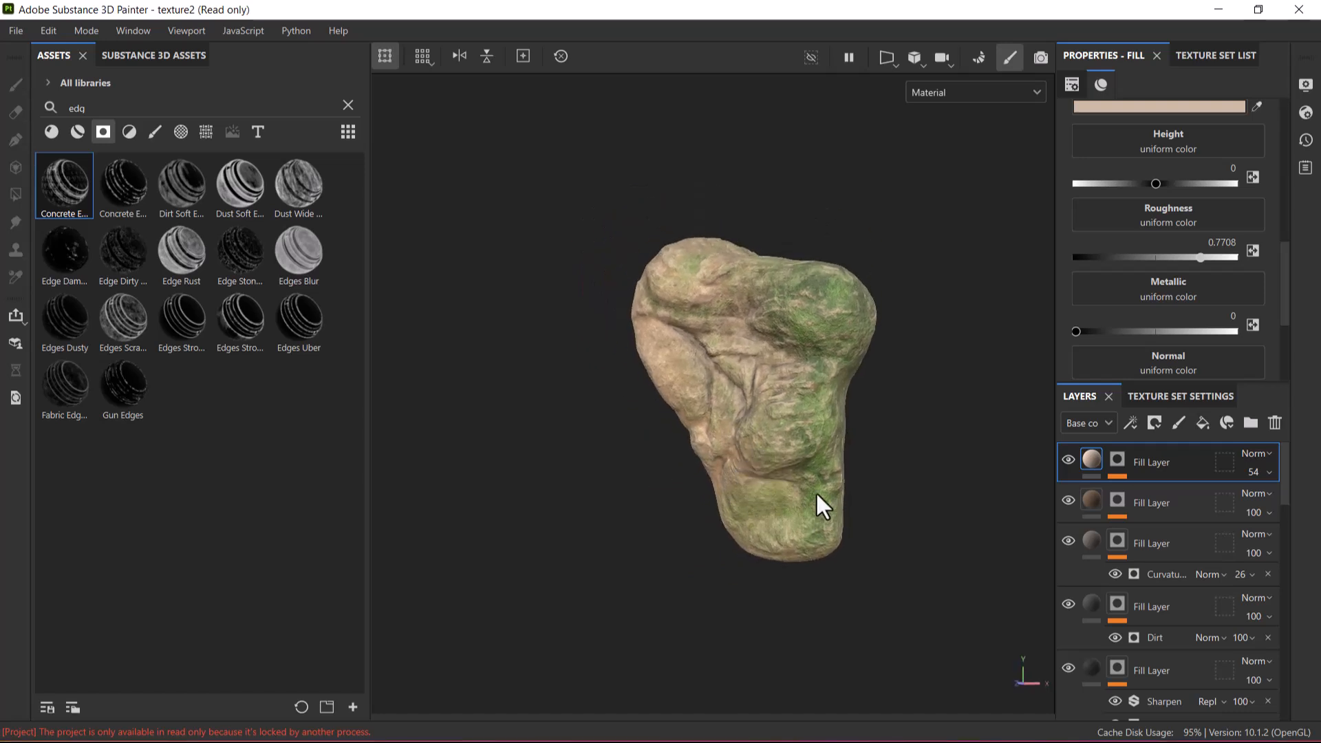
# Toggle only the top beige layer to judge its reduced opacity on the whole rock.
pyautogui.click(1068, 460)
pyautogui.click(1068, 459)
pyautogui.click(1068, 460)
pyautogui.click(1068, 460)
pyautogui.click(1068, 460)
pyautogui.click(1068, 460)
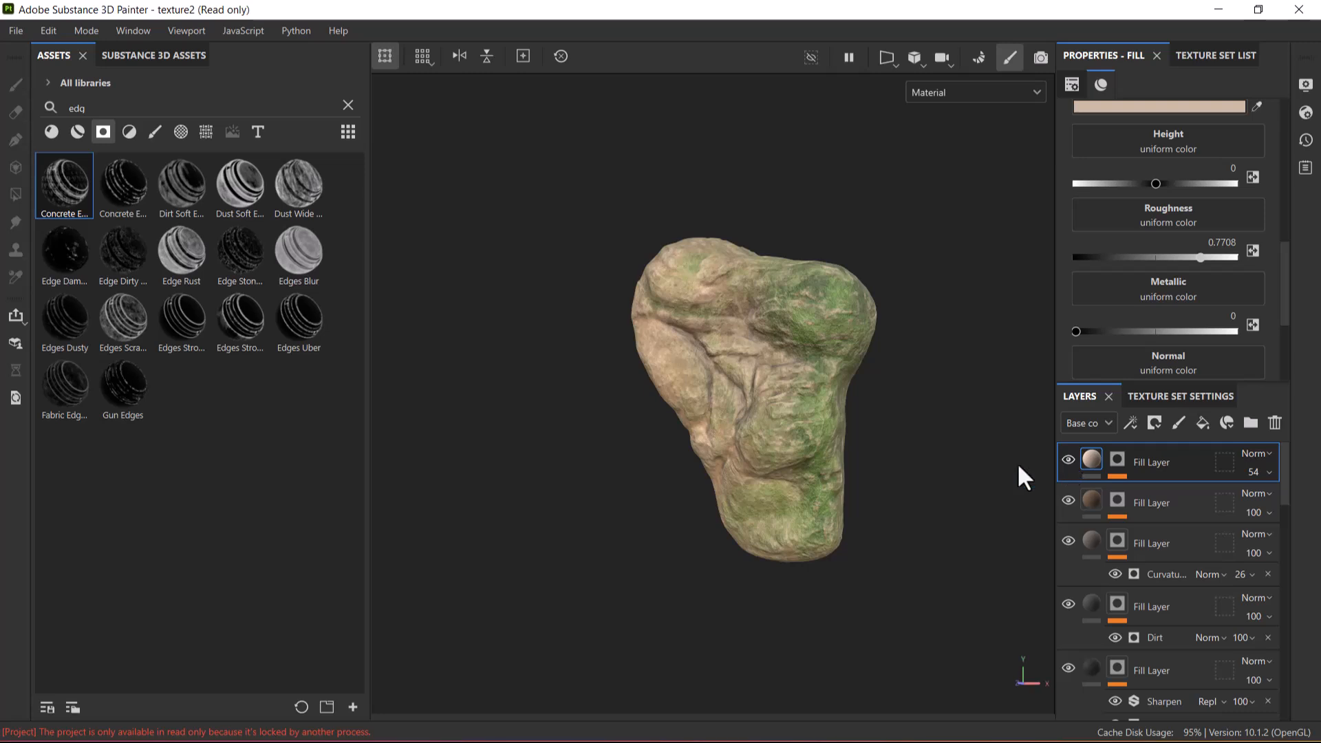
pyautogui.keyDown('alt'); pyautogui.moveTo(852, 397); pyautogui.dragTo(865, 397); pyautogui.keyUp('alt')
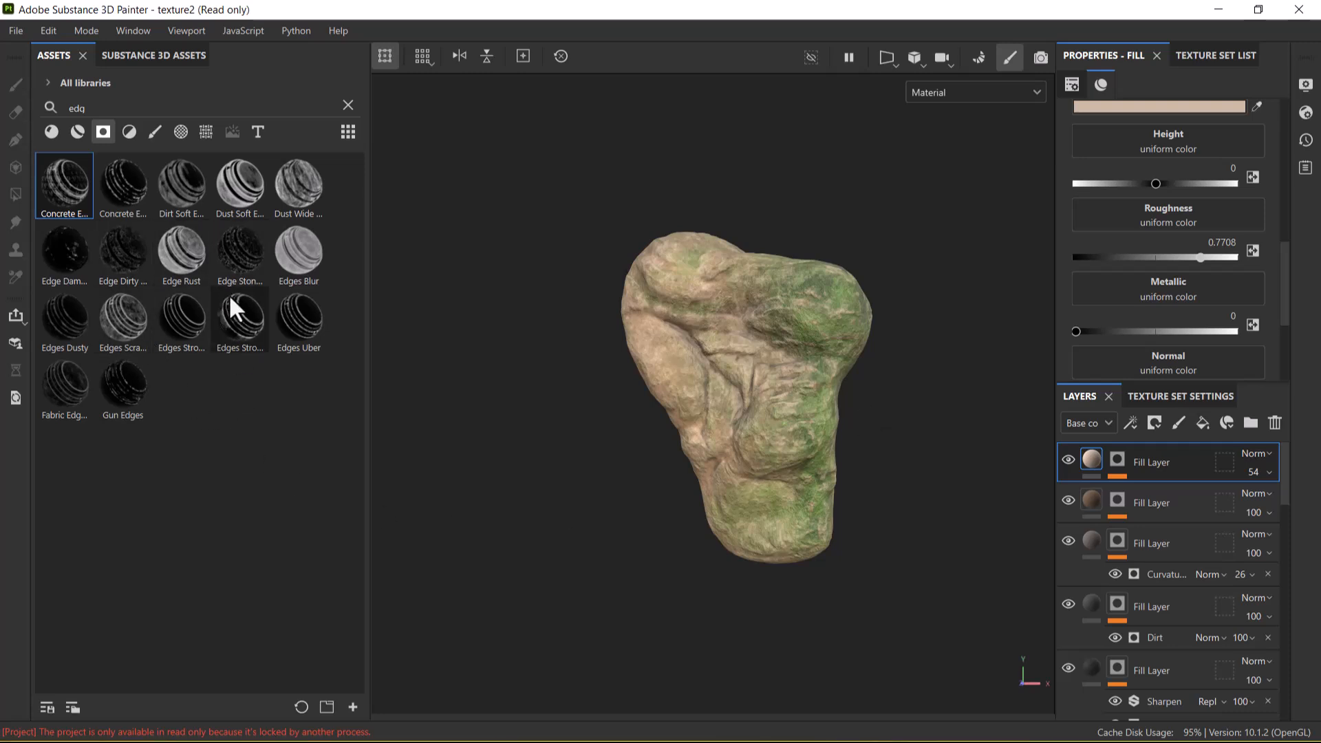
# Add a fill layer with the Edge Stone Cracks smart mask and set its height to -0.4271 to carve the cracks in.
pyautogui.moveTo(259, 269)
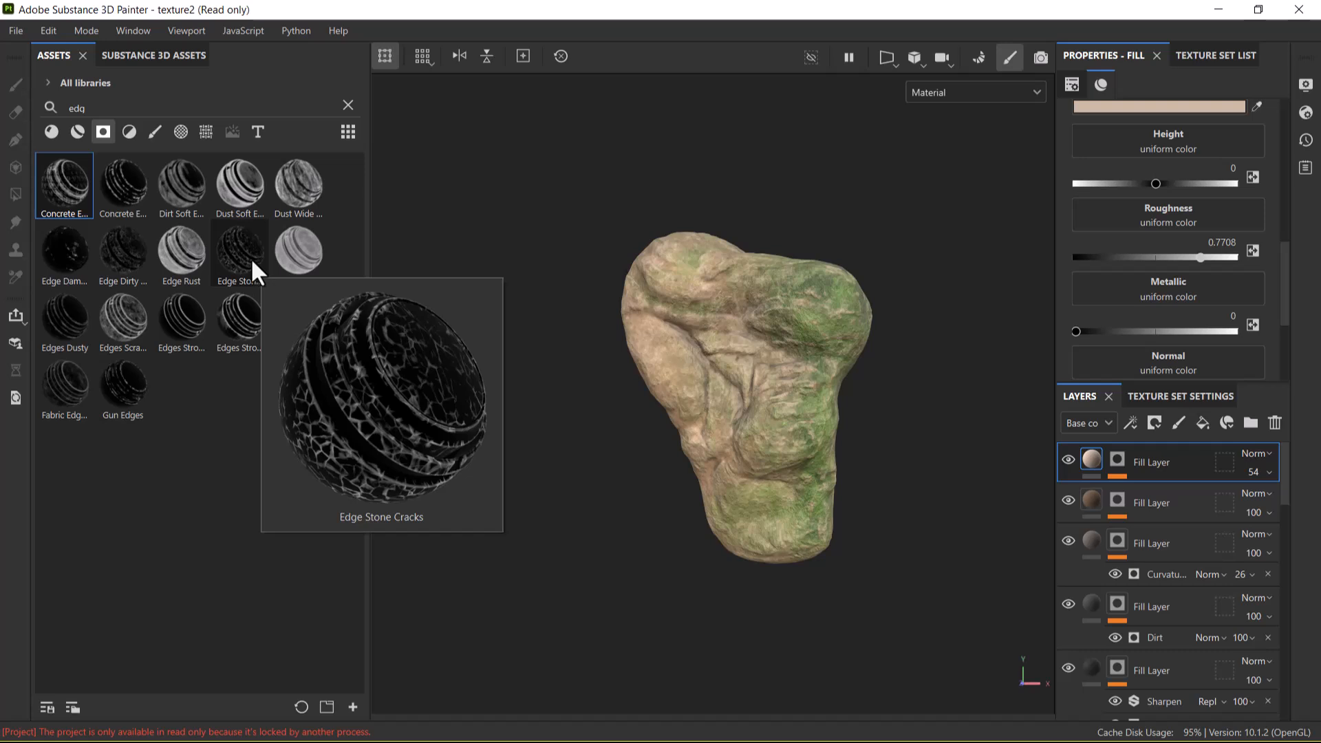
pyautogui.moveTo(247, 255)
pyautogui.mouseDown()
pyautogui.moveTo(374, 351)
pyautogui.moveTo(753, 410)
pyautogui.mouseUp()
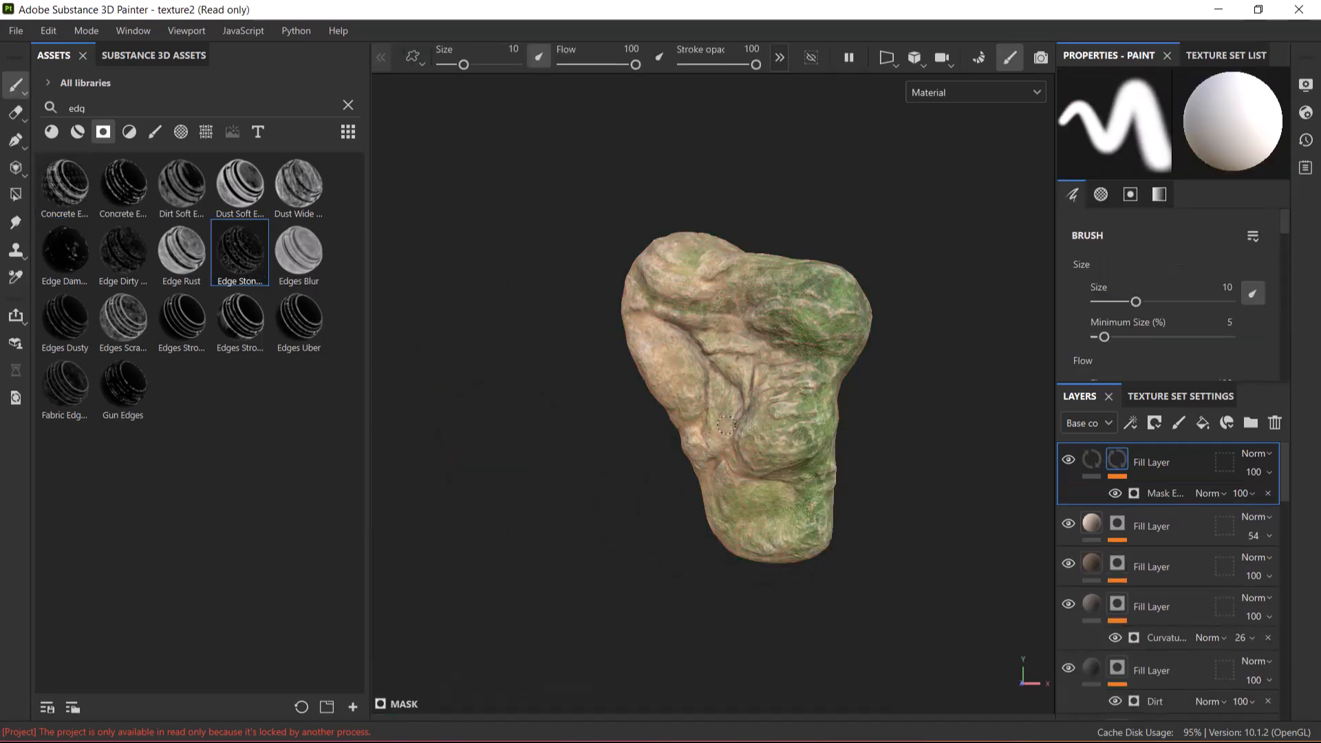
pyautogui.scroll(2, 715, 428)
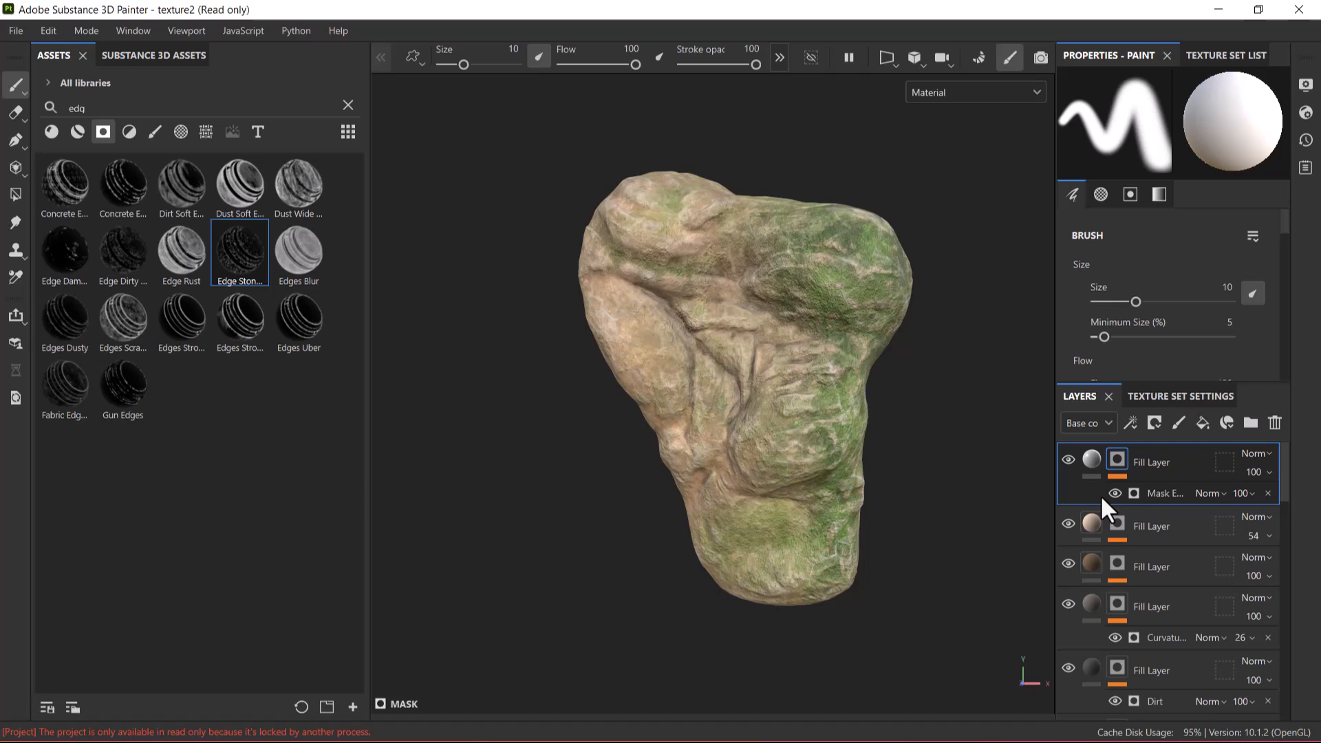
pyautogui.click(1090, 460)
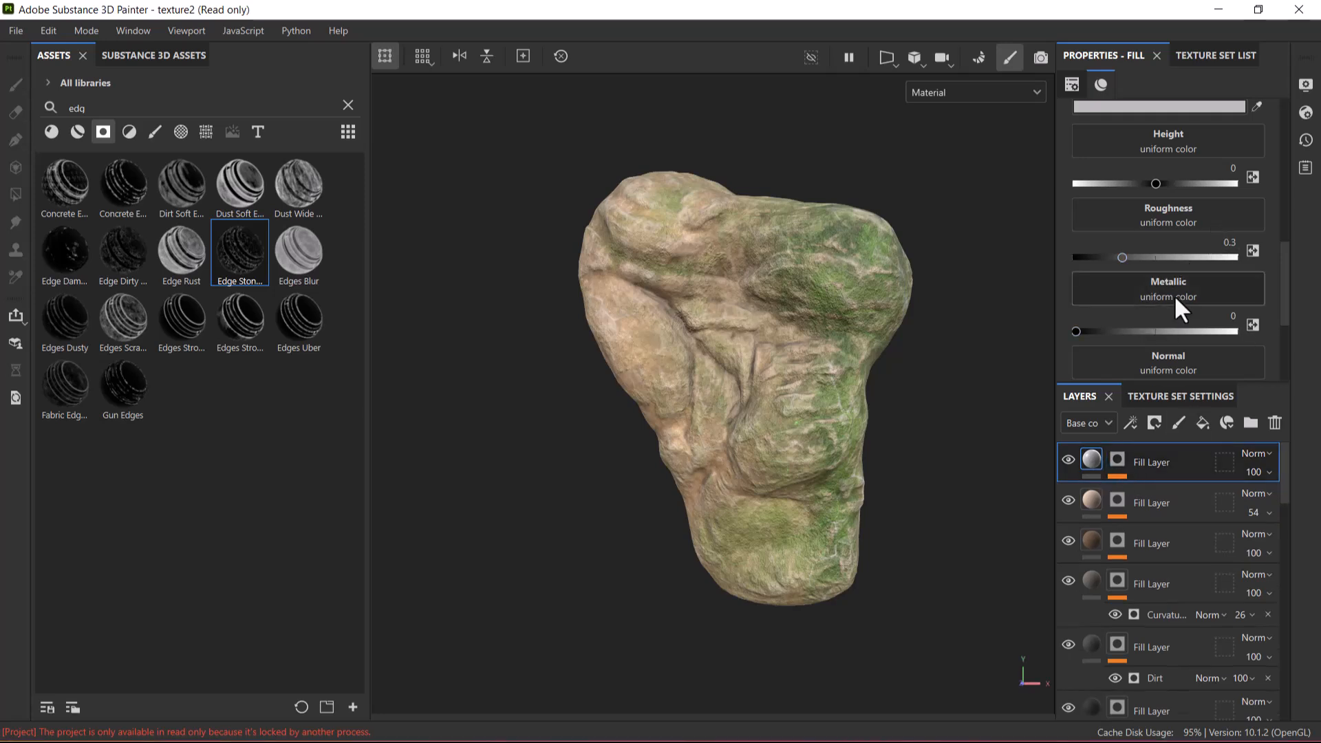
pyautogui.moveTo(1157, 183); pyautogui.dragTo(1119, 181)
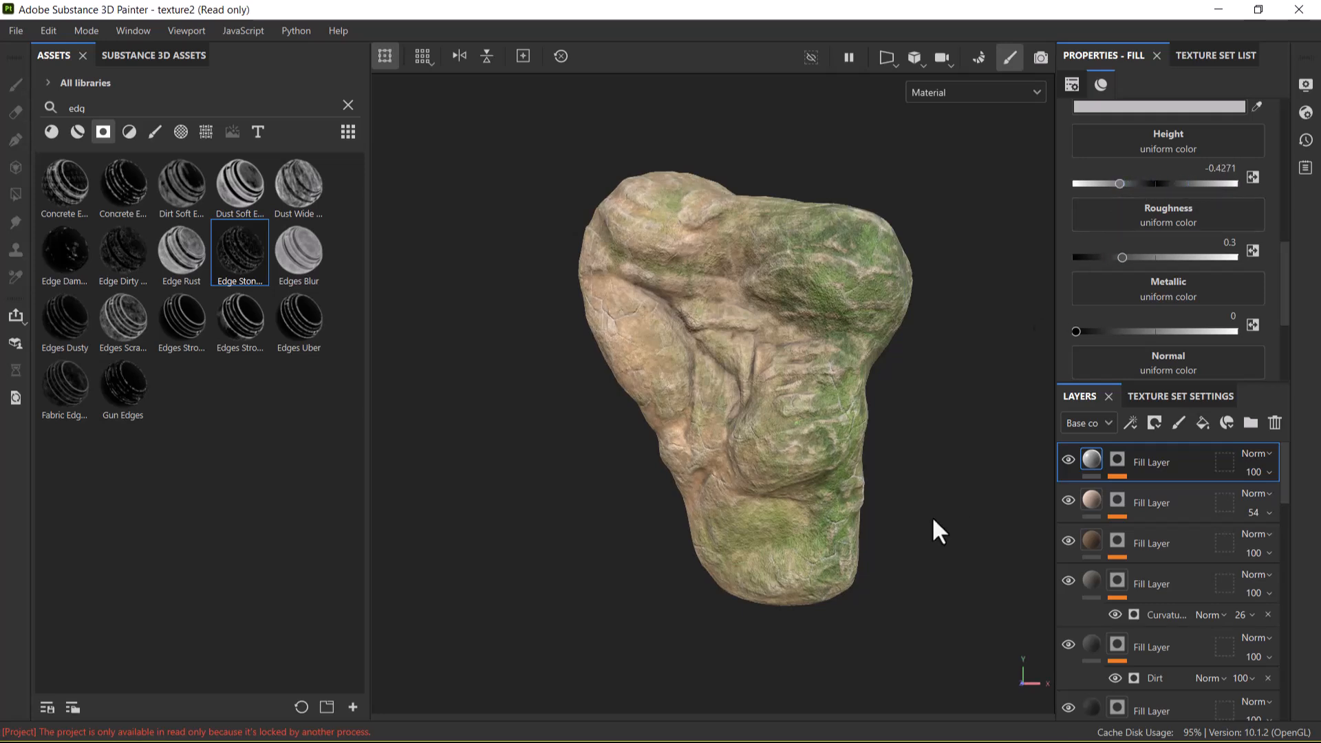
# Examine the carved stone cracks on the rock up close from several angles.
pyautogui.keyDown('alt'); pyautogui.moveTo(875, 486); pyautogui.dragTo(883, 530); pyautogui.keyUp('alt')
pyautogui.keyDown('alt'); pyautogui.moveTo(887, 543); pyautogui.dragTo(912, 627, button='right'); pyautogui.keyUp('alt')
pyautogui.keyDown('alt'); pyautogui.moveTo(850, 506); pyautogui.dragTo(833, 461); pyautogui.keyUp('alt')
pyautogui.keyDown('alt'); pyautogui.moveTo(832, 461); pyautogui.dragTo(846, 539, button='right'); pyautogui.keyUp('alt')
pyautogui.keyDown('alt'); pyautogui.moveTo(847, 539); pyautogui.dragTo(877, 500, button='middle'); pyautogui.keyUp('alt')
pyautogui.keyDown('alt'); pyautogui.moveTo(797, 497); pyautogui.dragTo(813, 514); pyautogui.keyUp('alt')
pyautogui.keyDown('alt'); pyautogui.moveTo(784, 440); pyautogui.dragTo(802, 481, button='middle'); pyautogui.keyUp('alt')
pyautogui.keyDown('alt'); pyautogui.moveTo(807, 483); pyautogui.dragTo(802, 493); pyautogui.keyUp('alt')
pyautogui.keyDown('alt'); pyautogui.moveTo(811, 534); pyautogui.dragTo(763, 474, button='right'); pyautogui.keyUp('alt')
pyautogui.keyDown('alt'); pyautogui.moveTo(741, 483); pyautogui.dragTo(737, 489); pyautogui.keyUp('alt')
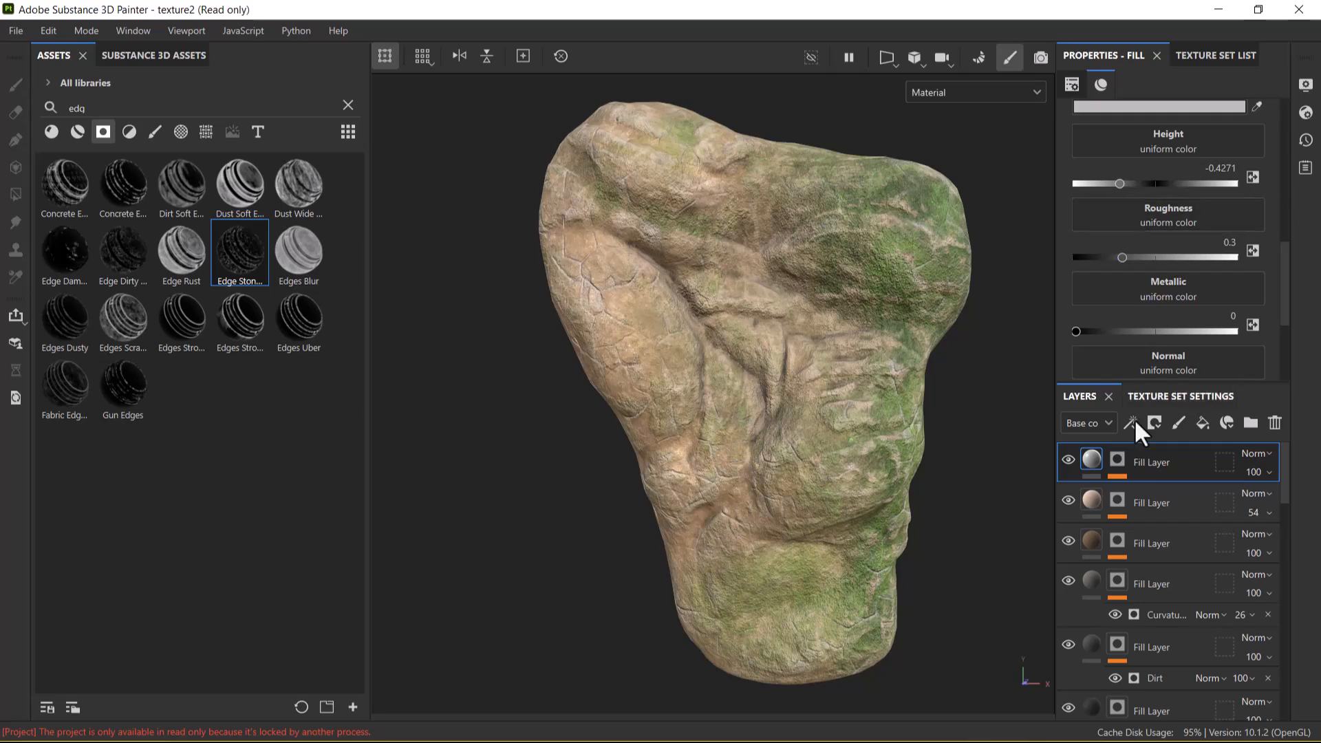
# Toggle the visibility of the top crack layer to compare the rock with and without it.
pyautogui.click(1068, 459)
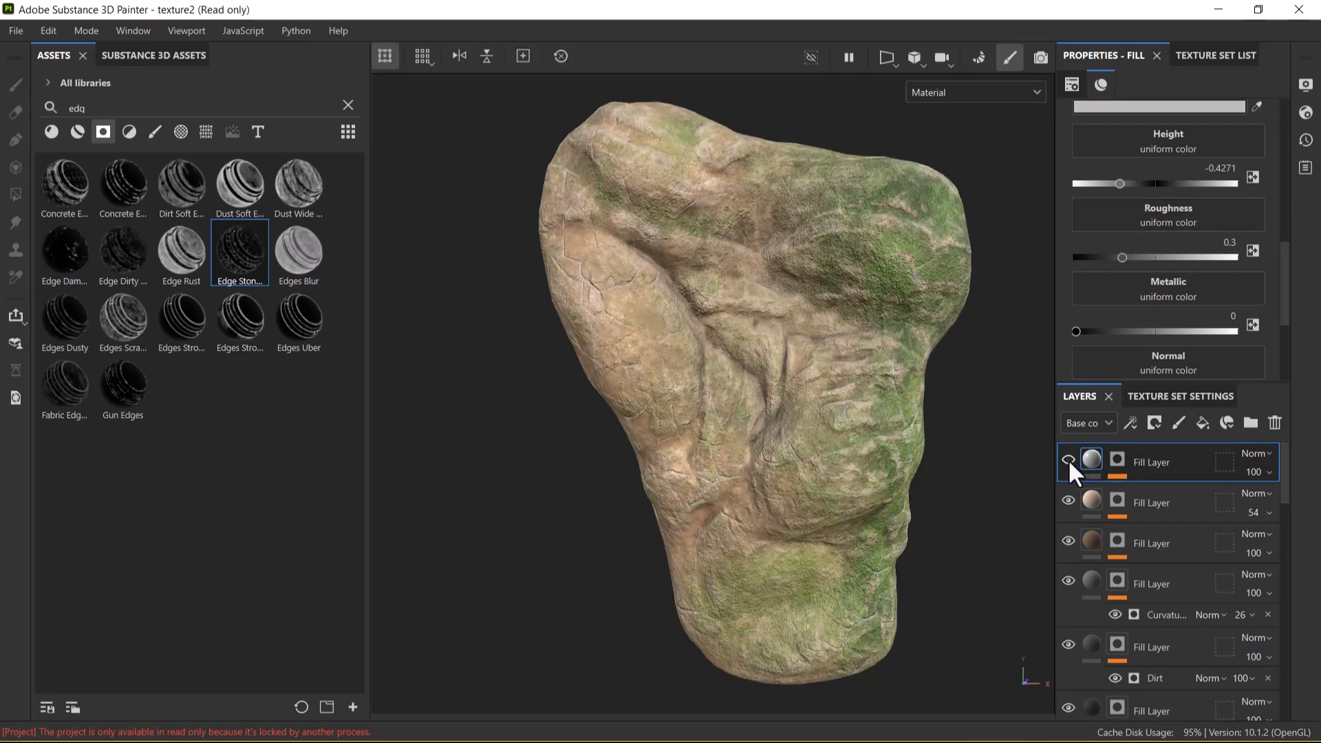
pyautogui.click(1068, 460)
pyautogui.click(1068, 459)
# Inspect the cracked rock from the front and sides under rotated environment lighting.
pyautogui.keyDown('alt'); pyautogui.moveTo(963, 514); pyautogui.dragTo(894, 503, button='right'); pyautogui.keyUp('alt')
pyautogui.keyDown('alt'); pyautogui.moveTo(894, 502); pyautogui.dragTo(822, 482); pyautogui.keyUp('alt')
pyautogui.keyDown('alt'); pyautogui.moveTo(822, 482); pyautogui.dragTo(778, 440, button='right'); pyautogui.keyUp('alt')
pyautogui.keyDown('alt'); pyautogui.moveTo(855, 479); pyautogui.dragTo(838, 426, button='middle'); pyautogui.keyUp('alt')
pyautogui.keyDown('alt'); pyautogui.moveTo(684, 395); pyautogui.dragTo(599, 428); pyautogui.keyUp('alt')
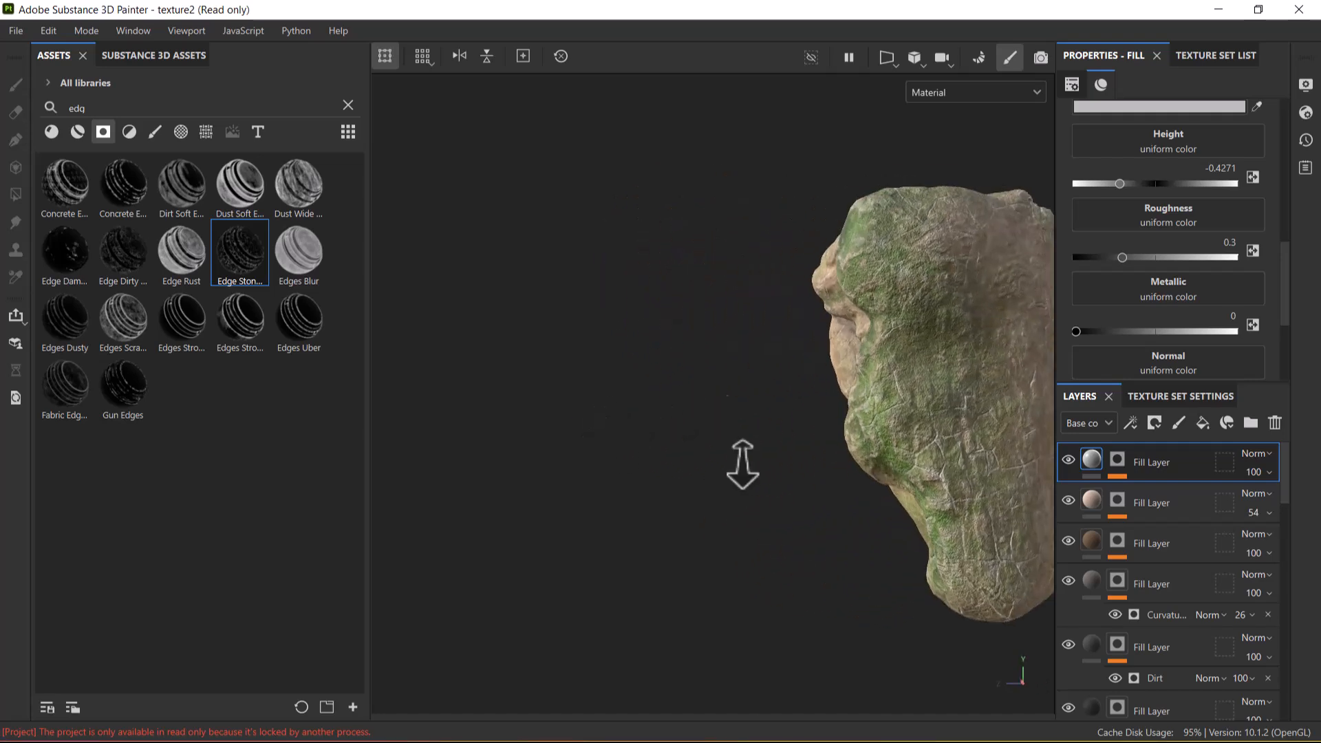
pyautogui.keyDown('alt'); pyautogui.moveTo(874, 461); pyautogui.dragTo(832, 440, button='right'); pyautogui.keyUp('alt')
pyautogui.keyDown('alt'); pyautogui.moveTo(847, 406); pyautogui.dragTo(761, 384); pyautogui.keyUp('alt')
pyautogui.keyDown('alt'); pyautogui.moveTo(908, 498); pyautogui.dragTo(843, 487, button='middle'); pyautogui.keyUp('alt')
pyautogui.keyDown('shift'); pyautogui.moveTo(790, 487); pyautogui.dragTo(850, 472, button='right'); pyautogui.keyUp('shift')
pyautogui.keyDown('alt'); pyautogui.moveTo(770, 498); pyautogui.dragTo(1045, 466); pyautogui.keyUp('alt')
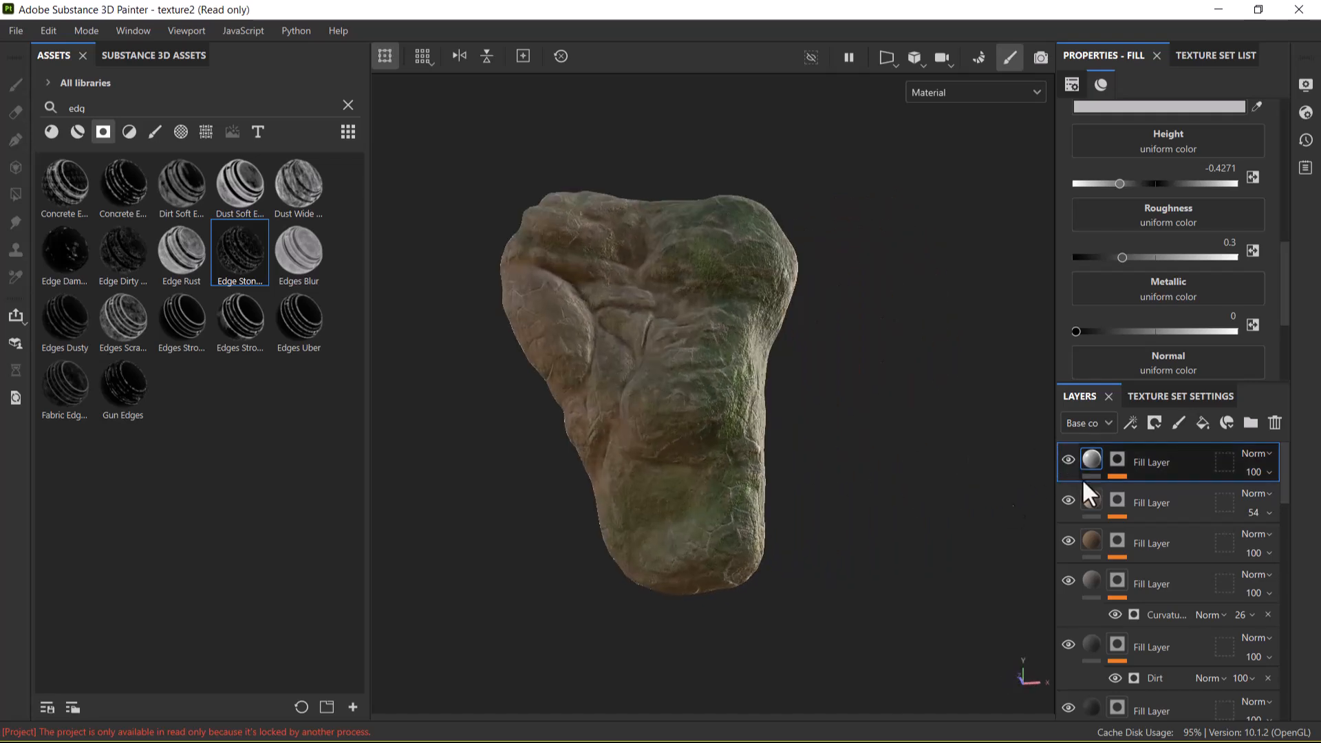
pyautogui.keyDown('shift'); pyautogui.moveTo(892, 469); pyautogui.dragTo(826, 472, button='right'); pyautogui.keyUp('shift')
pyautogui.keyDown('alt'); pyautogui.moveTo(813, 474); pyautogui.dragTo(846, 493, button='middle'); pyautogui.keyUp('alt')
pyautogui.keyDown('alt'); pyautogui.moveTo(852, 442); pyautogui.dragTo(886, 533, button='right'); pyautogui.keyUp('alt')
pyautogui.keyDown('alt'); pyautogui.moveTo(885, 534); pyautogui.dragTo(905, 532); pyautogui.keyUp('alt')
pyautogui.moveTo(906, 503)
pyautogui.keyDown('shift'); pyautogui.mouseDown(button='right')
pyautogui.moveTo(879, 503)
pyautogui.moveTo(900, 504)
pyautogui.mouseUp(button='right'); pyautogui.keyUp('shift')
pyautogui.keyDown('alt'); pyautogui.moveTo(902, 518); pyautogui.dragTo(914, 508, button='middle'); pyautogui.keyUp('alt')
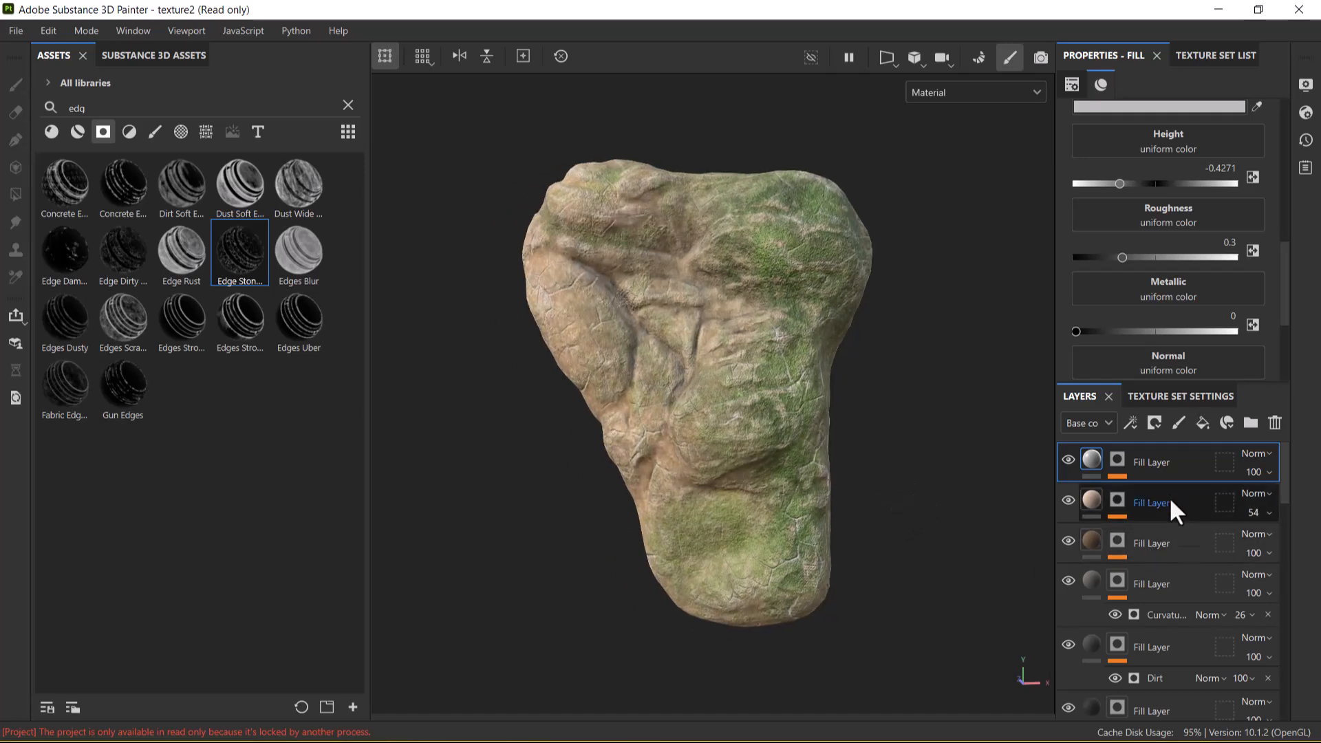
# Sample the rock's beige as the crack layer's base color, darken it to 312A20, and set the roughness to 0.7865.
pyautogui.click(1115, 459)
pyautogui.click(1101, 459)
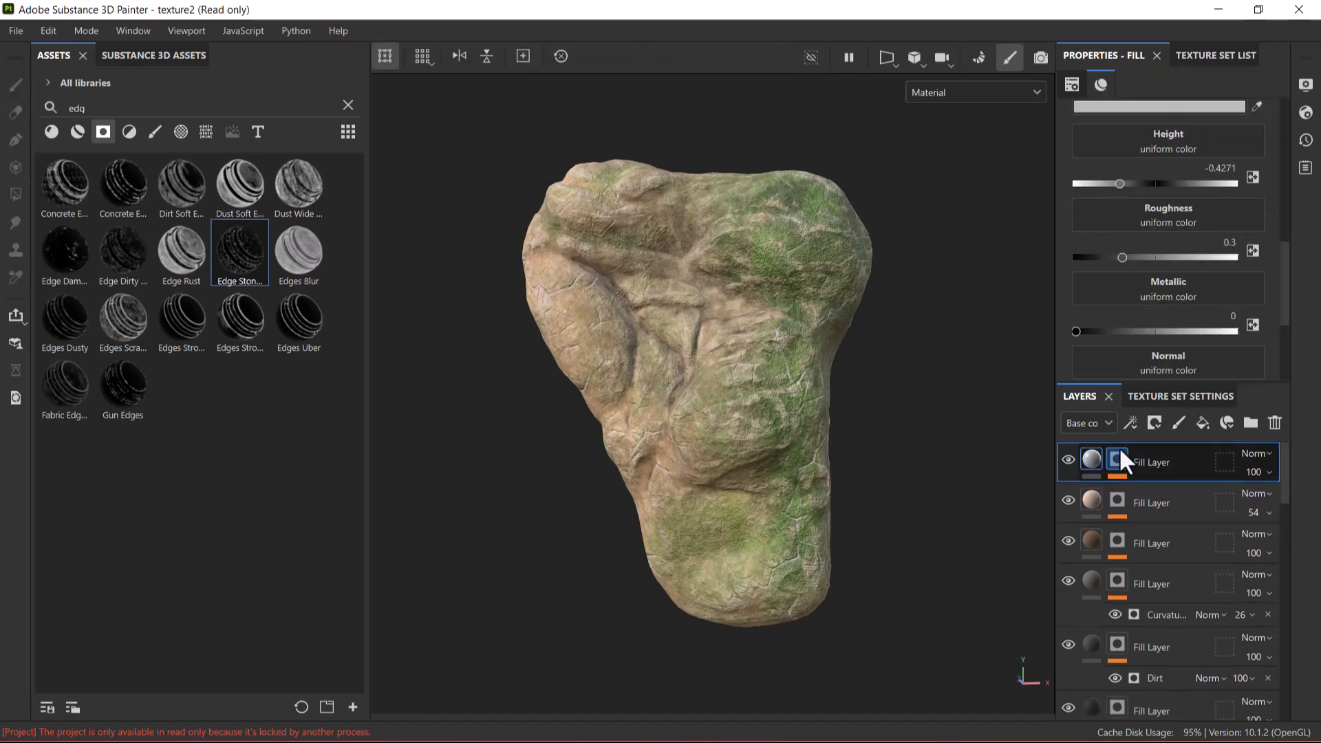
pyautogui.click(1256, 107)
pyautogui.click(589, 311)
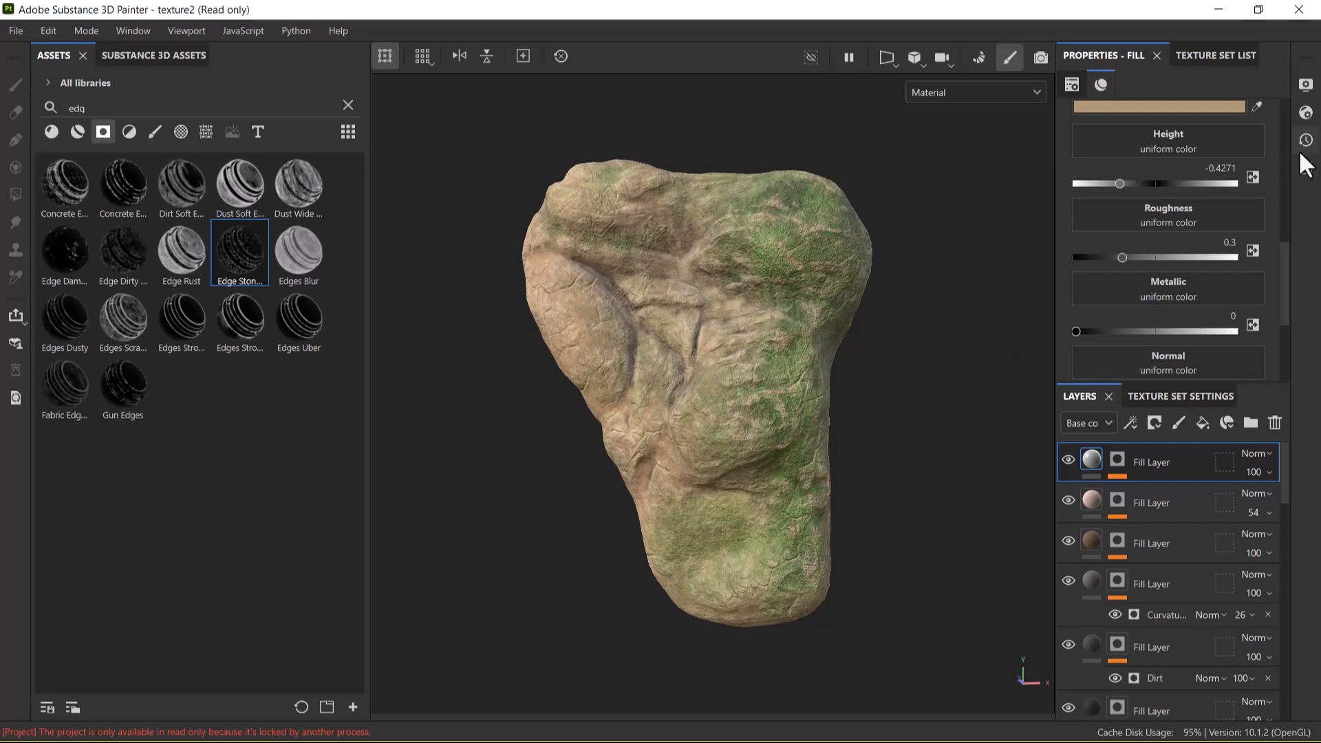
pyautogui.click(1212, 107)
pyautogui.moveTo(1109, 672); pyautogui.dragTo(1034, 672)
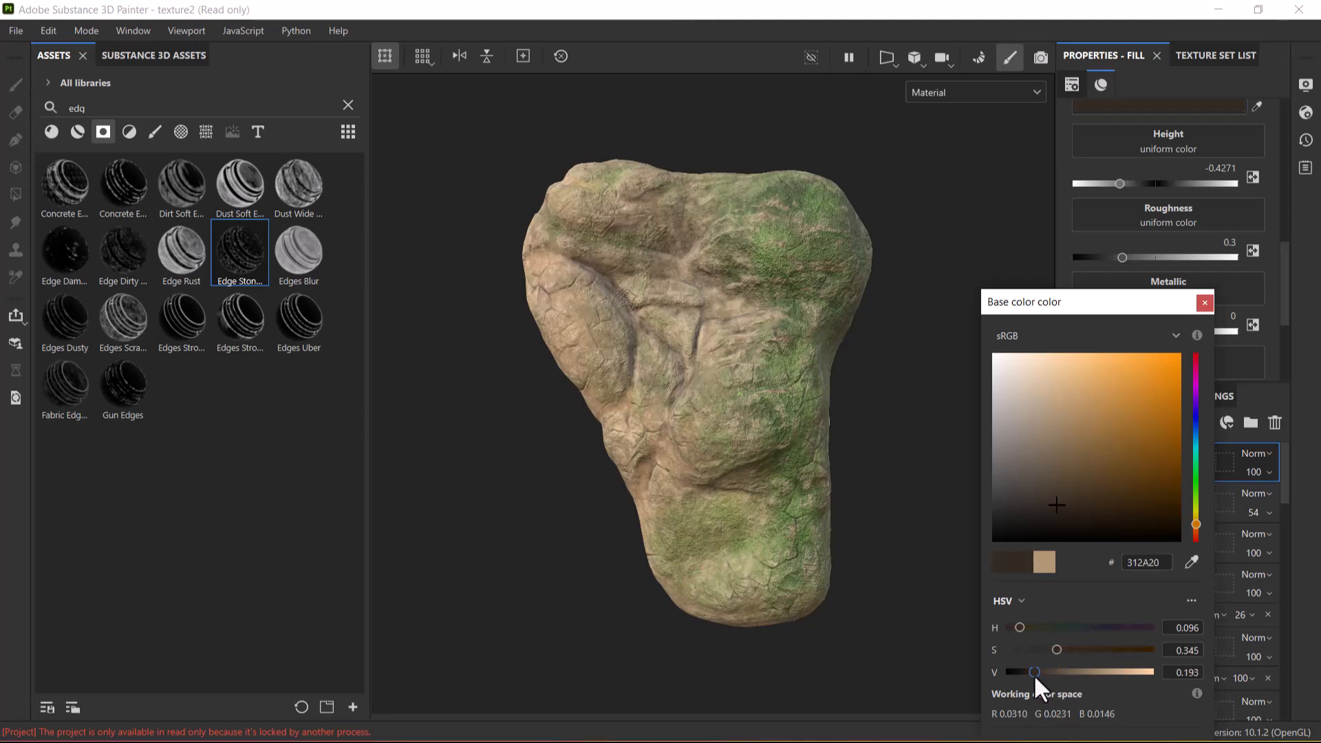
pyautogui.click(1297, 355)
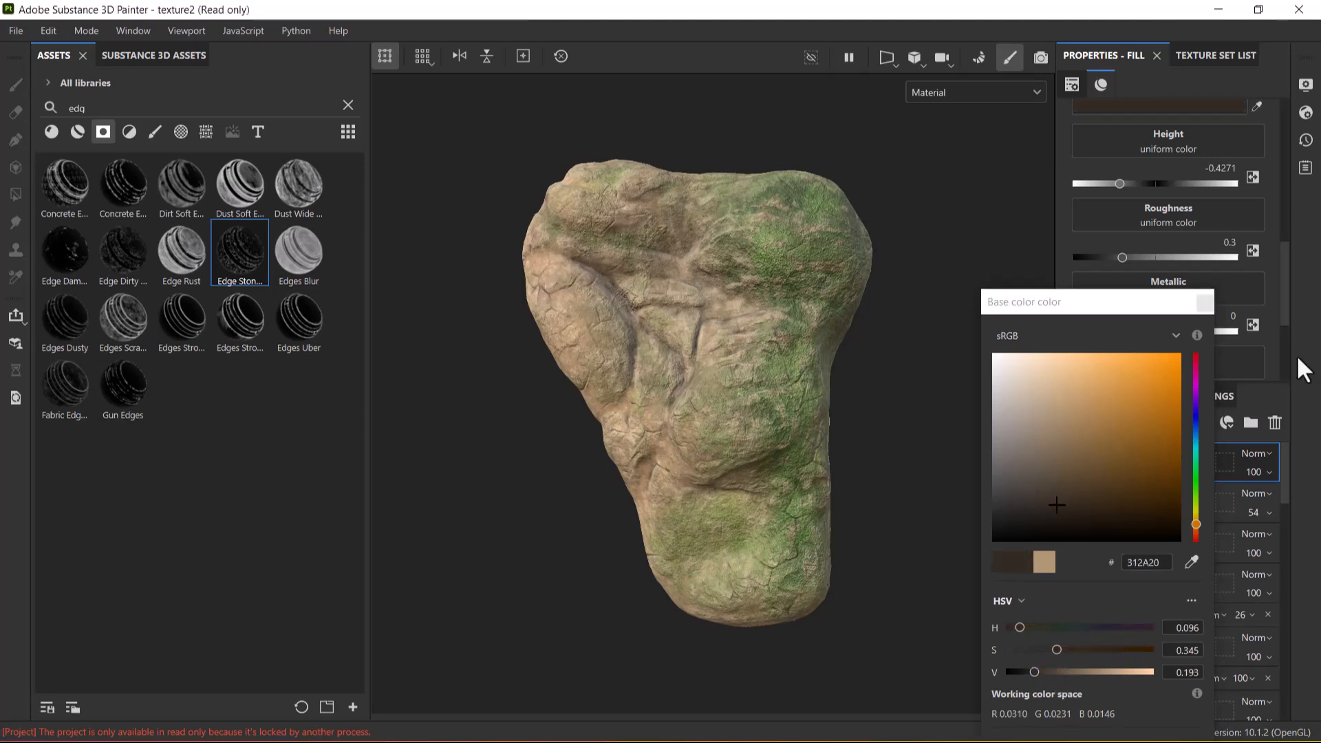
pyautogui.click(1204, 303)
pyautogui.moveTo(1123, 258); pyautogui.dragTo(1203, 257)
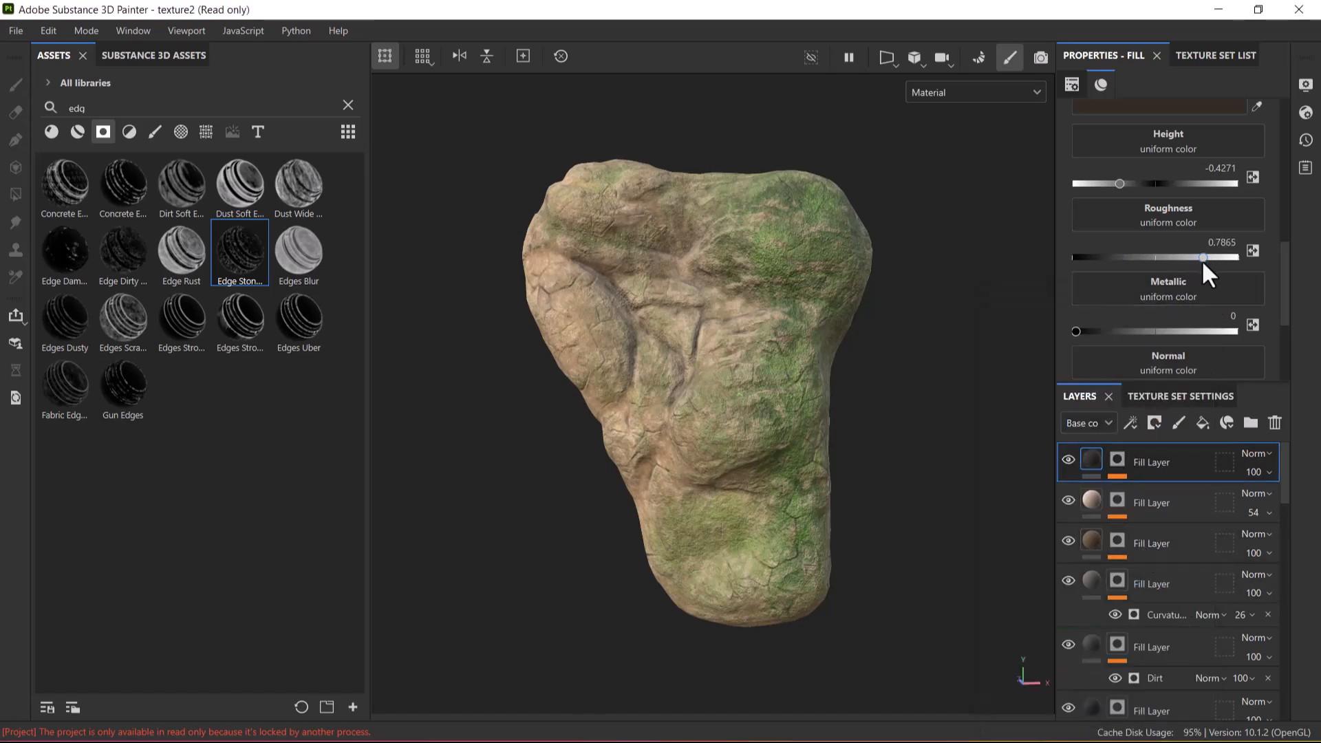
# Open the crack layer's Mask Editor generator and place the floating reference image beside the rock.
pyautogui.click(1118, 459)
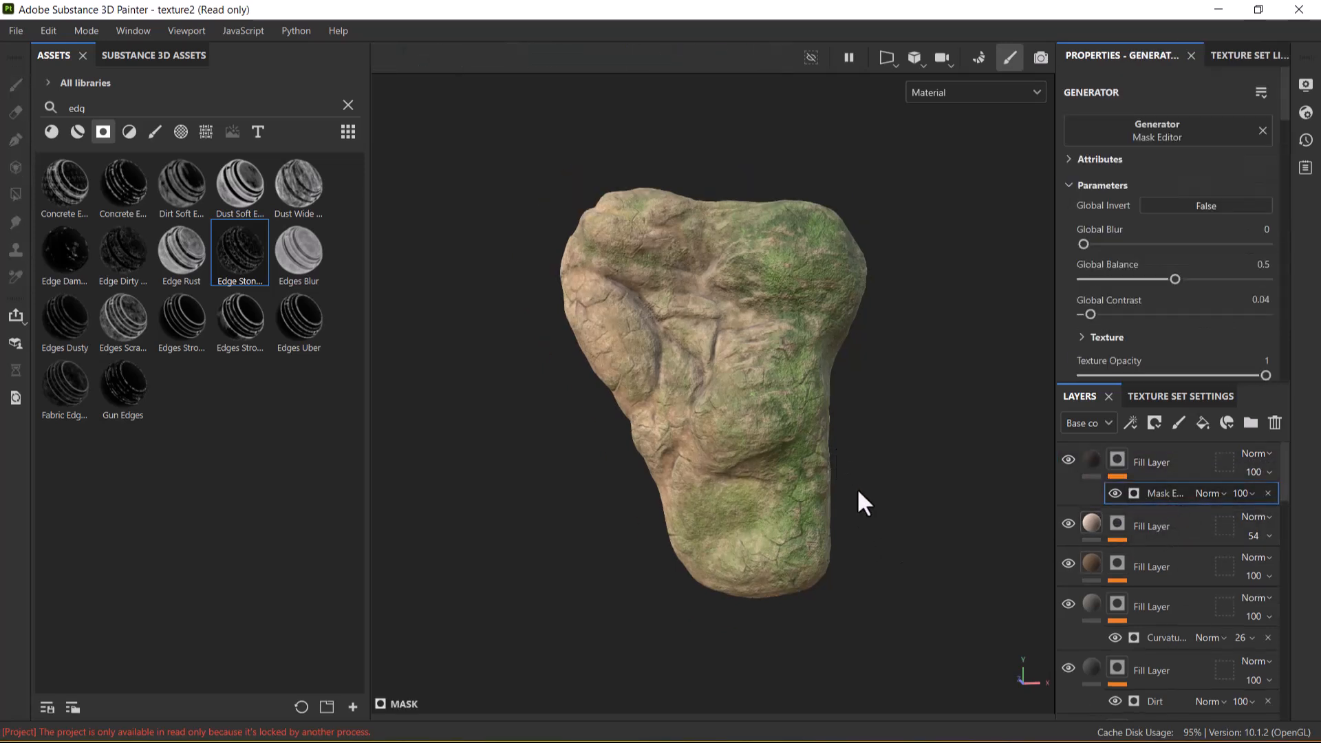
pyautogui.keyDown('alt'); pyautogui.moveTo(858, 489); pyautogui.dragTo(860, 516, button='right'); pyautogui.keyUp('alt')
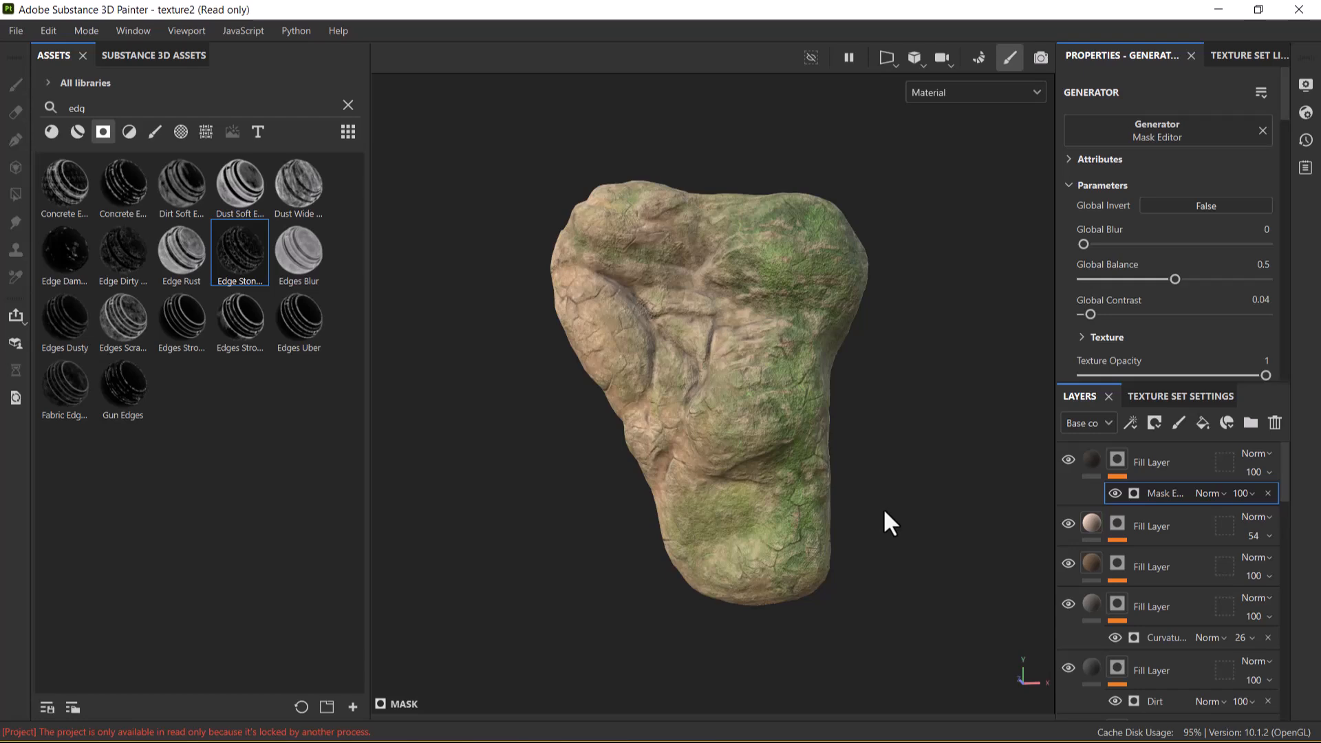
pyautogui.press('super')
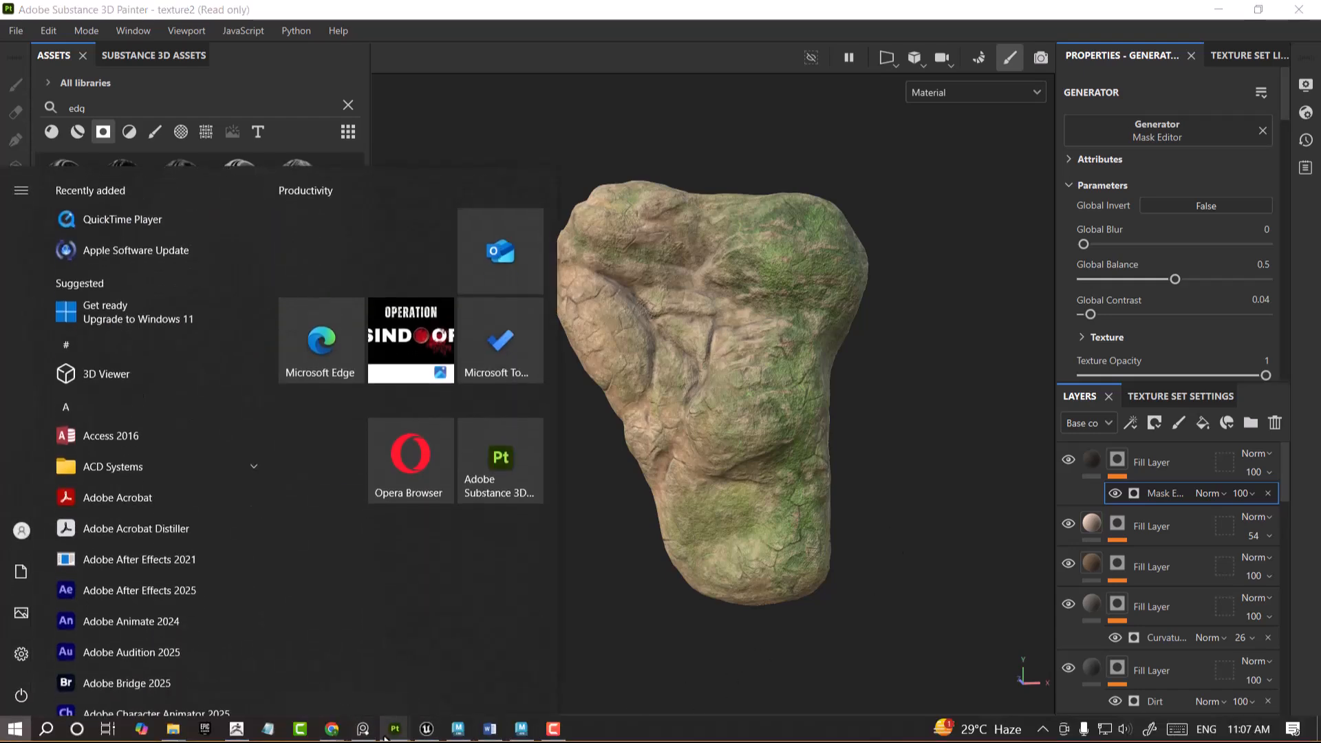
pyautogui.click(394, 731)
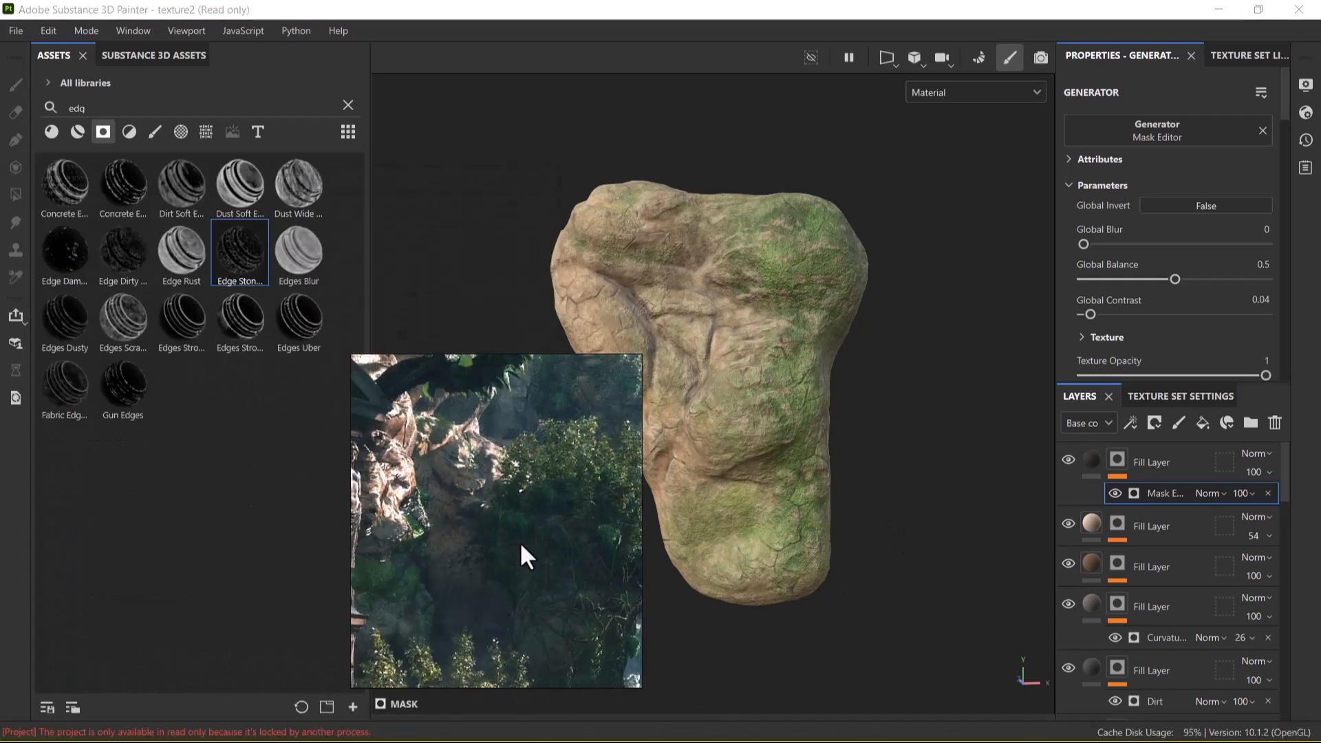
pyautogui.moveTo(497, 373); pyautogui.dragTo(362, 212)
pyautogui.keyDown('alt'); pyautogui.moveTo(860, 406); pyautogui.dragTo(895, 386); pyautogui.keyUp('alt')
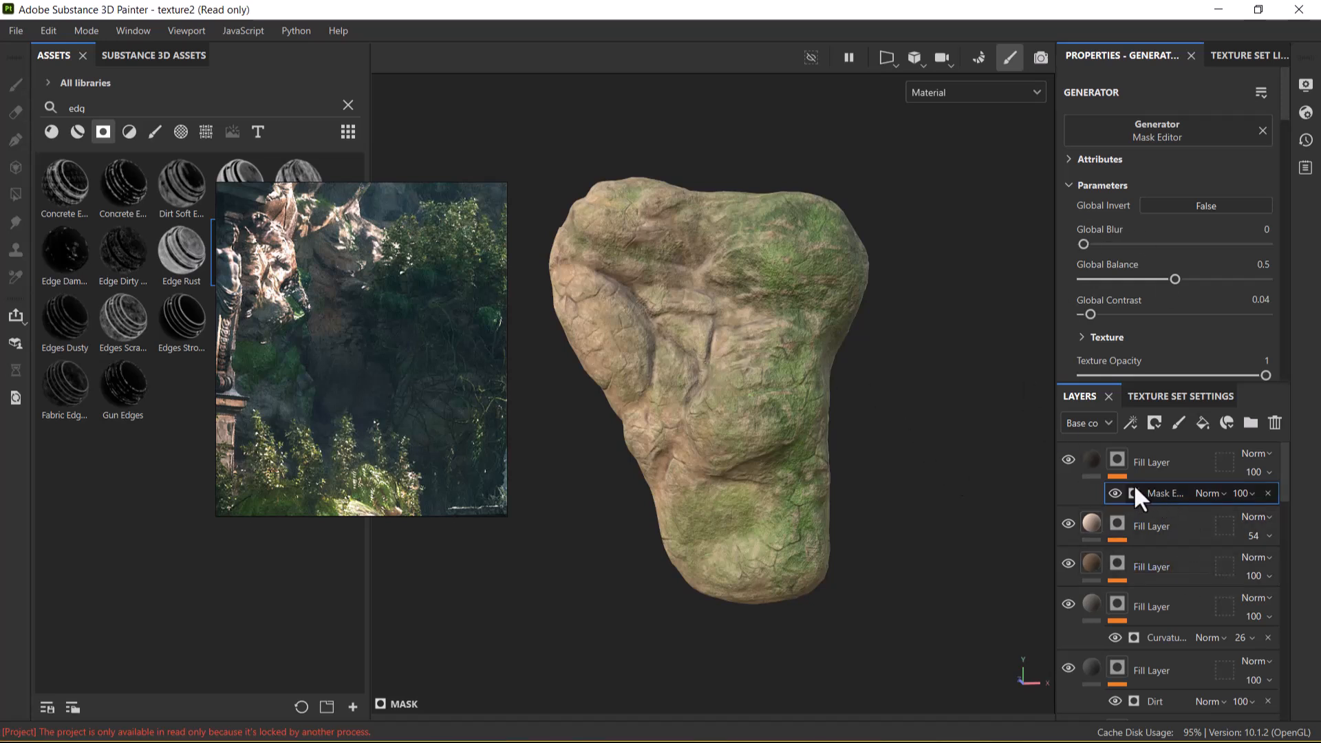
# Try Global Invert on the crack mask and switch it back off, with Global Balance set to 0.57 and Global Contrast to 0.33.
pyautogui.click(1222, 205)
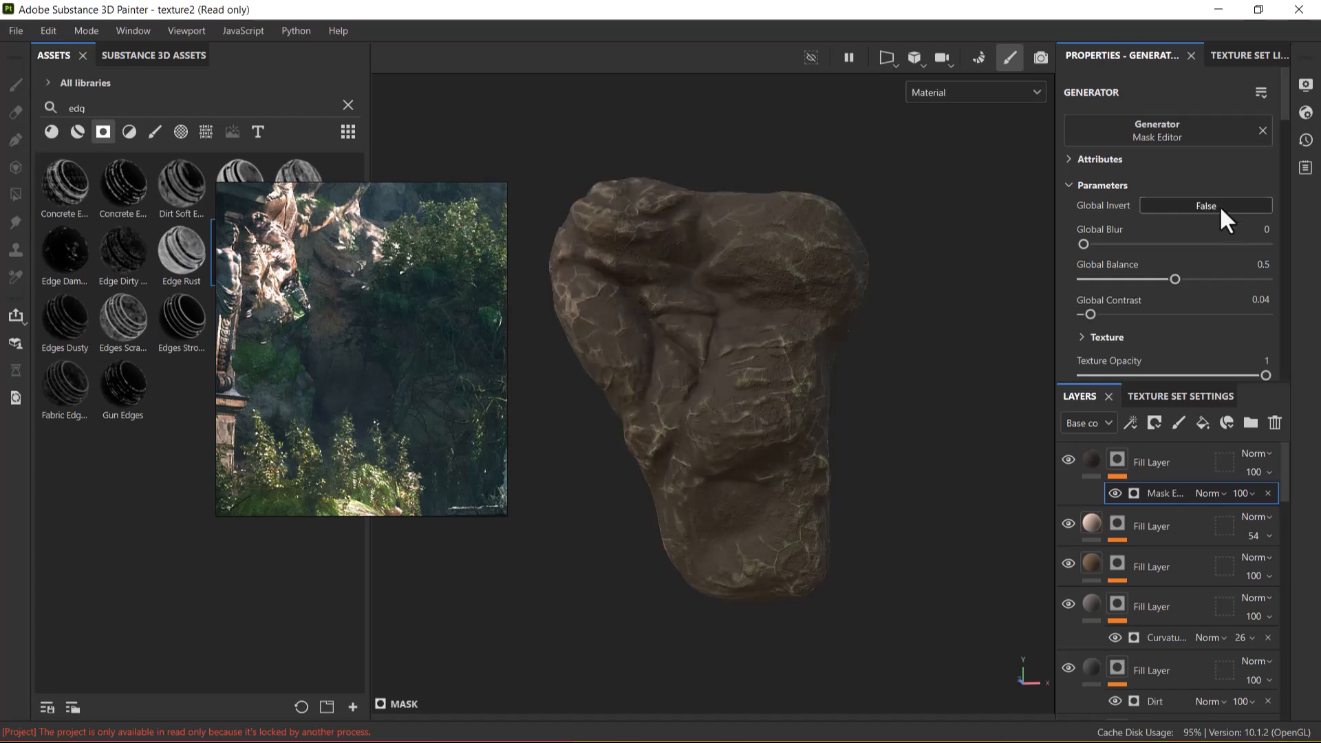
pyautogui.click(1220, 205)
pyautogui.moveTo(1176, 281); pyautogui.dragTo(1218, 280)
pyautogui.click(1187, 277)
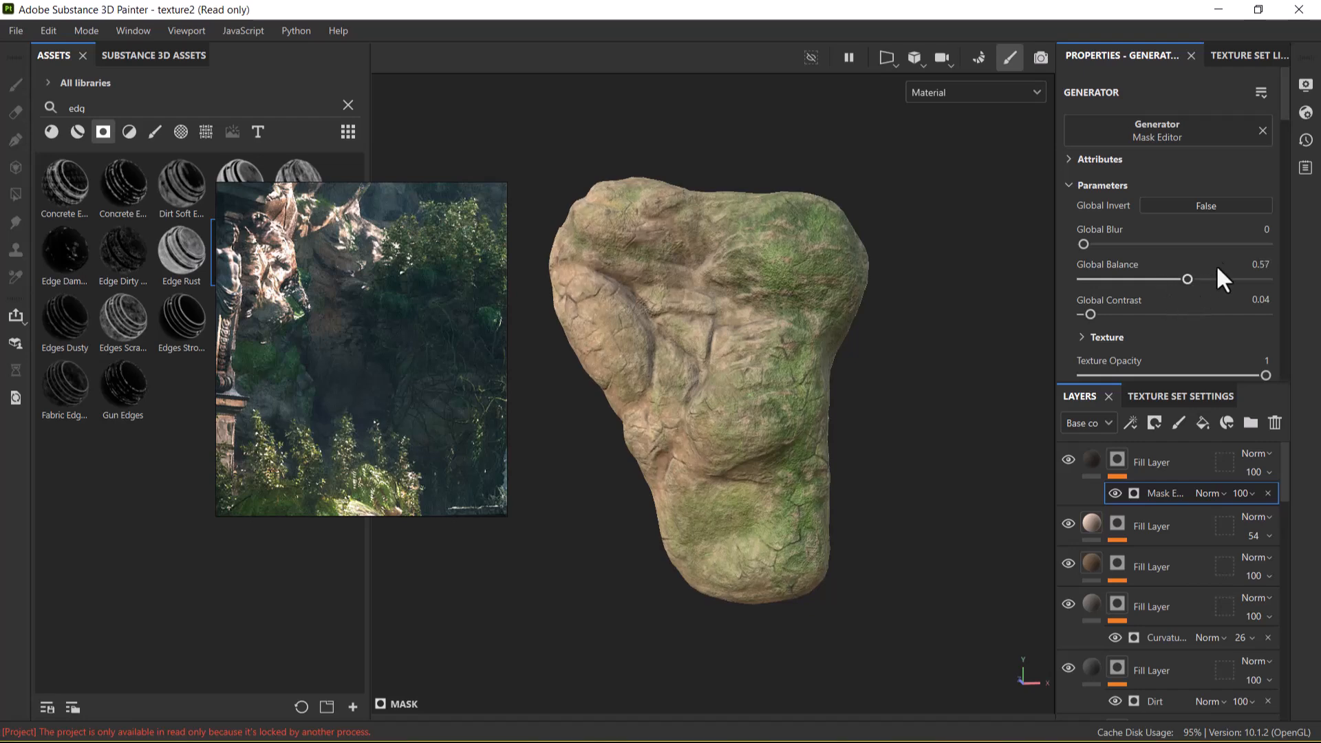
pyautogui.click(1215, 214)
pyautogui.click(1215, 214)
pyautogui.scroll(-1, 1176, 272)
pyautogui.moveTo(1090, 262); pyautogui.dragTo(1141, 263)
# Lower the crack mask's Texture Opacity and set Texture 2 Opacity to 0.51, Ambient Occlusion Opacity to 0.9 and Curvature Opacity to 0.52.
pyautogui.scroll(-2, 1187, 274)
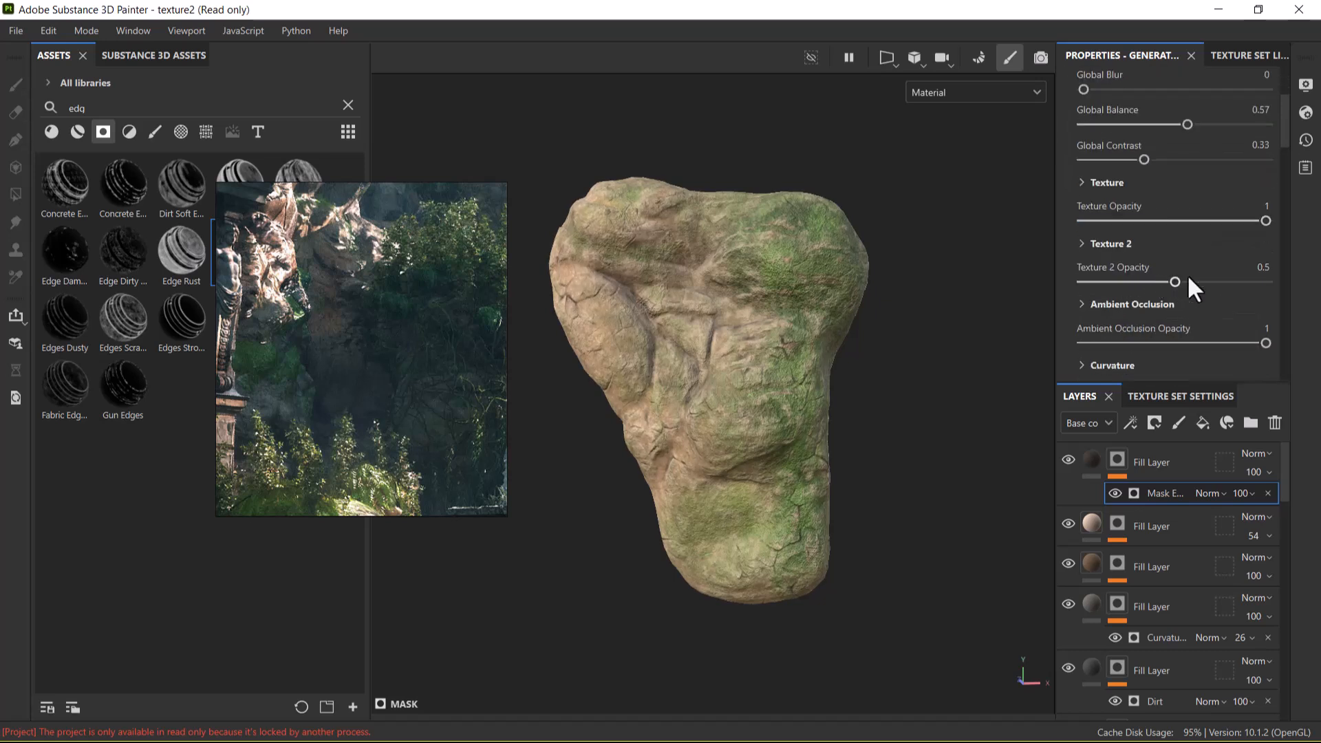
pyautogui.moveTo(1266, 221)
pyautogui.mouseDown()
pyautogui.moveTo(1194, 228)
pyautogui.moveTo(1259, 225)
pyautogui.moveTo(1213, 232)
pyautogui.moveTo(1232, 239)
pyautogui.moveTo(1160, 283)
pyautogui.moveTo(1176, 284)
pyautogui.mouseUp()
pyautogui.click(1233, 283)
pyautogui.moveTo(1270, 342)
pyautogui.mouseDown()
pyautogui.moveTo(1203, 343)
pyautogui.moveTo(1247, 342)
pyautogui.mouseUp()
pyautogui.scroll(-3, 1219, 287)
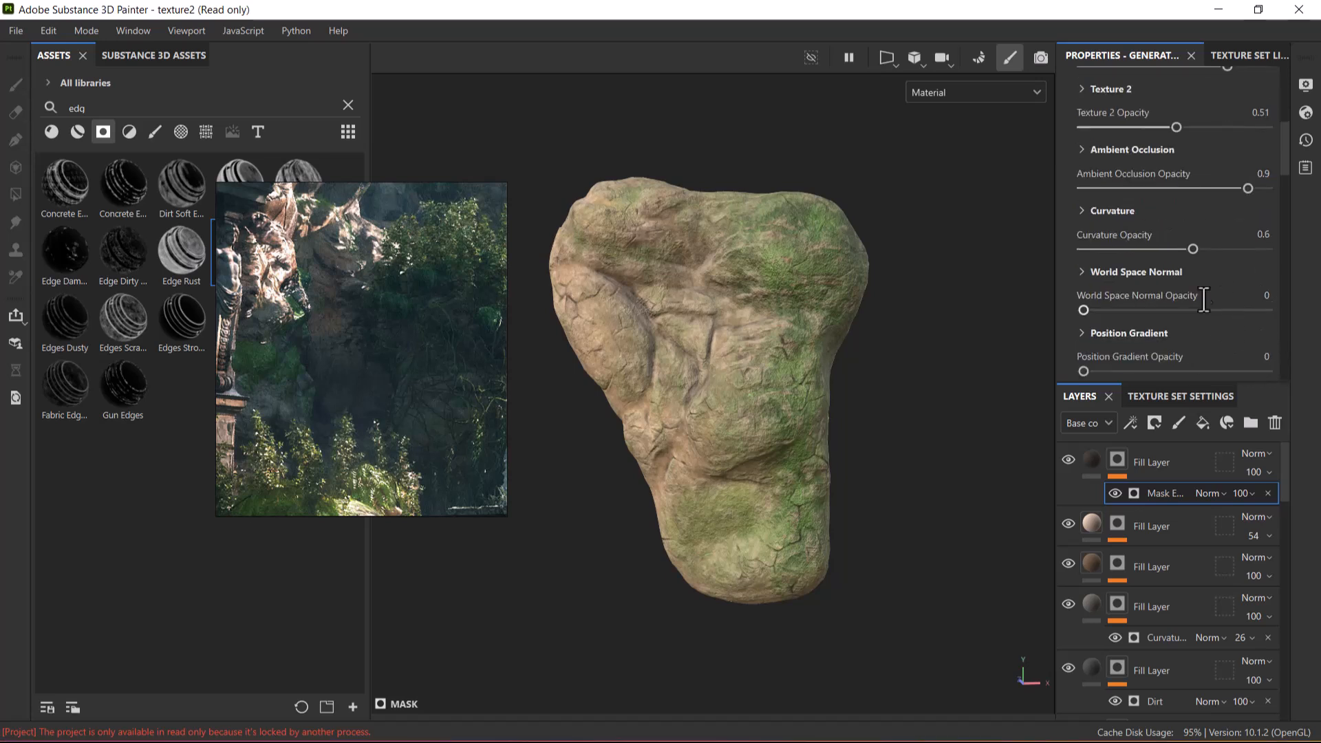
pyautogui.moveTo(1192, 249)
pyautogui.mouseDown()
pyautogui.moveTo(1144, 249)
pyautogui.moveTo(1180, 249)
pyautogui.mouseUp()
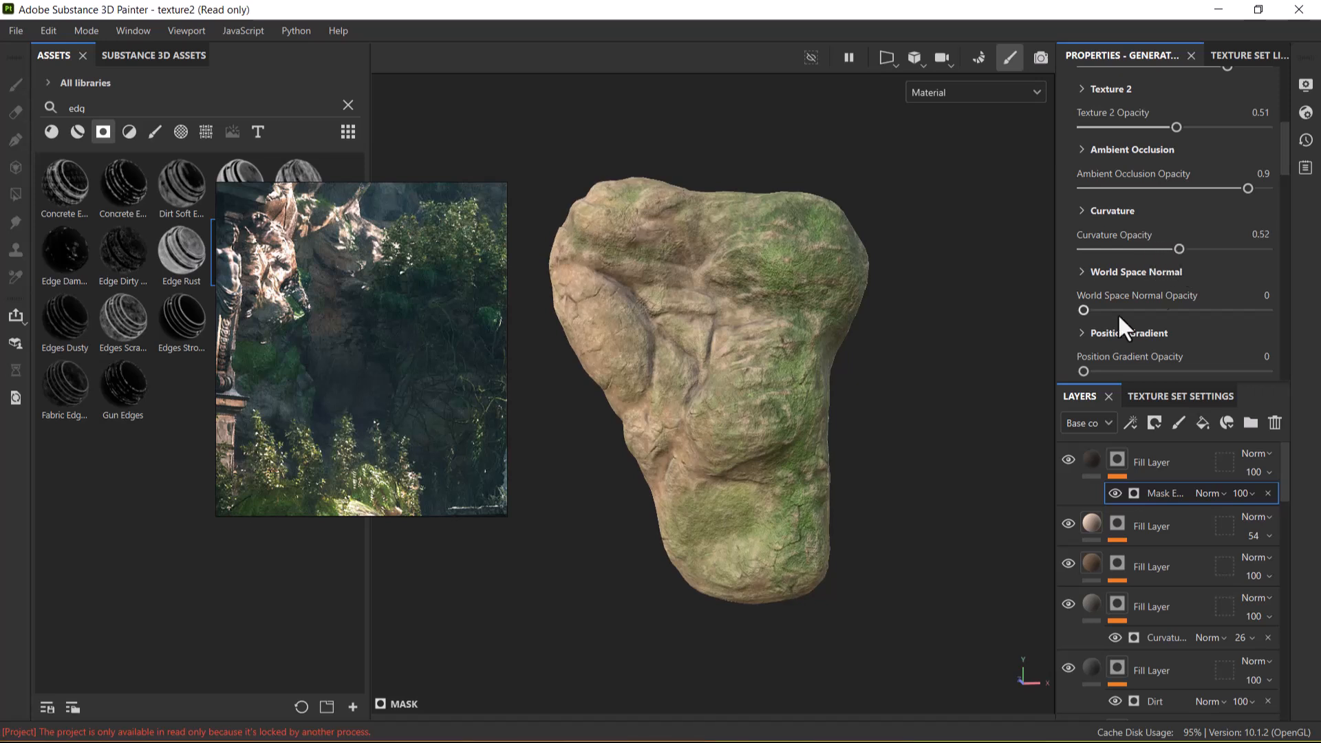
# Examine the adjusted cracks on the rock's mossy side up close and from a distance, moving the reference image clear of the rock.
pyautogui.keyDown('alt'); pyautogui.moveTo(934, 412); pyautogui.dragTo(891, 359); pyautogui.keyUp('alt')
pyautogui.keyDown('alt'); pyautogui.moveTo(890, 359); pyautogui.dragTo(856, 447, button='right'); pyautogui.keyUp('alt')
pyautogui.keyDown('alt'); pyautogui.moveTo(856, 447); pyautogui.dragTo(968, 374, button='middle'); pyautogui.keyUp('alt')
pyautogui.keyDown('alt'); pyautogui.moveTo(968, 374); pyautogui.dragTo(907, 372); pyautogui.keyUp('alt')
pyautogui.keyDown('alt'); pyautogui.moveTo(907, 372); pyautogui.dragTo(899, 446, button='right'); pyautogui.keyUp('alt')
pyautogui.keyDown('alt'); pyautogui.moveTo(900, 446); pyautogui.dragTo(845, 354, button='middle'); pyautogui.keyUp('alt')
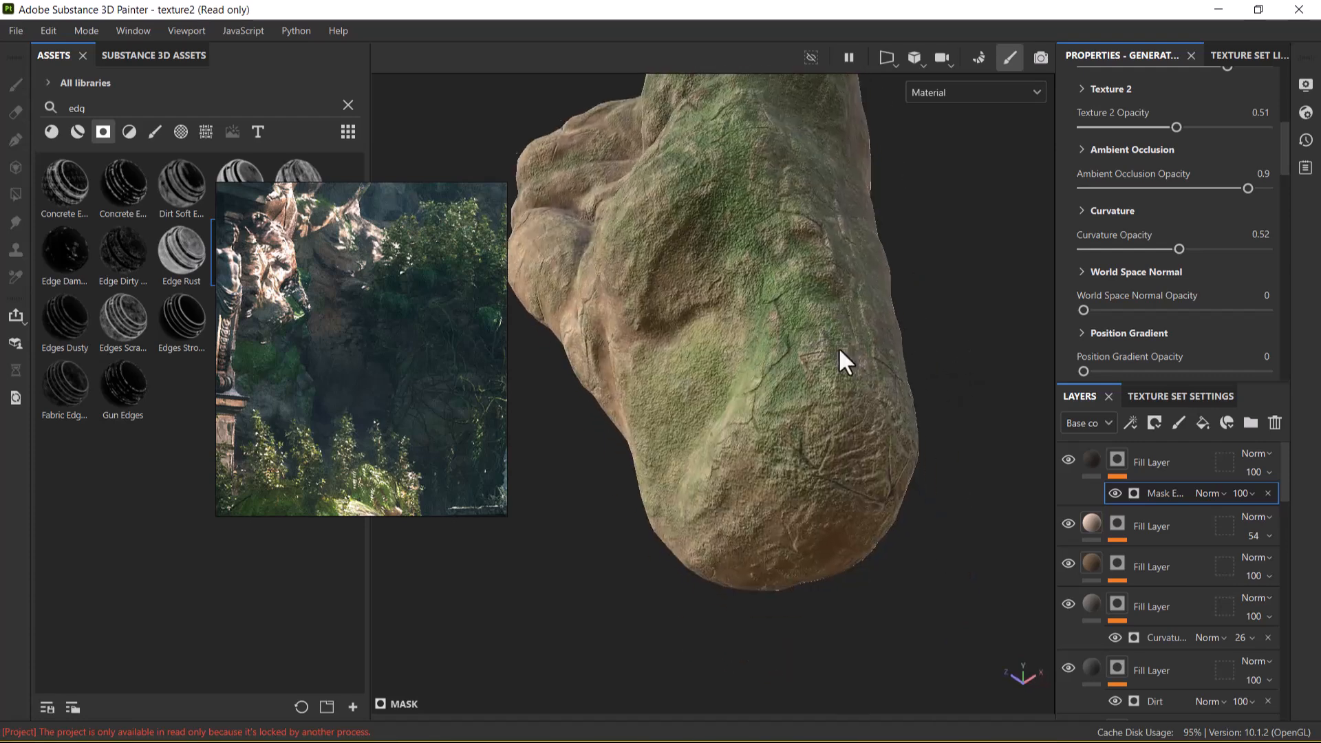
pyautogui.keyDown('alt'); pyautogui.moveTo(845, 354); pyautogui.dragTo(847, 446, button='right'); pyautogui.keyUp('alt')
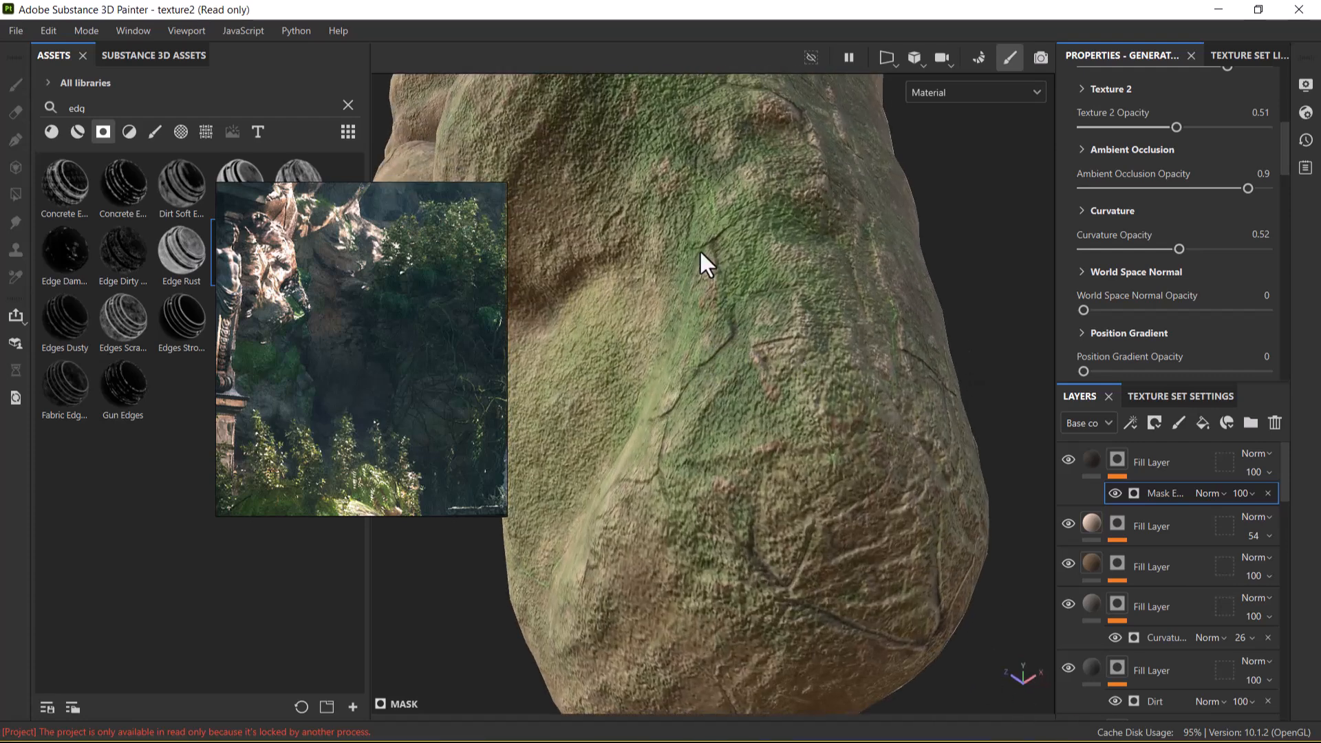
pyautogui.keyDown('alt'); pyautogui.moveTo(803, 546); pyautogui.dragTo(752, 221, button='right'); pyautogui.keyUp('alt')
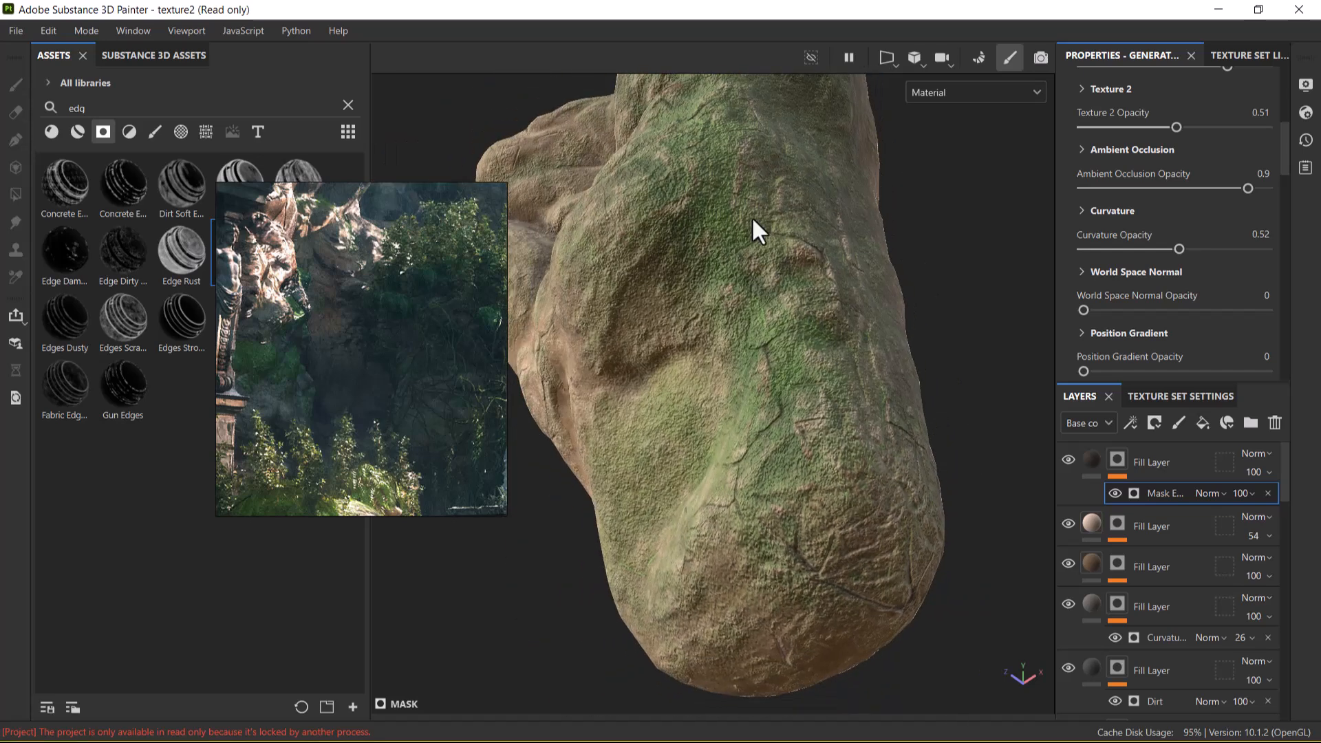
pyautogui.keyDown('alt'); pyautogui.moveTo(752, 221); pyautogui.dragTo(816, 206); pyautogui.keyUp('alt')
pyautogui.keyDown('alt'); pyautogui.moveTo(815, 207); pyautogui.dragTo(687, 71, button='right'); pyautogui.keyUp('alt')
pyautogui.keyDown('alt'); pyautogui.moveTo(822, 241); pyautogui.dragTo(873, 375, button='middle'); pyautogui.keyUp('alt')
pyautogui.keyDown('alt'); pyautogui.moveTo(874, 375); pyautogui.dragTo(814, 238, button='right'); pyautogui.keyUp('alt')
pyautogui.keyDown('alt'); pyautogui.moveTo(814, 239); pyautogui.dragTo(853, 314); pyautogui.keyUp('alt')
pyautogui.keyDown('alt'); pyautogui.moveTo(854, 313); pyautogui.dragTo(788, 253, button='right'); pyautogui.keyUp('alt')
pyautogui.keyDown('alt'); pyautogui.moveTo(788, 253); pyautogui.dragTo(826, 345, button='middle'); pyautogui.keyUp('alt')
pyautogui.keyDown('alt'); pyautogui.moveTo(826, 345); pyautogui.dragTo(841, 383, button='right'); pyautogui.keyUp('alt')
pyautogui.keyDown('alt'); pyautogui.moveTo(841, 384); pyautogui.dragTo(907, 369); pyautogui.keyUp('alt')
pyautogui.keyDown('alt'); pyautogui.moveTo(907, 370); pyautogui.dragTo(896, 396, button='middle'); pyautogui.keyUp('alt')
pyautogui.keyDown('alt'); pyautogui.moveTo(897, 396); pyautogui.dragTo(848, 391, button='right'); pyautogui.keyUp('alt')
pyautogui.moveTo(371, 193); pyautogui.dragTo(398, 375)
pyautogui.keyDown('alt'); pyautogui.moveTo(877, 341); pyautogui.dragTo(855, 316, button='right'); pyautogui.keyUp('alt')
pyautogui.keyDown('alt'); pyautogui.moveTo(907, 372); pyautogui.dragTo(892, 368, button='middle'); pyautogui.keyUp('alt')
pyautogui.keyDown('alt'); pyautogui.moveTo(891, 369); pyautogui.dragTo(866, 358); pyautogui.keyUp('alt')
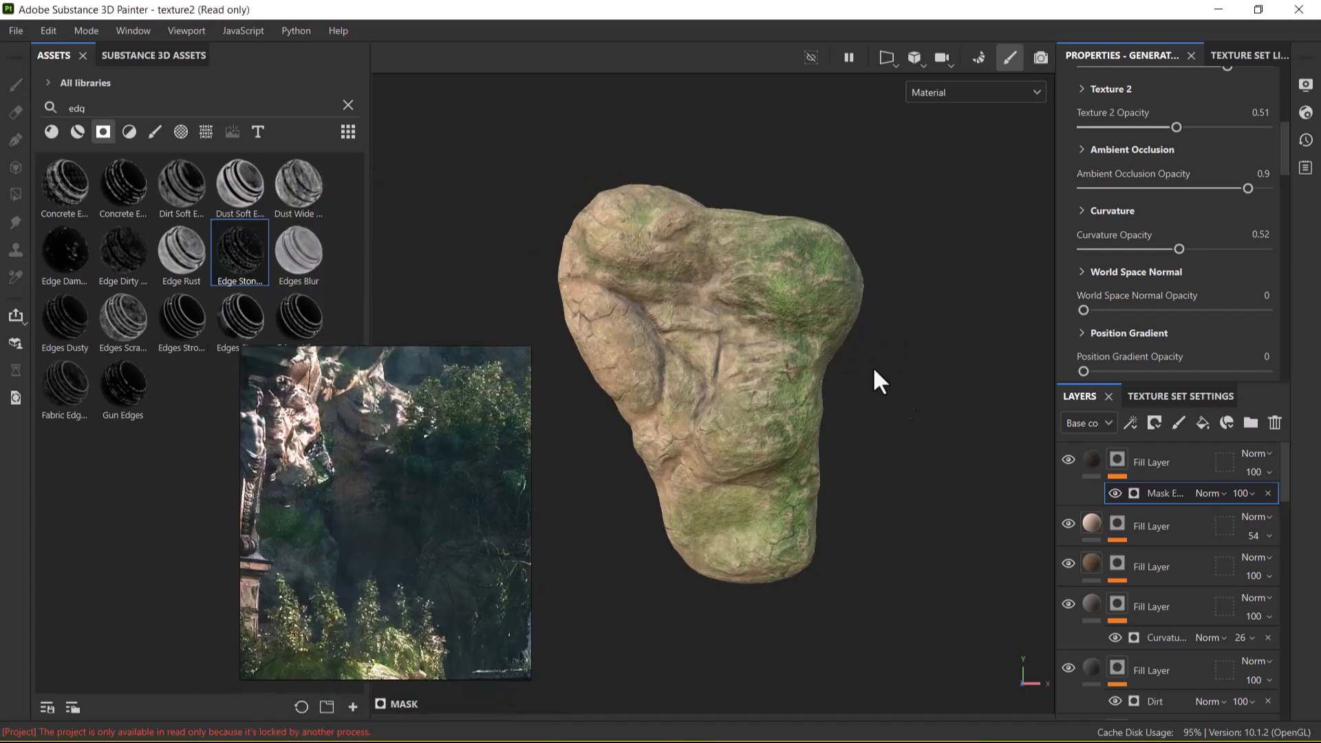
# Hide and show the dark crack layer repeatedly to judge its effect on the whole rock.
pyautogui.click(1068, 460)
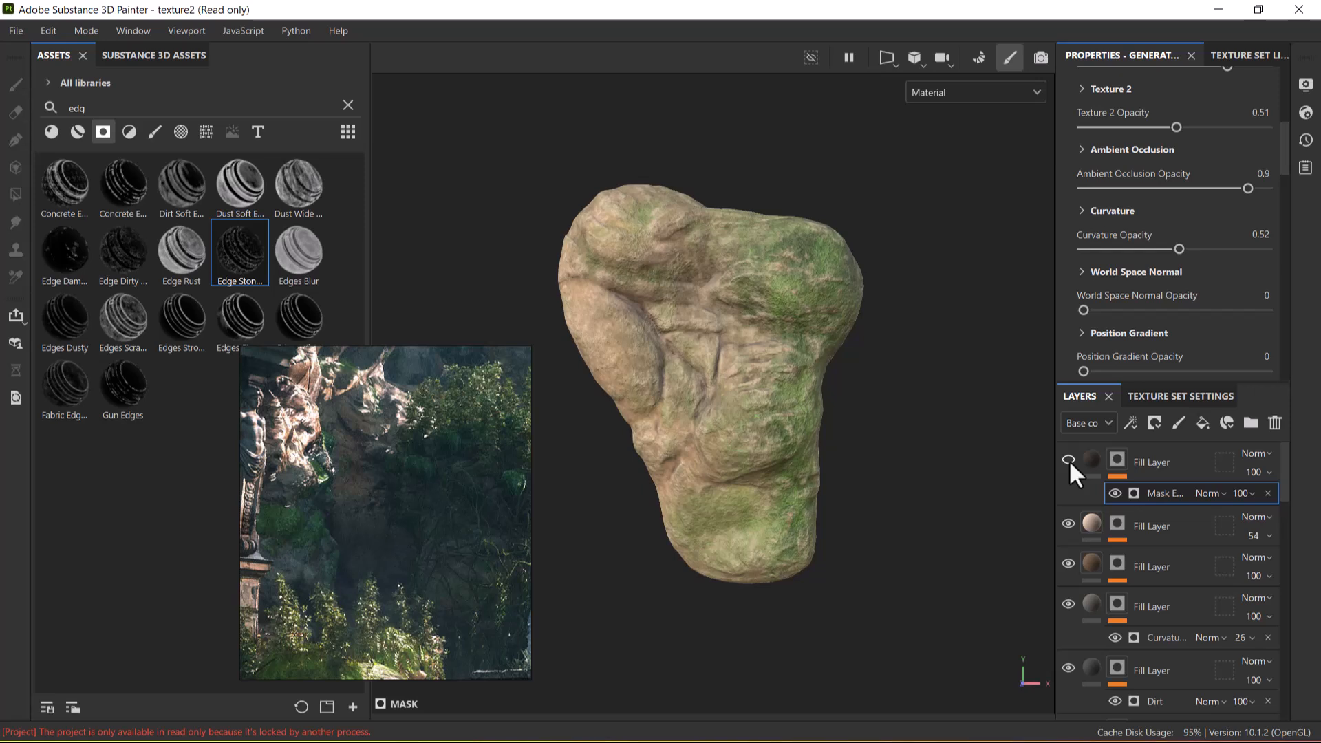
pyautogui.click(1068, 460)
pyautogui.click(1068, 459)
pyautogui.click(1067, 459)
pyautogui.click(1068, 459)
pyautogui.keyDown('alt'); pyautogui.moveTo(896, 485); pyautogui.dragTo(873, 443, button='right'); pyautogui.keyUp('alt')
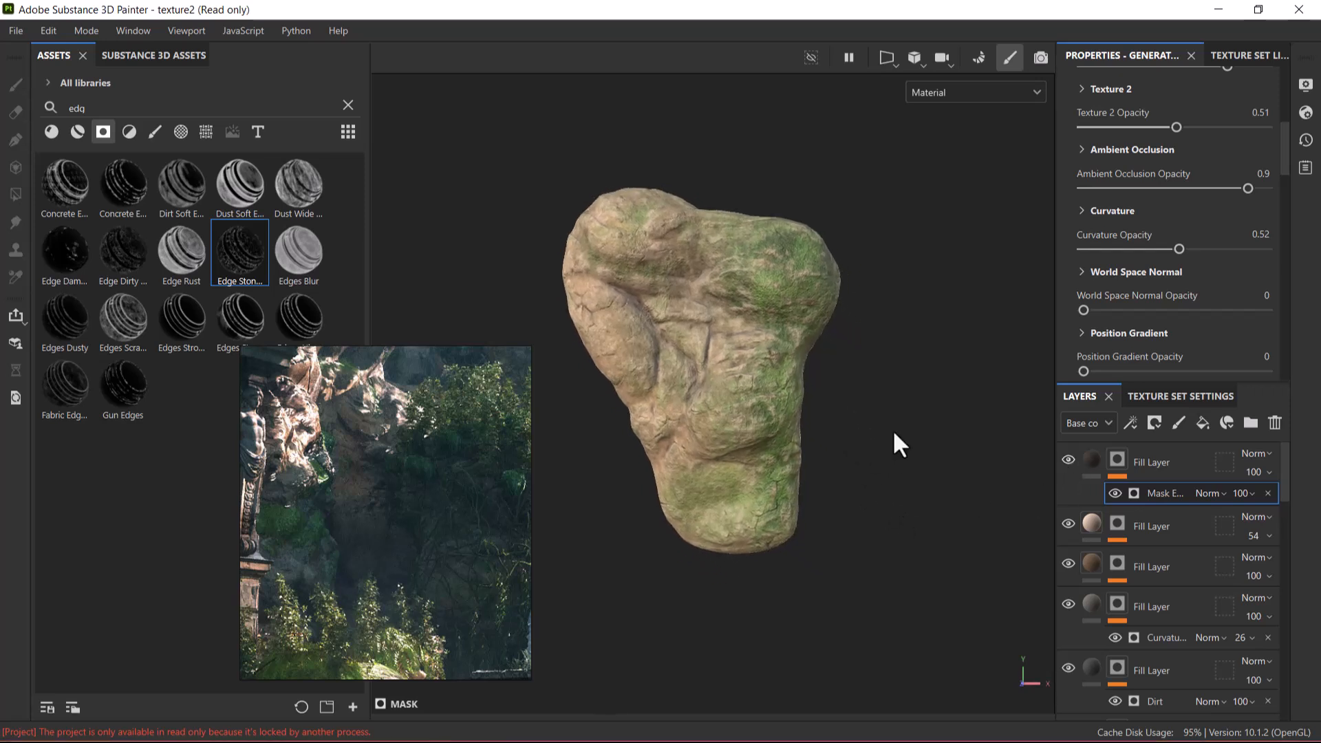
pyautogui.keyDown('alt'); pyautogui.moveTo(918, 463); pyautogui.dragTo(889, 459); pyautogui.keyUp('alt')
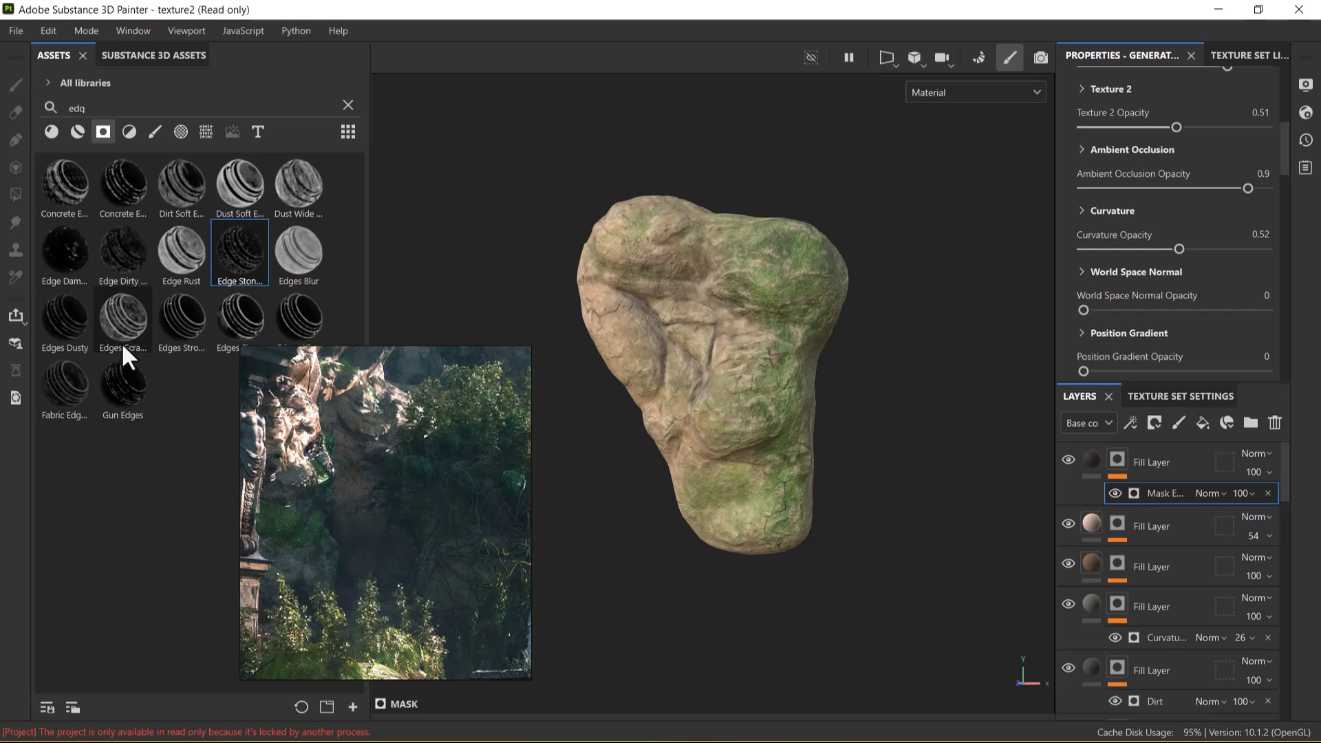
# Clear the asset search and preview the Concrete Edges 2 and Concrete Edges smart masks.
pyautogui.click(347, 104)
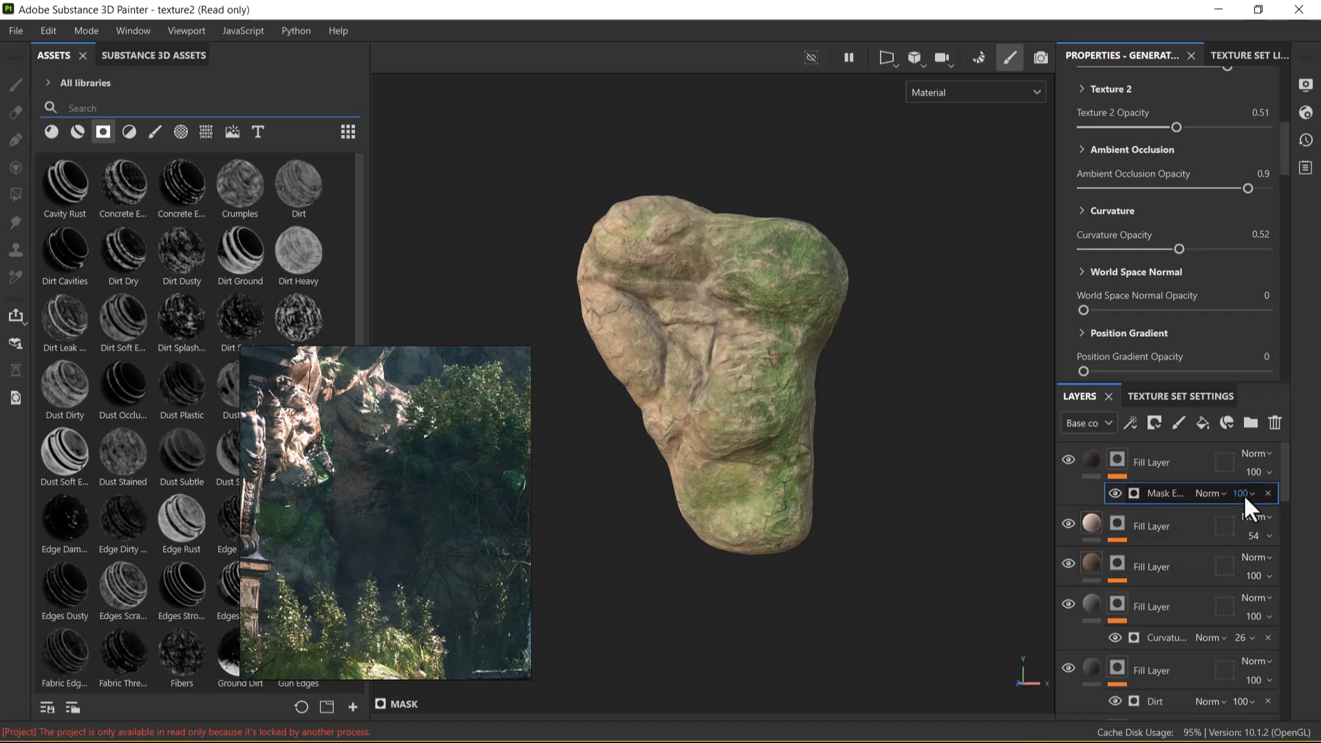
pyautogui.scroll(5, 819, 340)
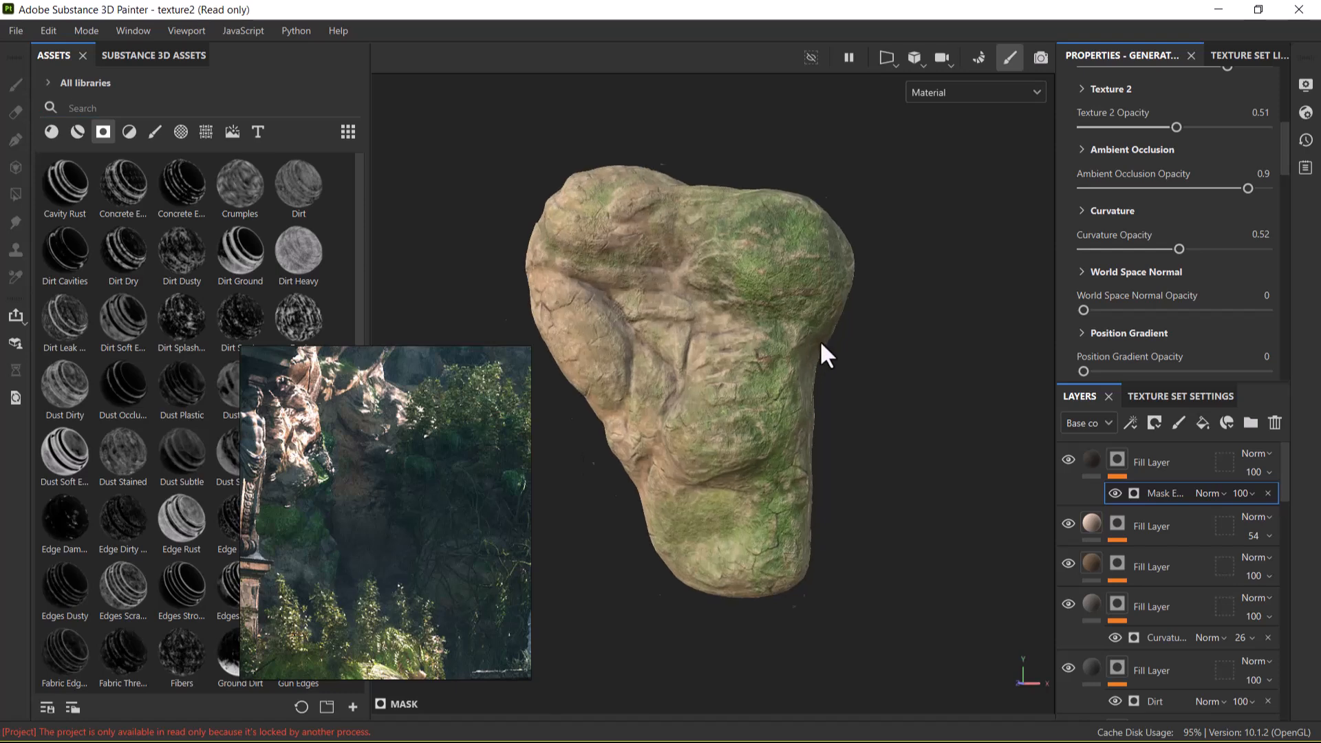
pyautogui.keyDown('alt'); pyautogui.moveTo(784, 368); pyautogui.dragTo(911, 355, button='middle'); pyautogui.keyUp('alt')
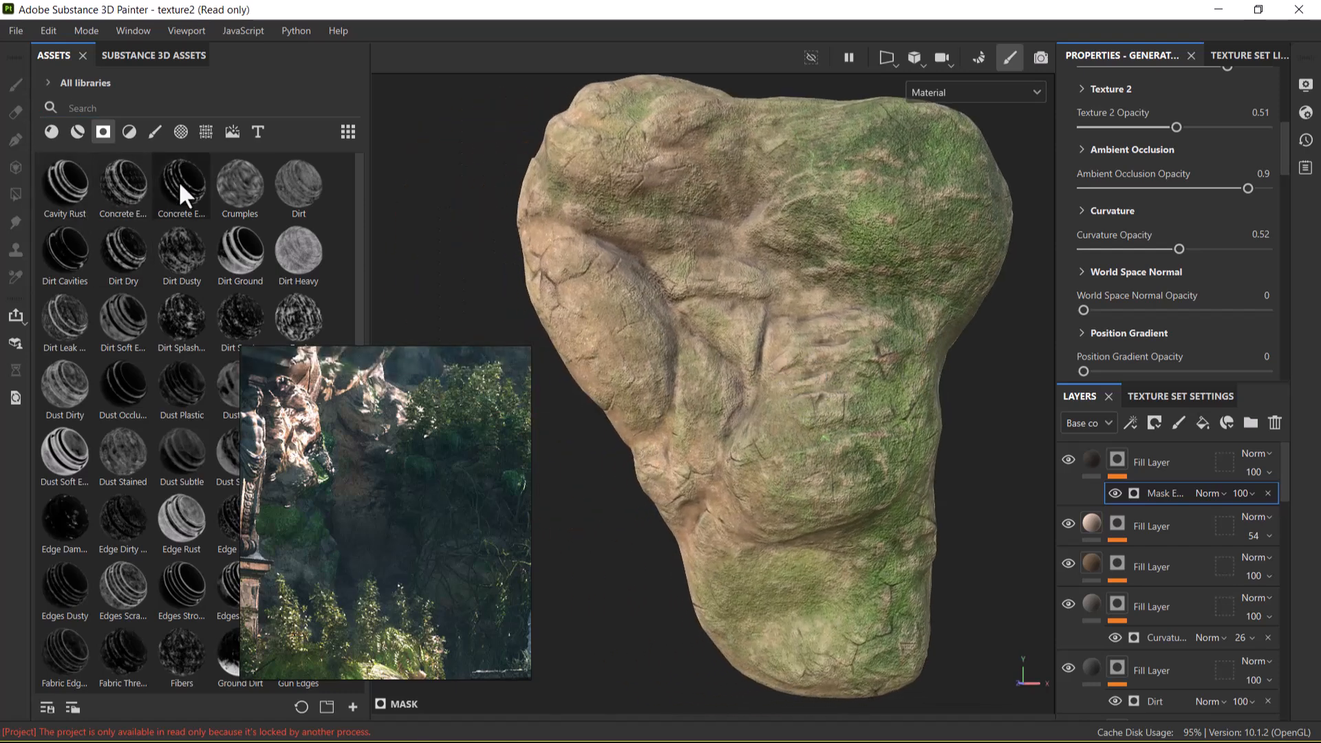
pyautogui.moveTo(180, 184)
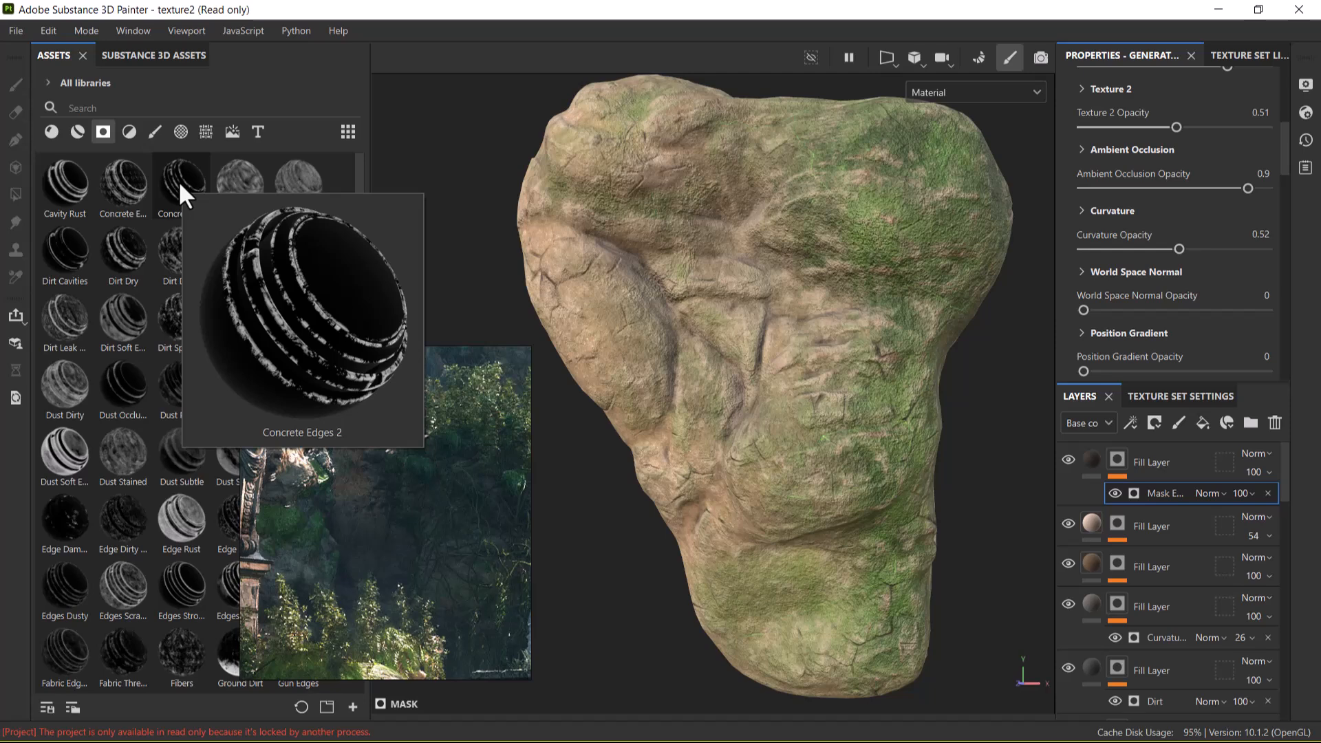
pyautogui.moveTo(119, 186)
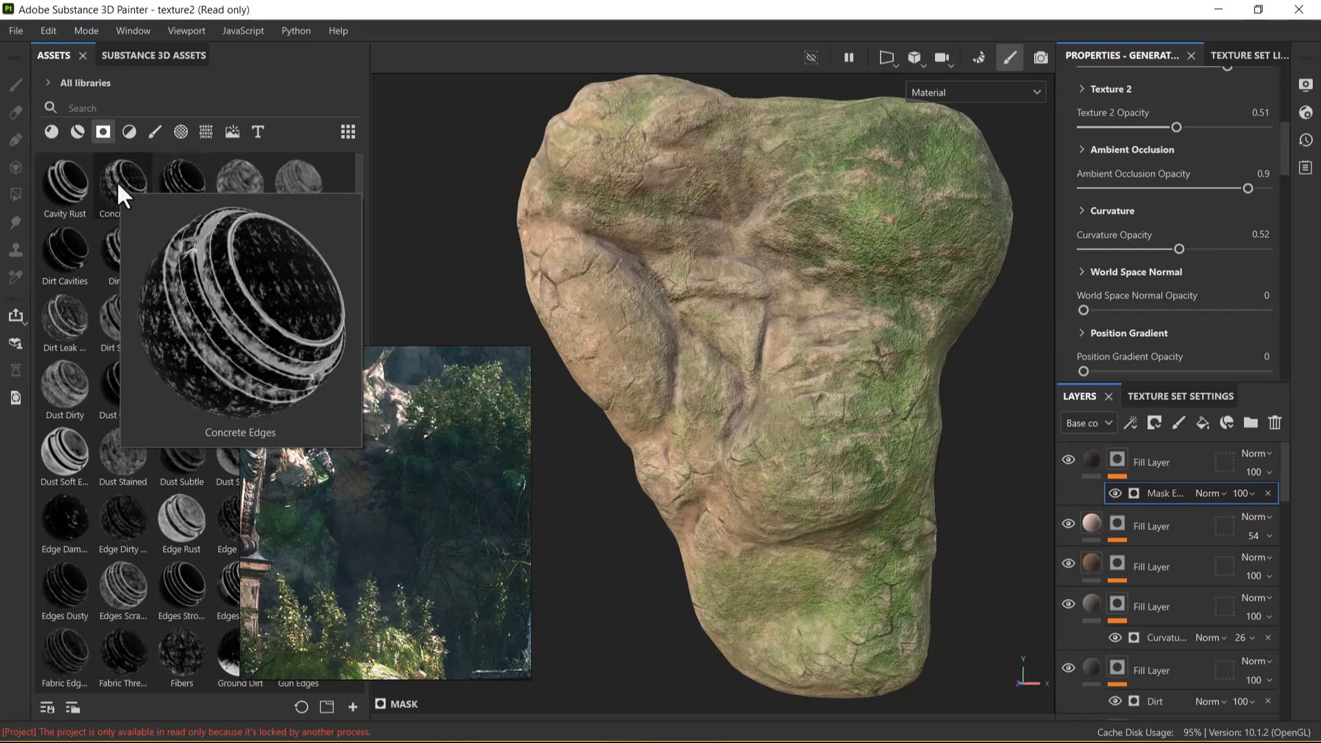
# Try the Concrete Edges smart mask on the rock as a new top fill layer and undo it.
pyautogui.moveTo(117, 174); pyautogui.dragTo(1191, 444)
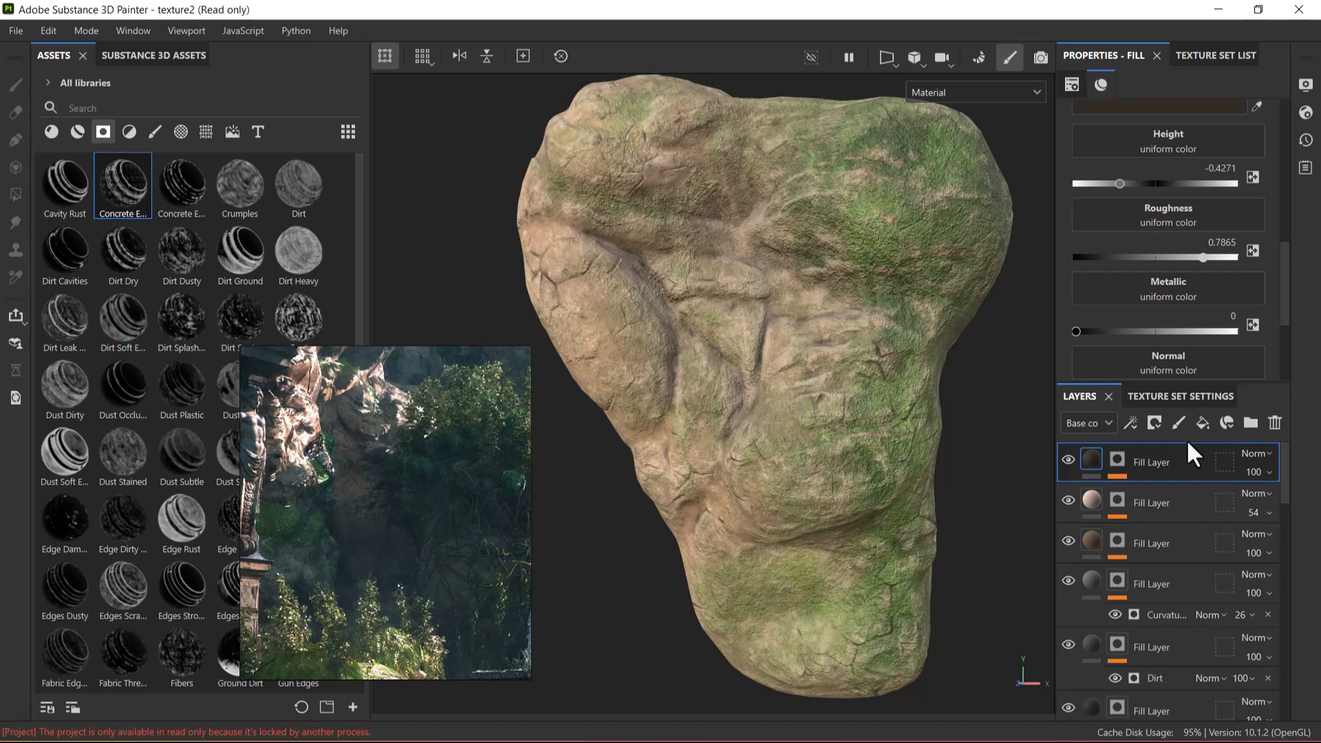
pyautogui.keyDown('alt'); pyautogui.moveTo(1034, 445); pyautogui.dragTo(976, 495); pyautogui.keyUp('alt')
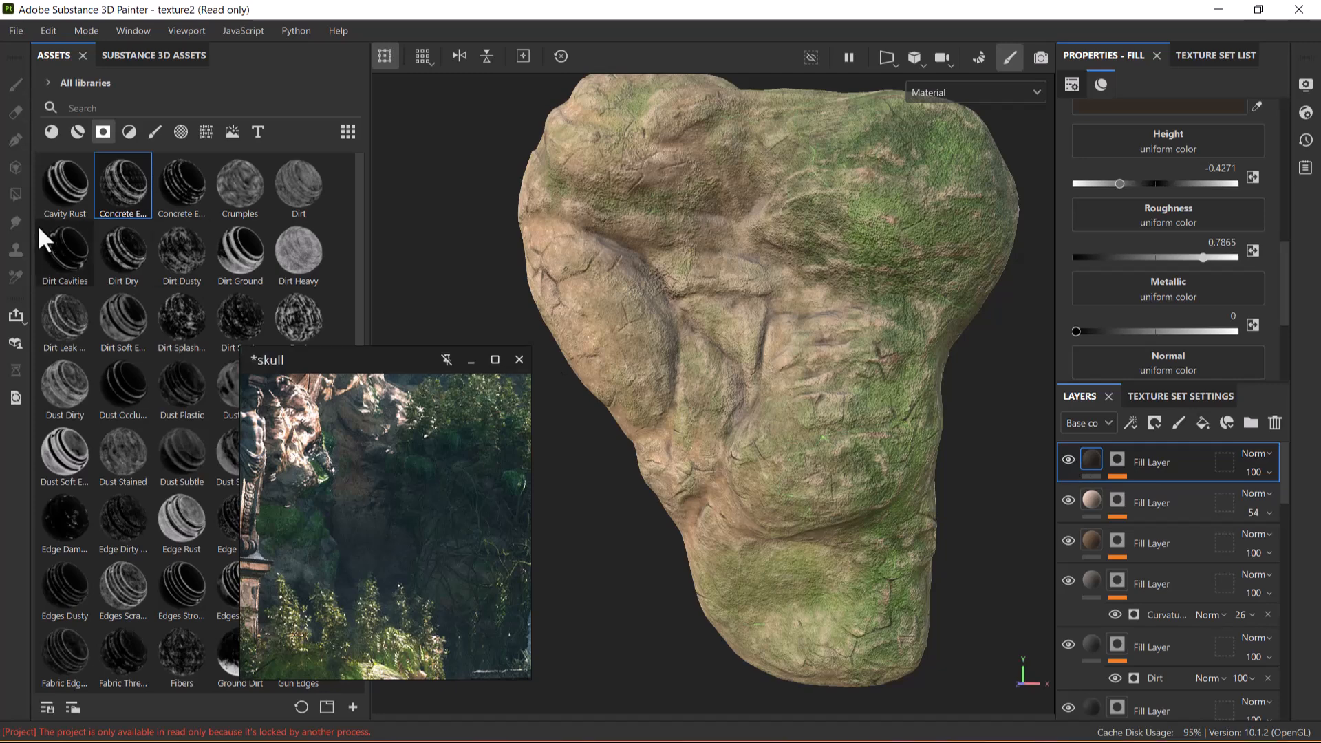
pyautogui.moveTo(89, 183); pyautogui.dragTo(683, 226)
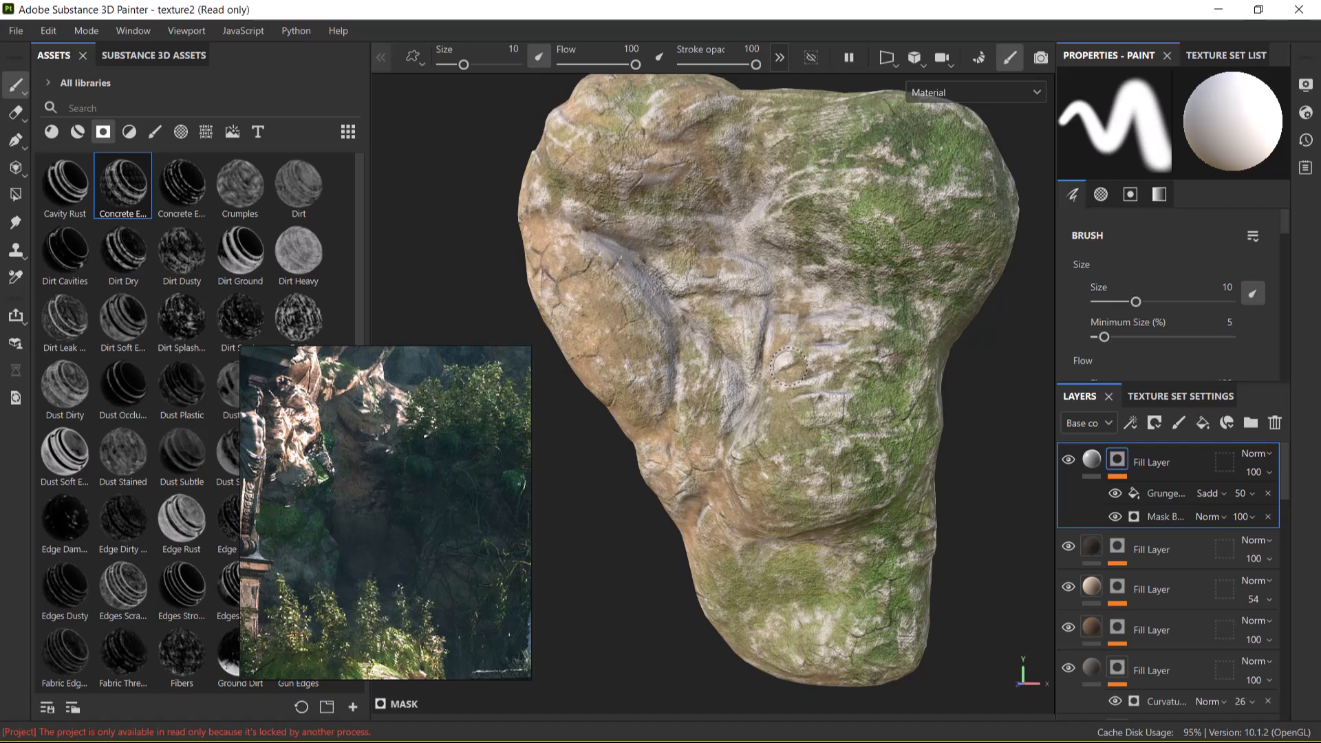
pyautogui.hotkey('ctrl', 'z')
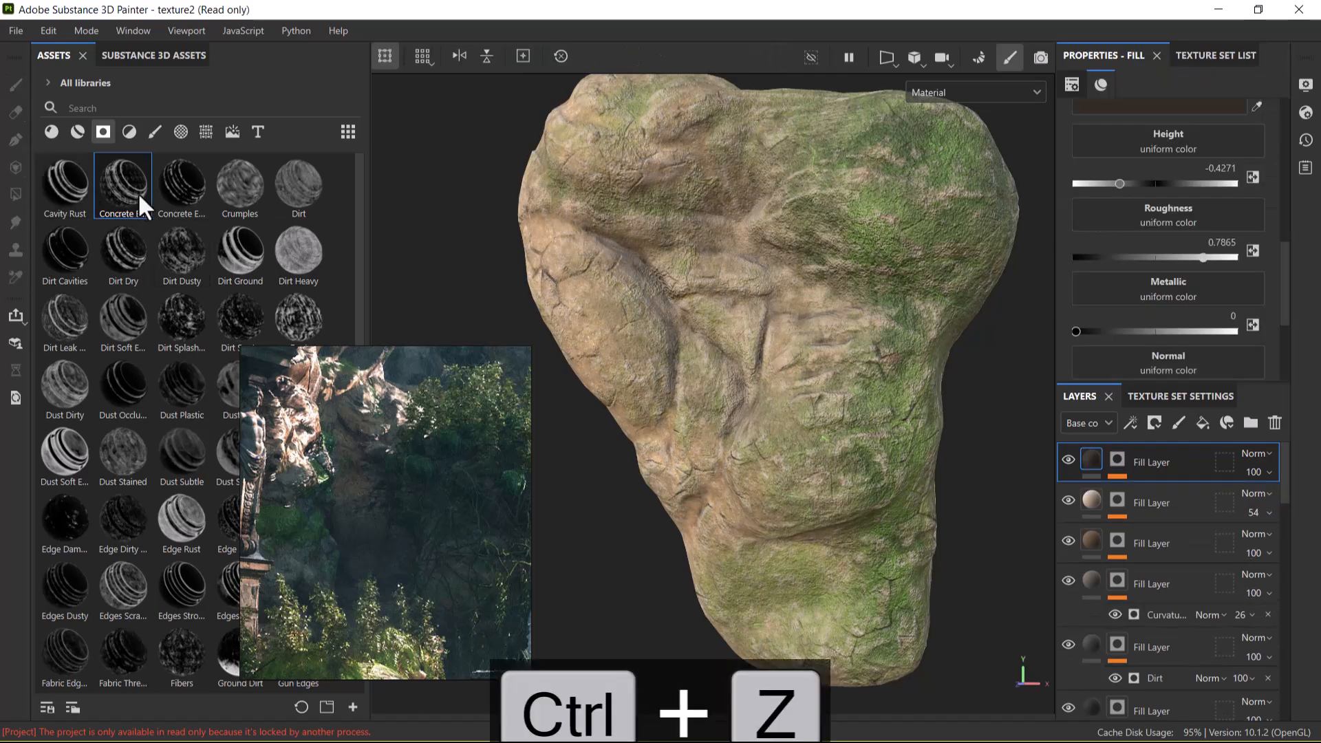
# Apply the second Concrete Edges smart mask to the rock as a new top fill layer with roughness about 0.76.
pyautogui.moveTo(178, 196); pyautogui.dragTo(729, 317)
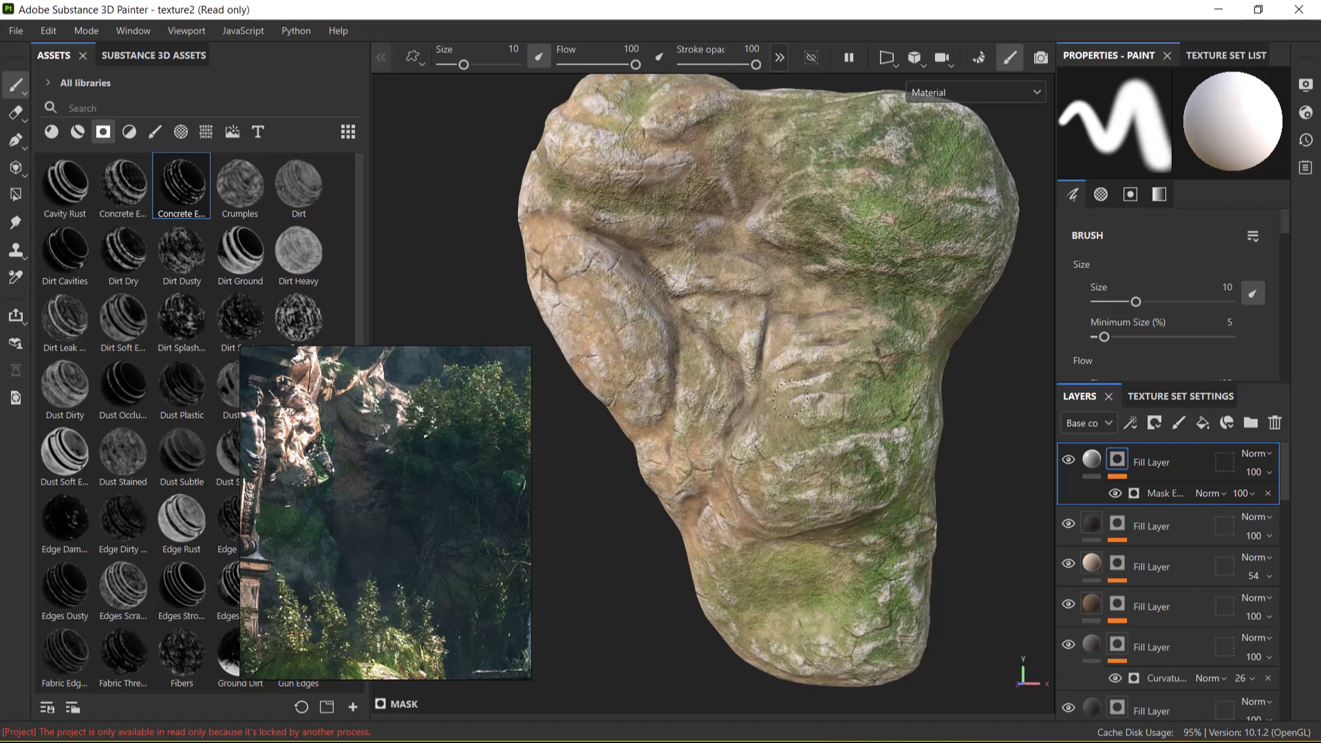
pyautogui.hotkey('ctrl', 'z')
pyautogui.click(1094, 458)
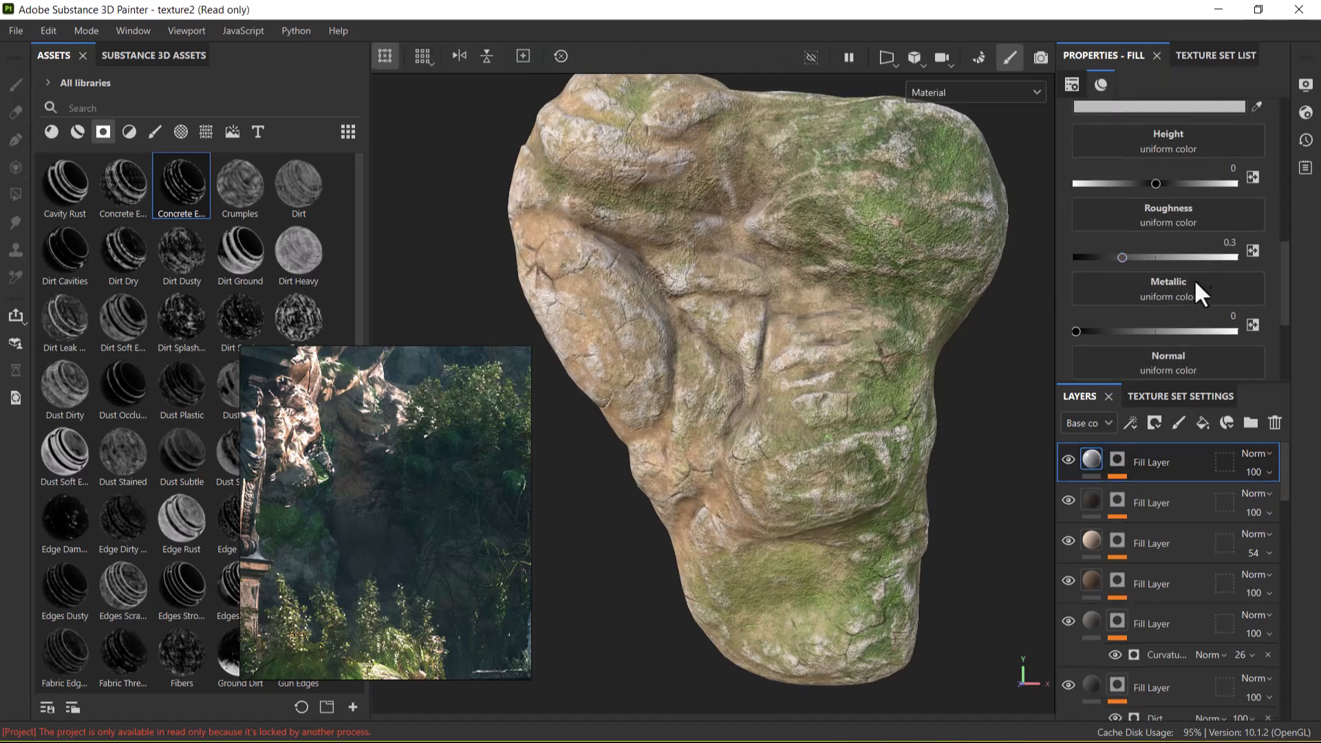
pyautogui.moveTo(1122, 257); pyautogui.dragTo(1199, 257)
pyautogui.scroll(-2, 1200, 290)
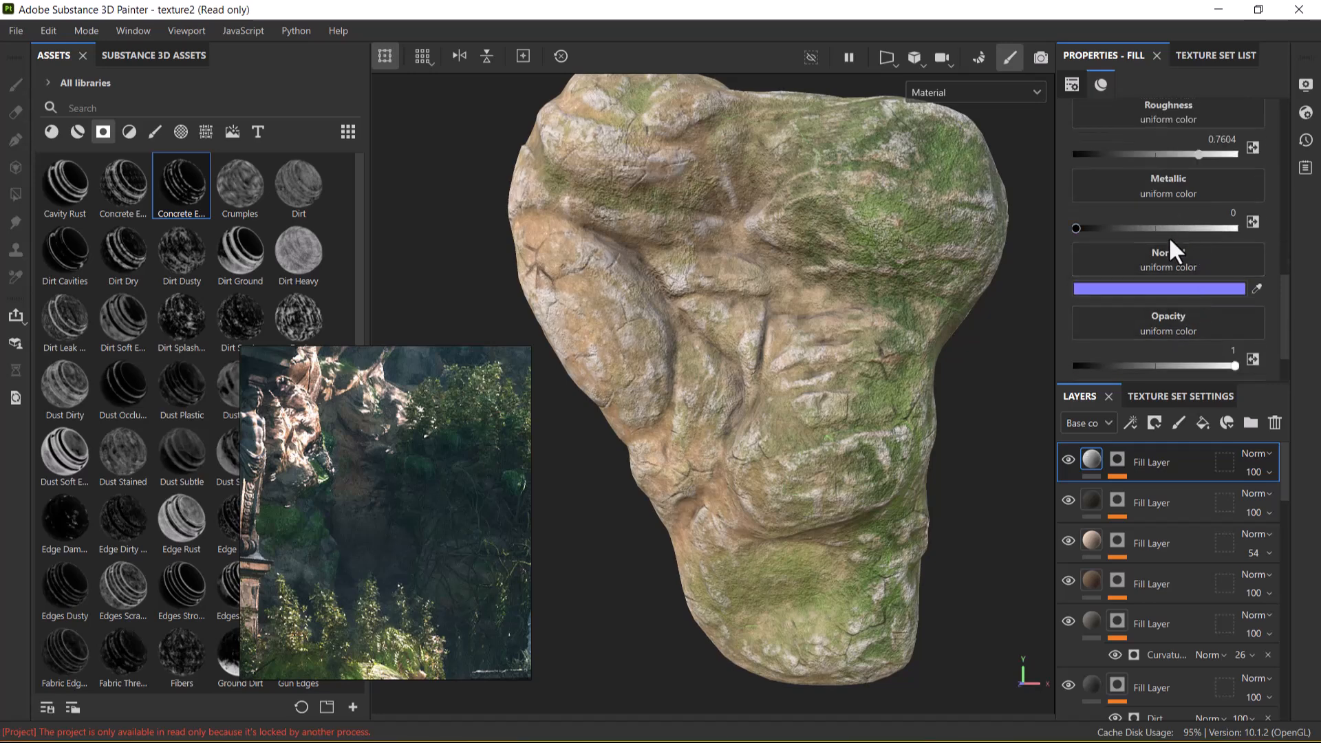
# Set the new top fill layer's height to about -0.16, judging the relief close up on the rock.
pyautogui.scroll(5, 1183, 241)
pyautogui.moveTo(1156, 286); pyautogui.dragTo(1140, 287)
pyautogui.keyDown('alt'); pyautogui.moveTo(748, 304); pyautogui.dragTo(733, 385, button='right'); pyautogui.keyUp('alt')
pyautogui.keyDown('alt'); pyautogui.moveTo(796, 345); pyautogui.dragTo(820, 386); pyautogui.keyUp('alt')
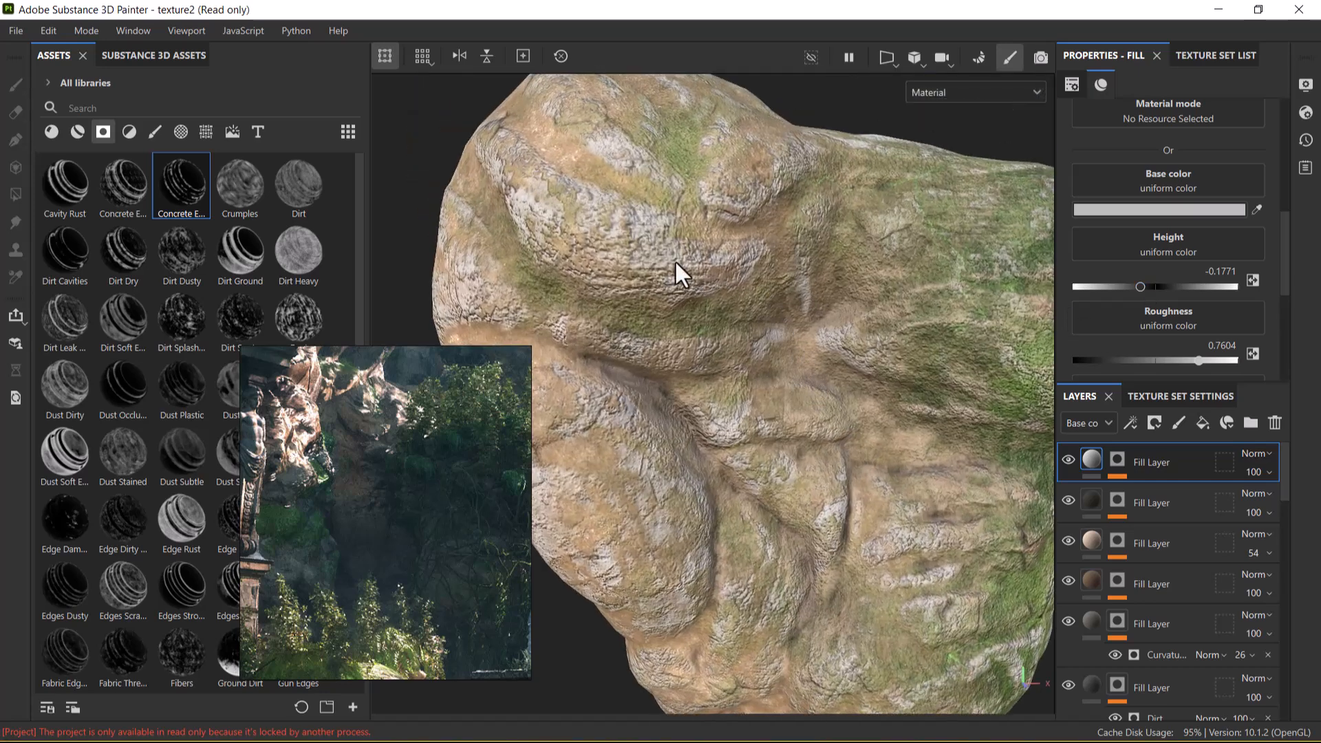
pyautogui.keyDown('alt'); pyautogui.moveTo(679, 274); pyautogui.dragTo(864, 307); pyautogui.keyUp('alt')
pyautogui.moveTo(1136, 286); pyautogui.dragTo(1140, 286)
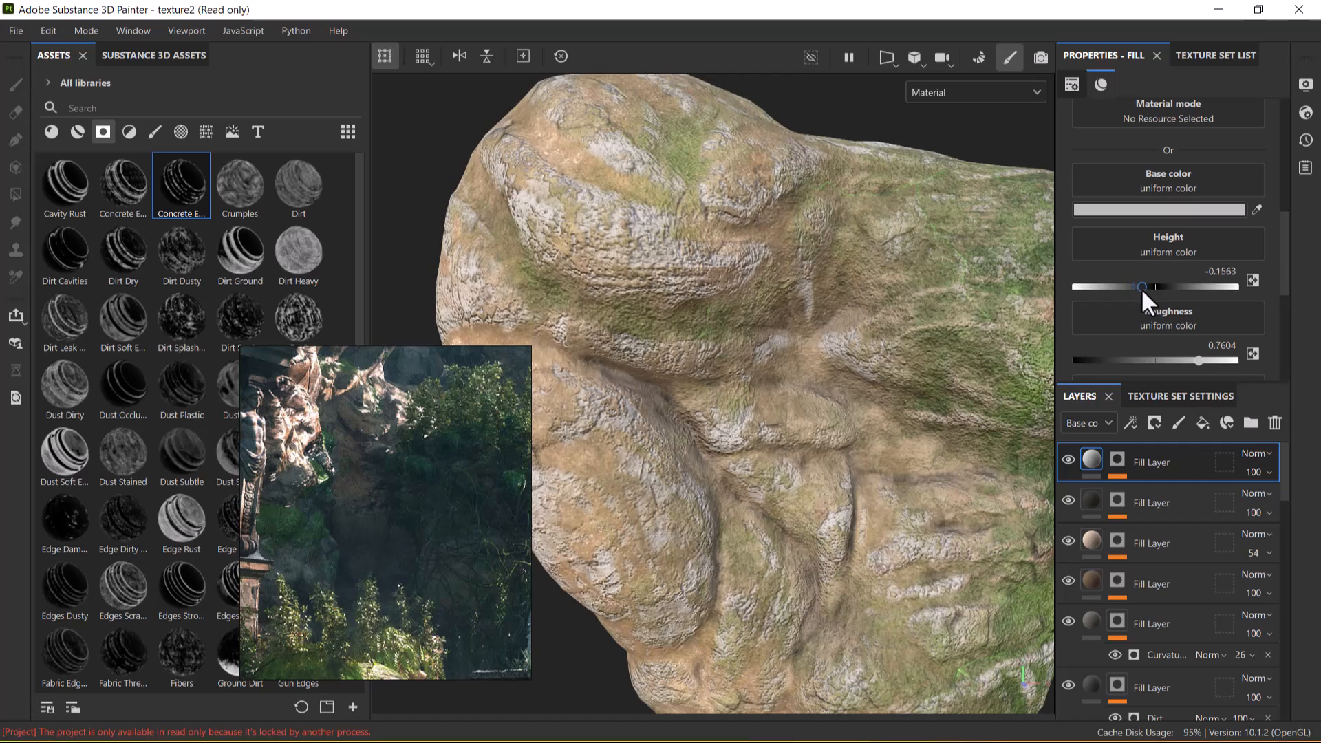
# Sample a tan base color for the top fill layer from the rock and darken it to hex 73624B.
pyautogui.click(1257, 209)
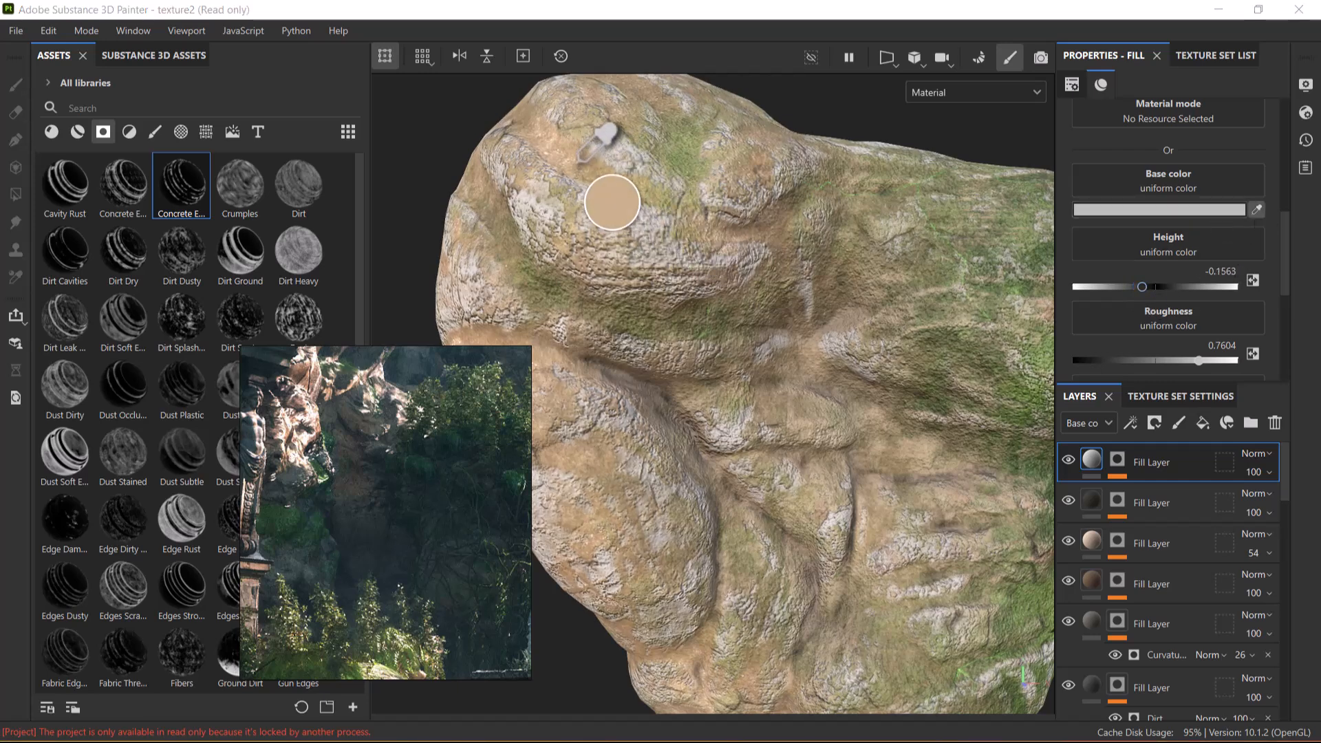
pyautogui.click(610, 206)
pyautogui.click(1200, 211)
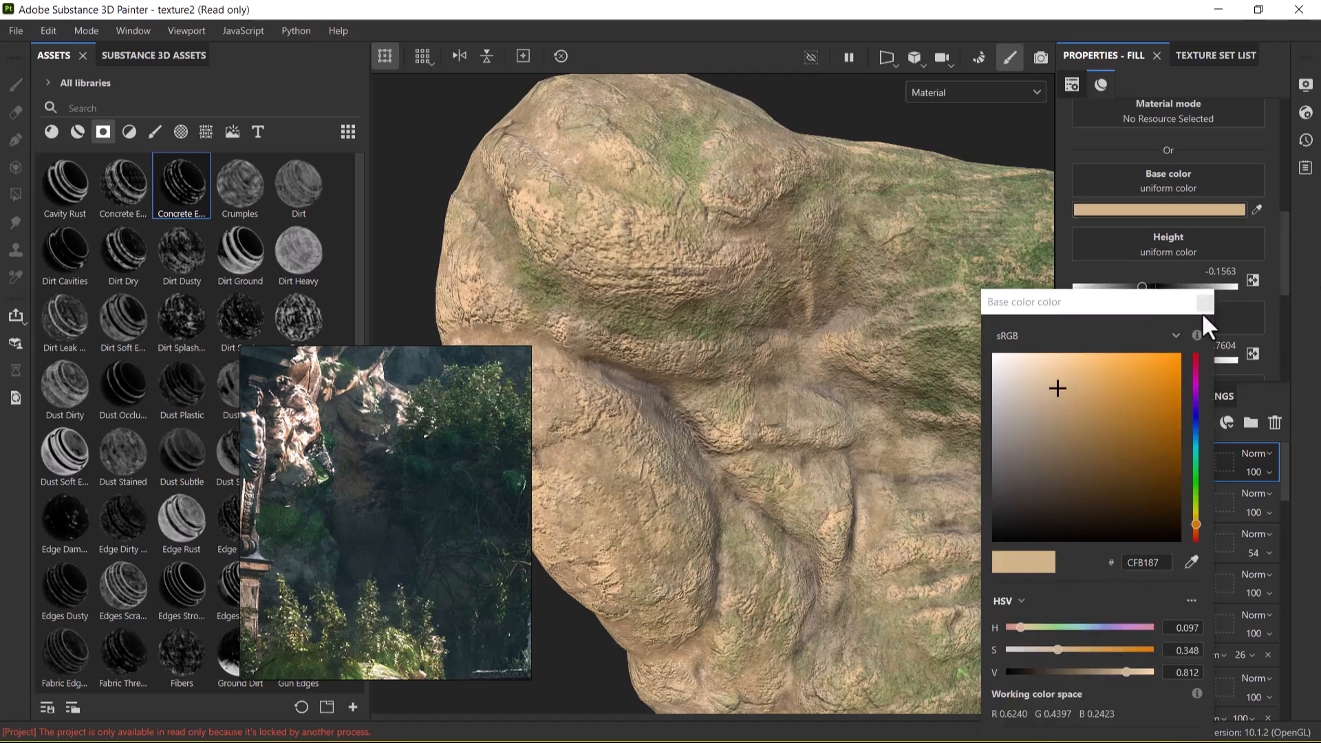
pyautogui.moveTo(1126, 672); pyautogui.dragTo(1072, 672)
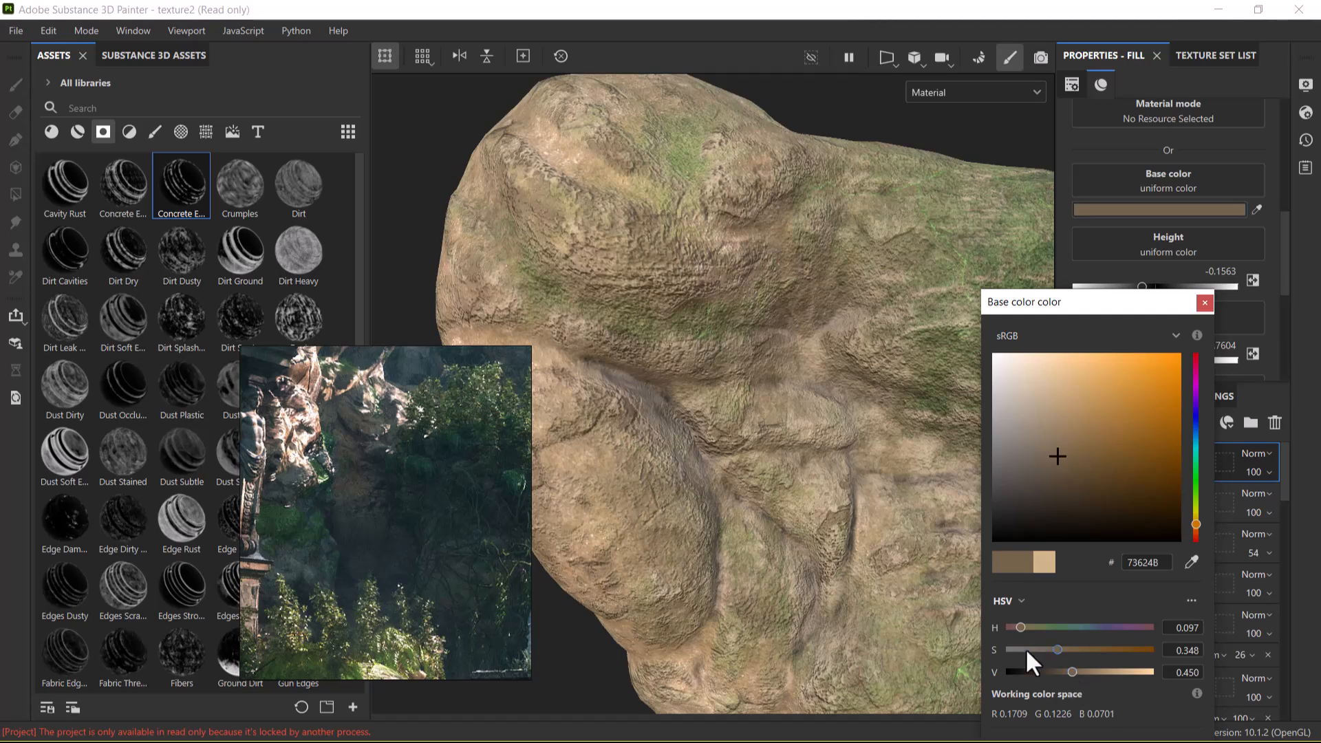
pyautogui.scroll(-4, 798, 440)
pyautogui.keyDown('alt'); pyautogui.moveTo(724, 365); pyautogui.dragTo(695, 360, button='middle'); pyautogui.keyUp('alt')
pyautogui.keyDown('alt'); pyautogui.moveTo(695, 360); pyautogui.dragTo(730, 409); pyautogui.keyUp('alt')
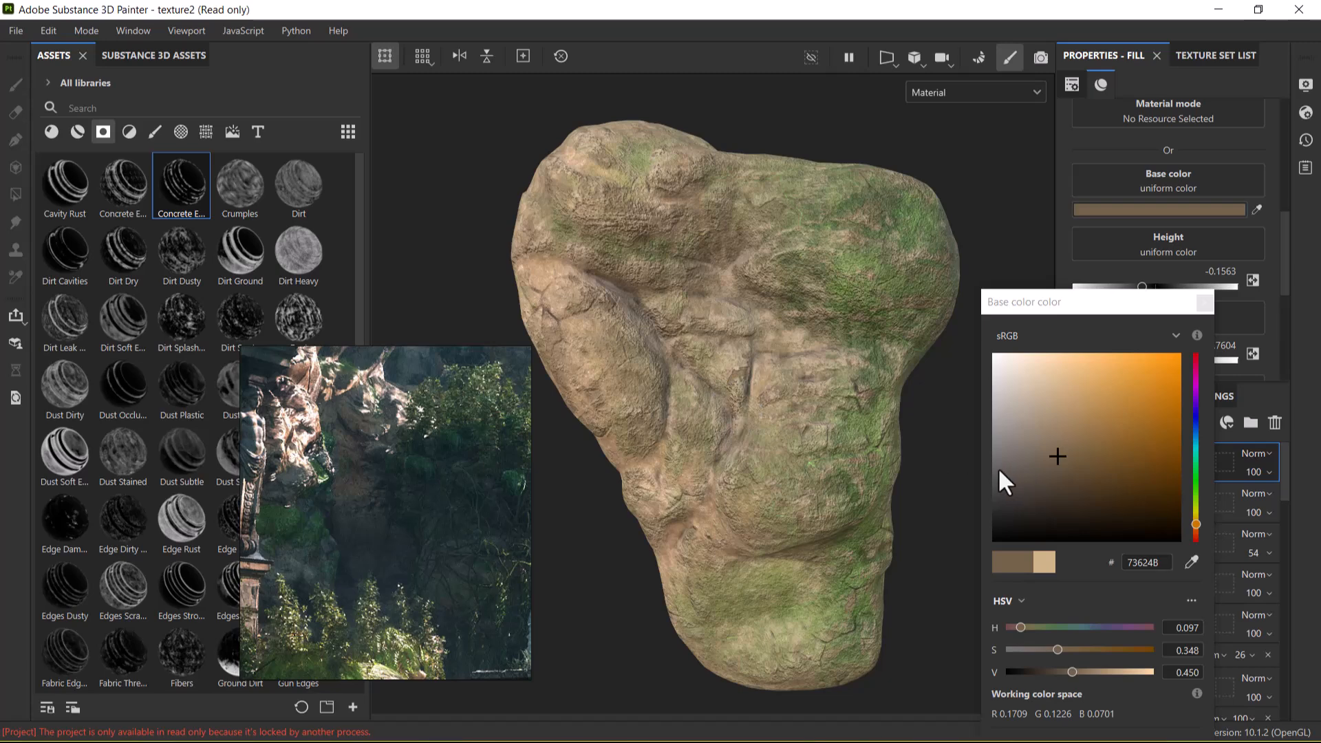
pyautogui.click(1205, 303)
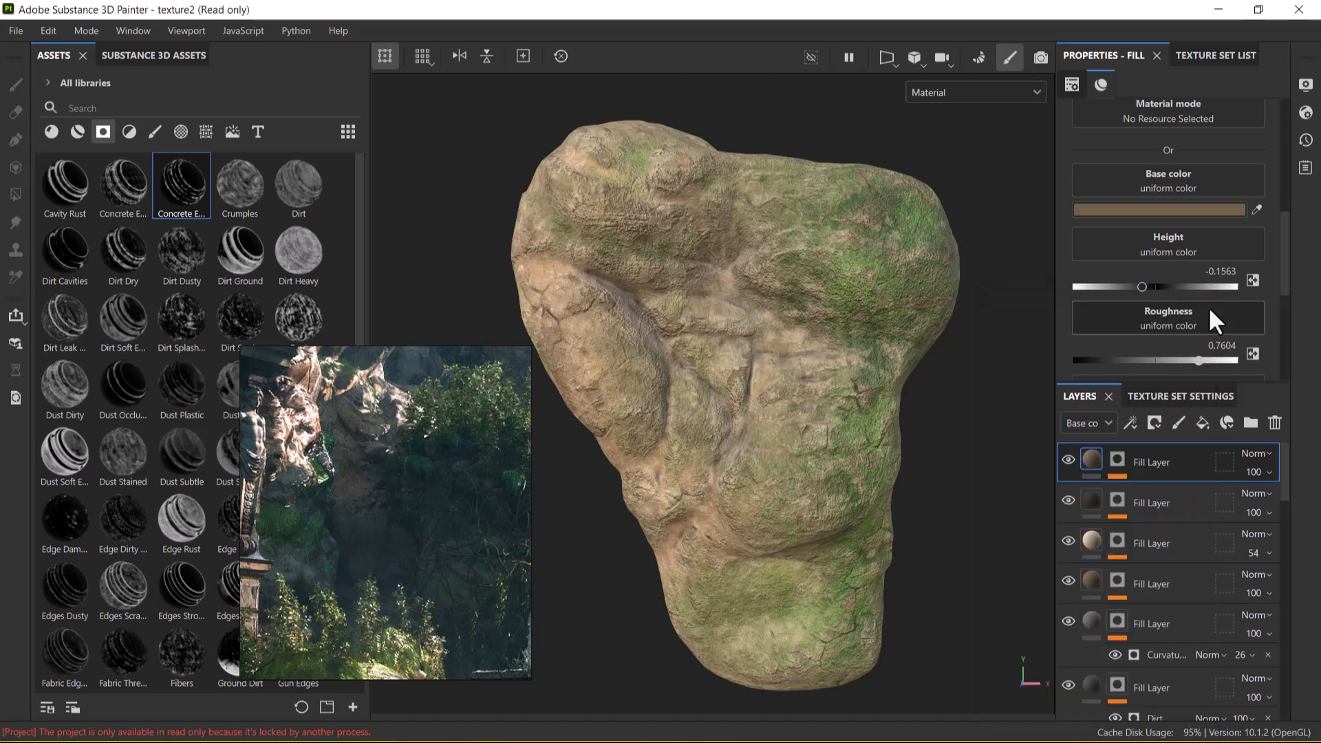
# Hide and show the top fill layer repeatedly to judge its effect on the whole rock and close up.
pyautogui.click(1069, 459)
pyautogui.click(1069, 459)
pyautogui.click(1069, 459)
pyautogui.scroll(3, 728, 287)
pyautogui.keyDown('alt'); pyautogui.moveTo(723, 433); pyautogui.dragTo(802, 592, button='middle'); pyautogui.keyUp('alt')
pyautogui.scroll(2, 824, 275)
pyautogui.moveTo(857, 177)
pyautogui.keyDown('shift'); pyautogui.mouseDown(button='right')
pyautogui.moveTo(789, 178)
pyautogui.moveTo(876, 180)
pyautogui.mouseUp(button='right'); pyautogui.keyUp('shift')
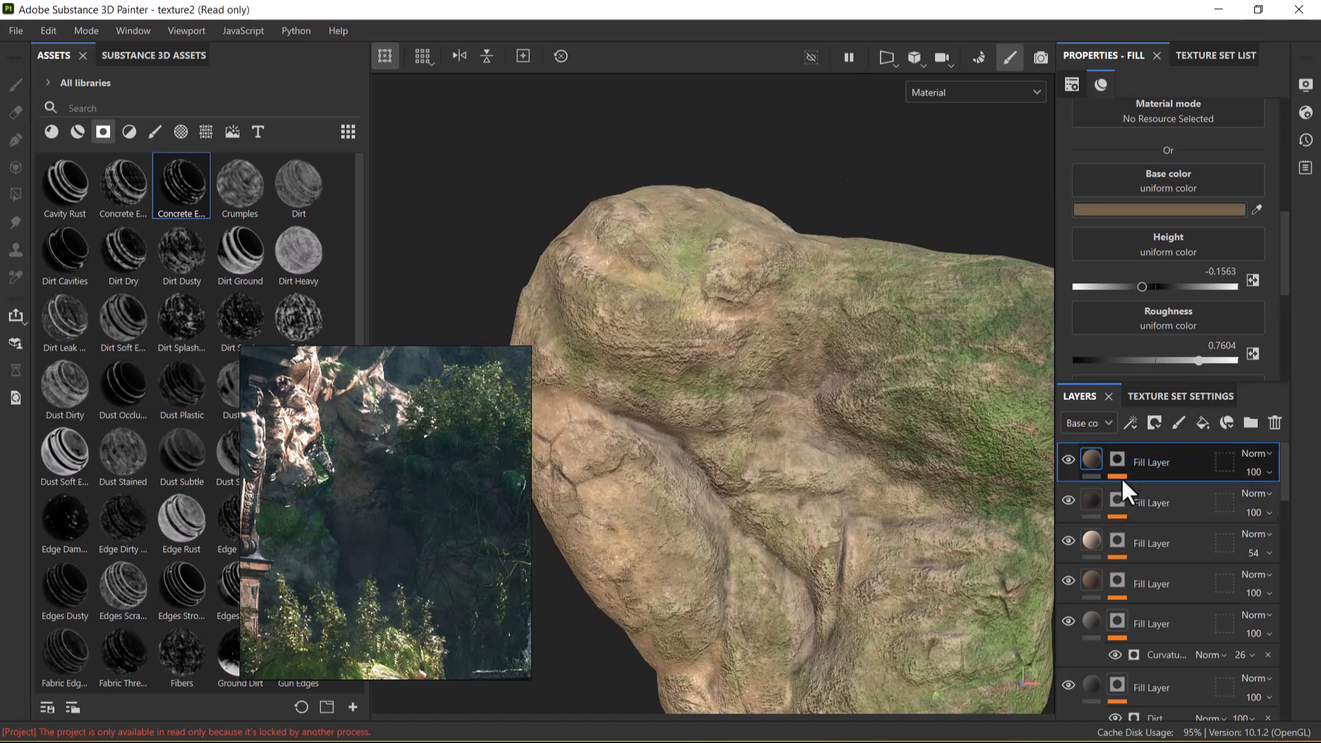
pyautogui.click(1069, 460)
pyautogui.click(1070, 459)
pyautogui.click(1070, 459)
pyautogui.click(1070, 459)
pyautogui.click(1070, 459)
pyautogui.click(1070, 460)
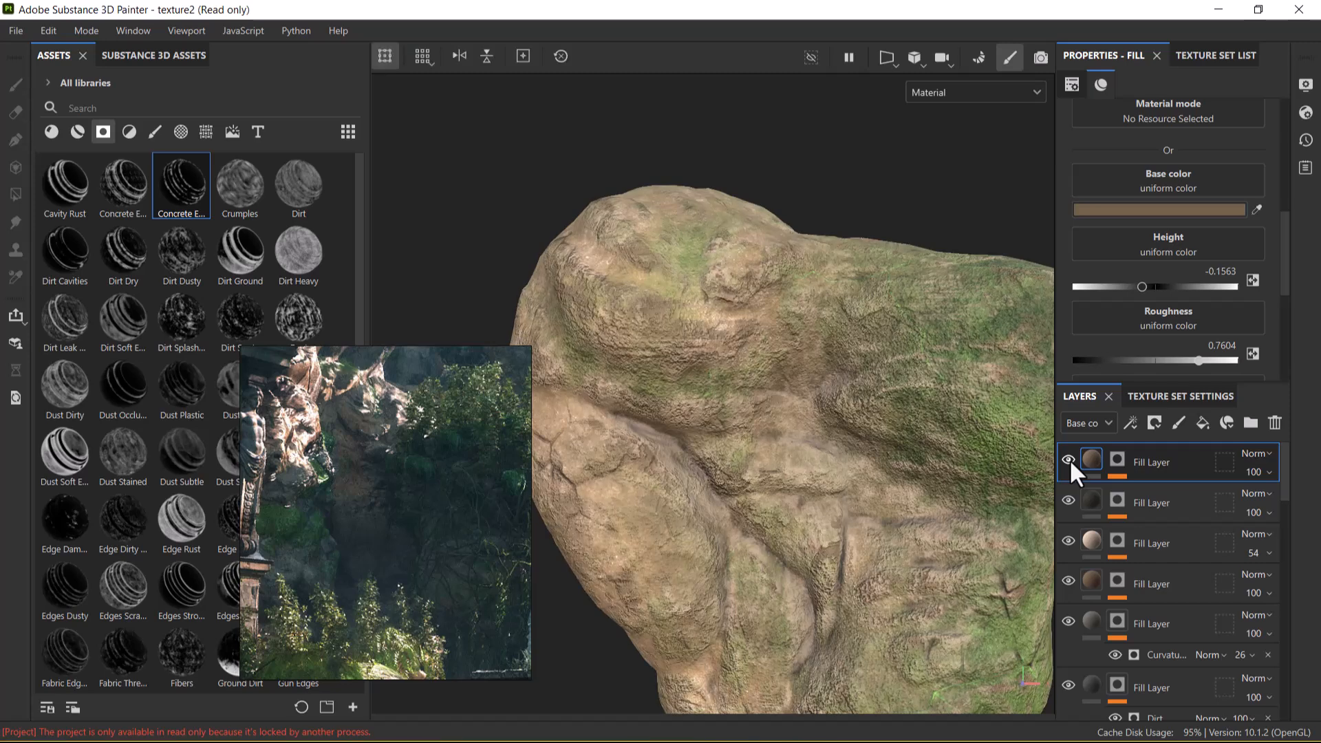
# Set the top layer's Mask Editor generator to global balance 0.26 and global contrast 0.59, leaving global invert off.
pyautogui.click(1118, 459)
pyautogui.click(1154, 496)
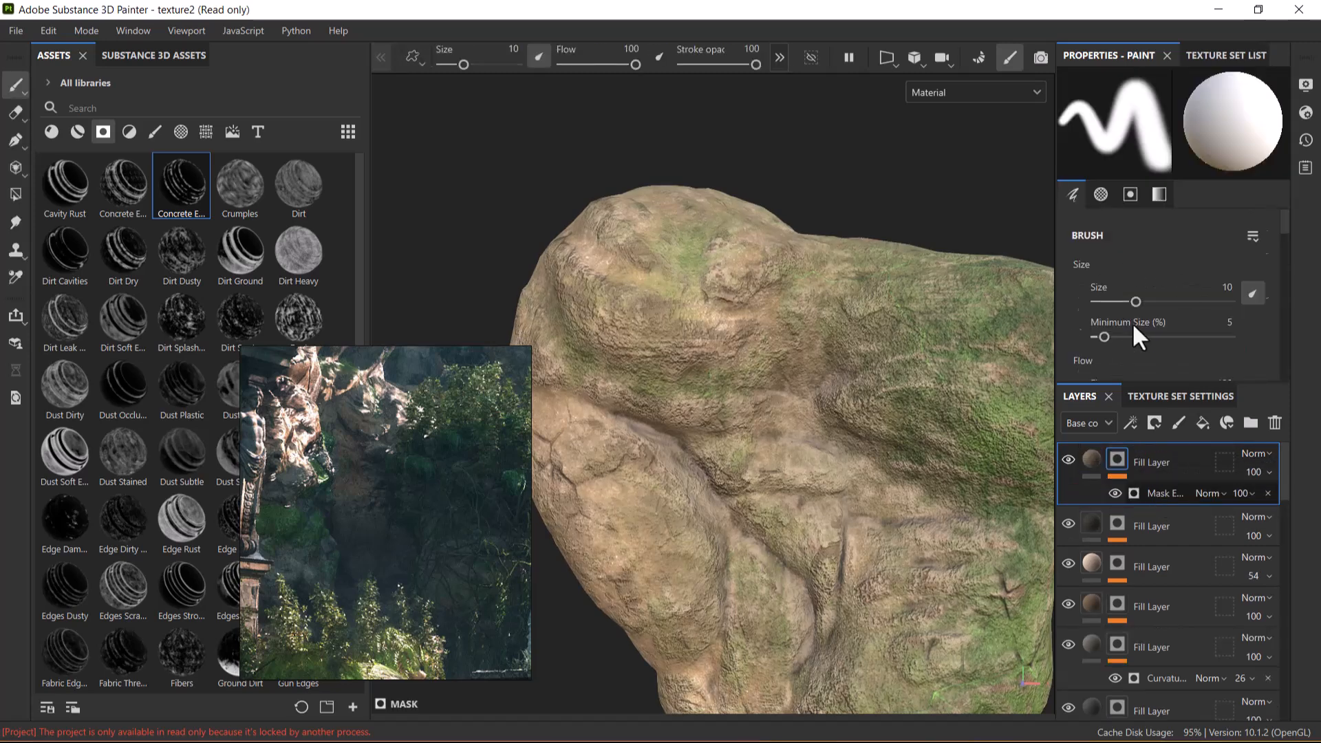
pyautogui.scroll(3, 1163, 270)
pyautogui.scroll(3, 1167, 271)
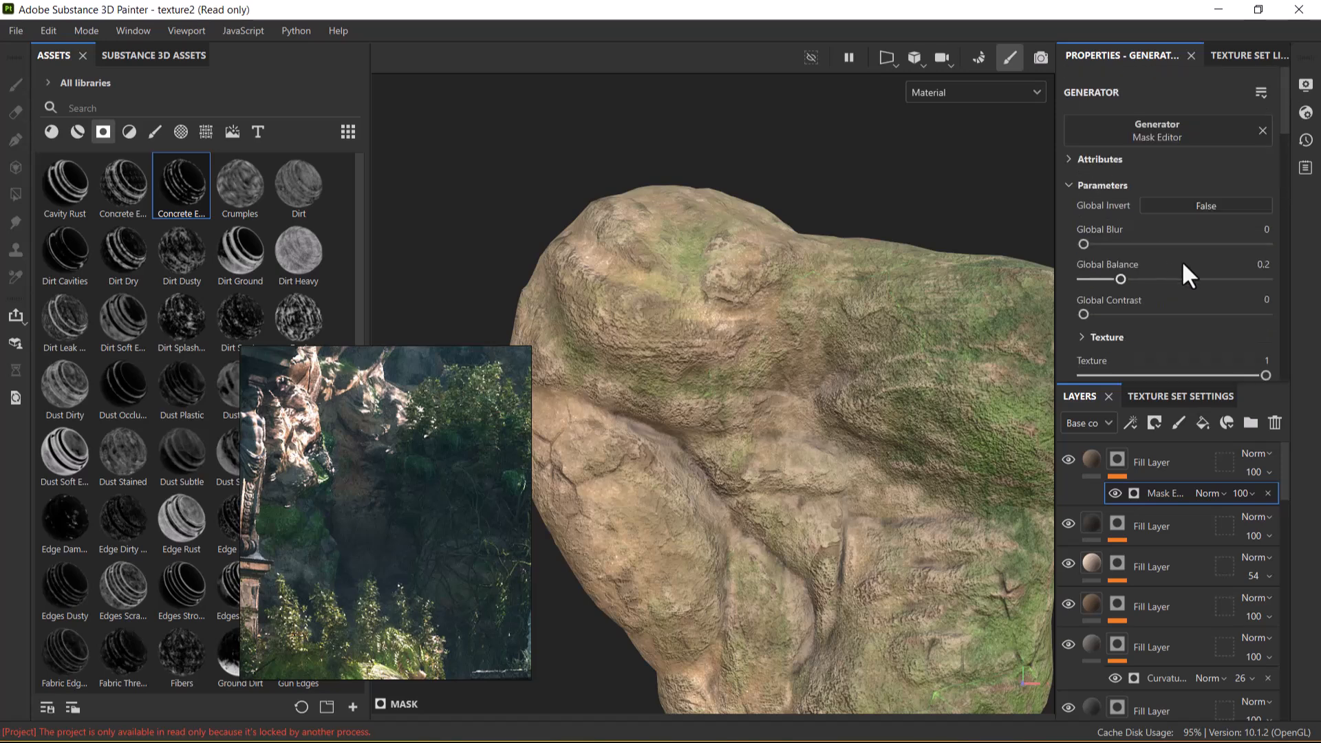
pyautogui.click(1213, 206)
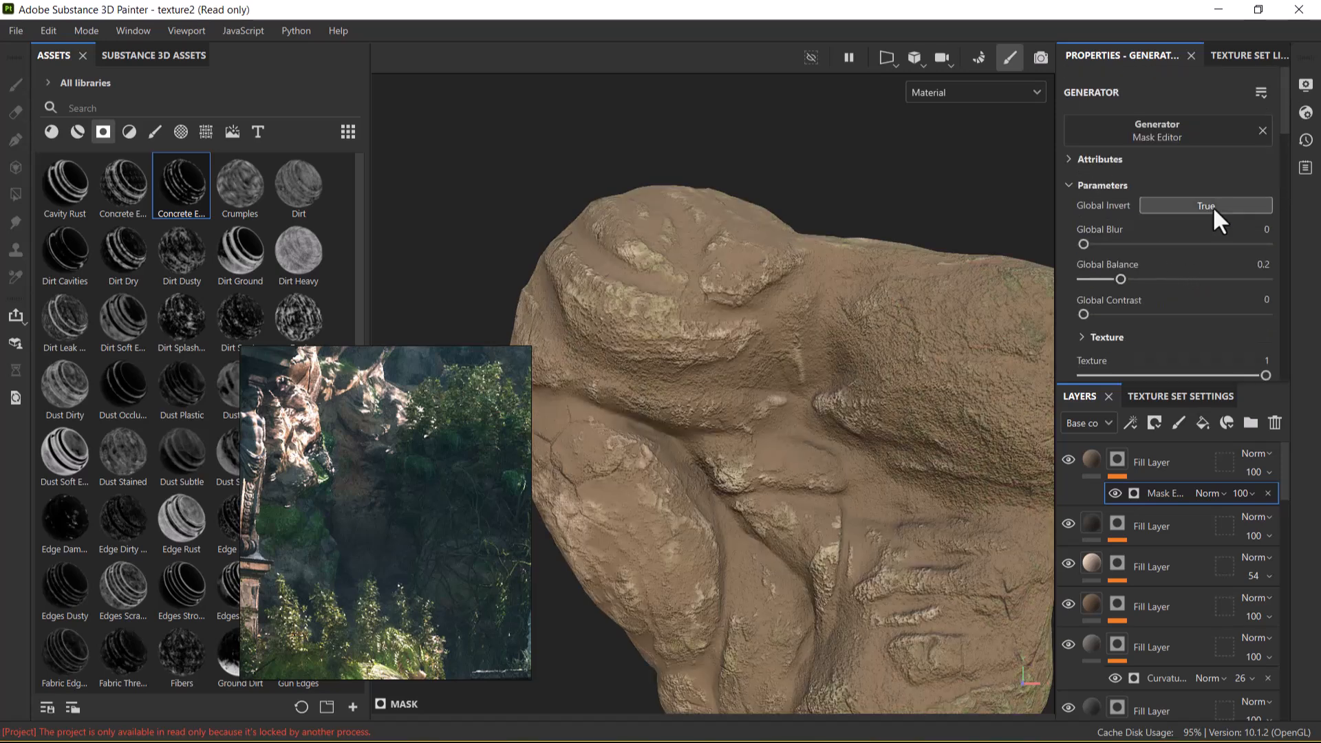
pyautogui.click(1213, 205)
pyautogui.moveTo(1117, 278); pyautogui.dragTo(1191, 317)
pyautogui.keyDown('alt'); pyautogui.moveTo(991, 427); pyautogui.dragTo(868, 440); pyautogui.keyUp('alt')
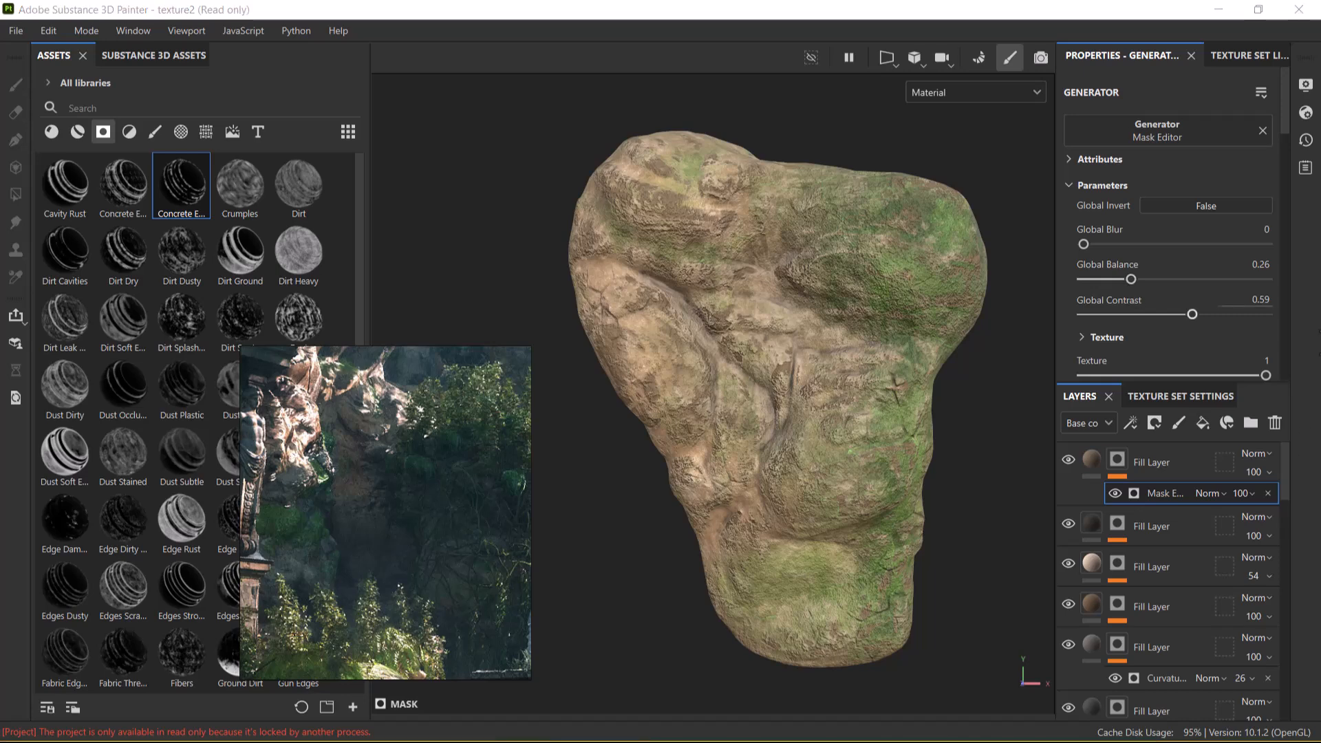
# Resample the top fill layer's base color from the rock's tan surface and darken it to hex 7F6B51.
pyautogui.press('super')
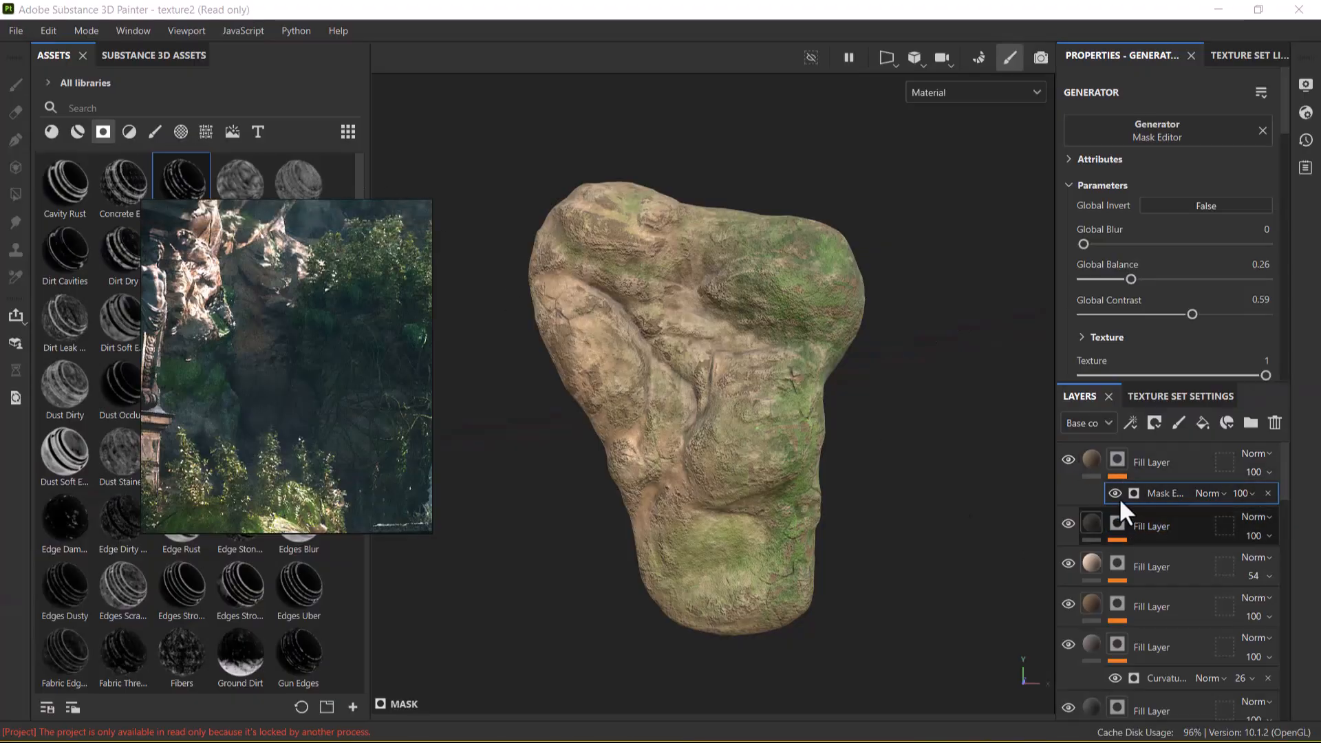
pyautogui.click(1094, 461)
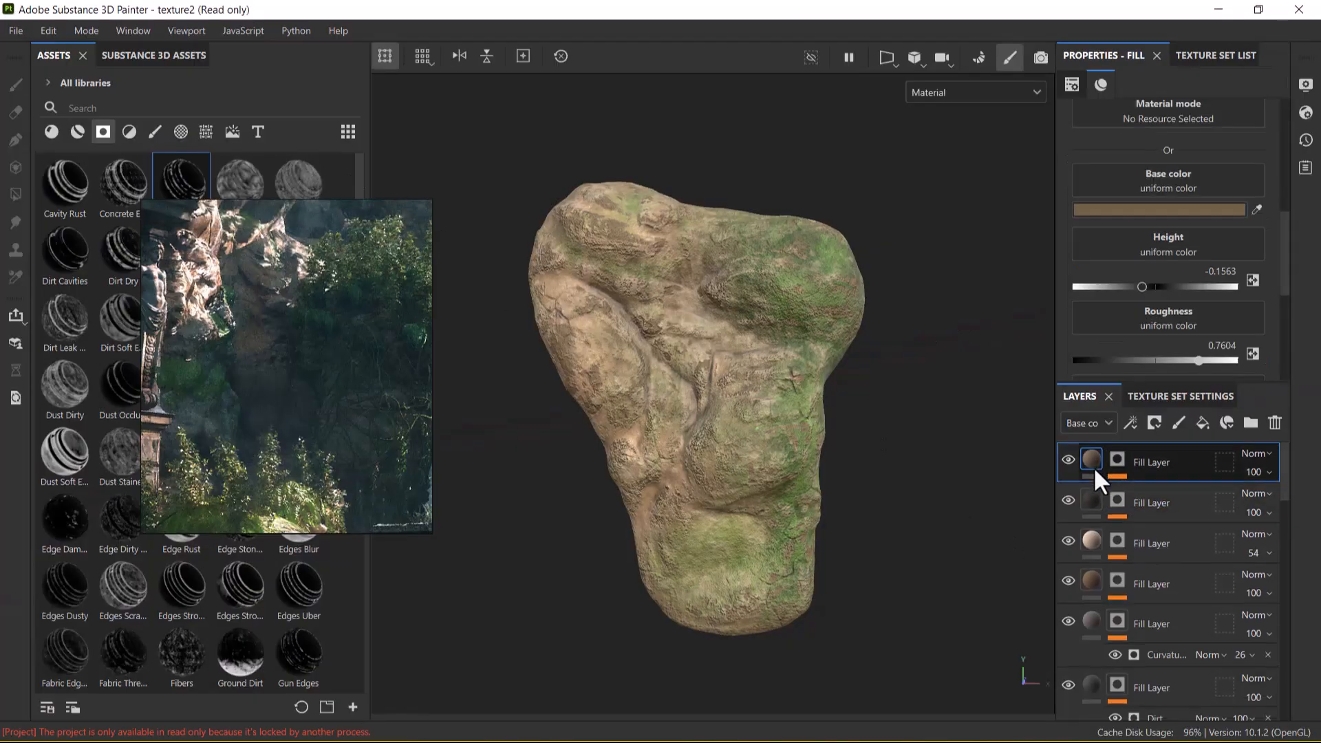
pyautogui.click(1256, 209)
pyautogui.click(590, 321)
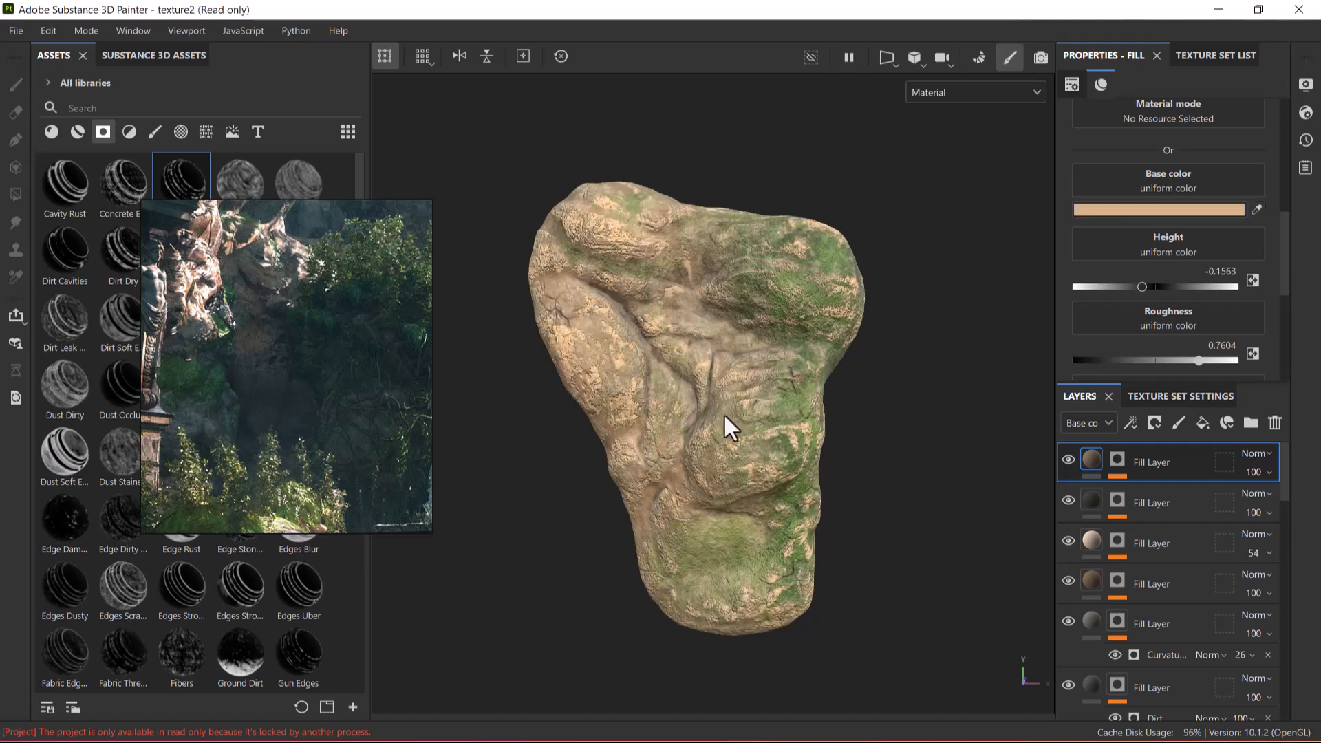
pyautogui.click(1210, 210)
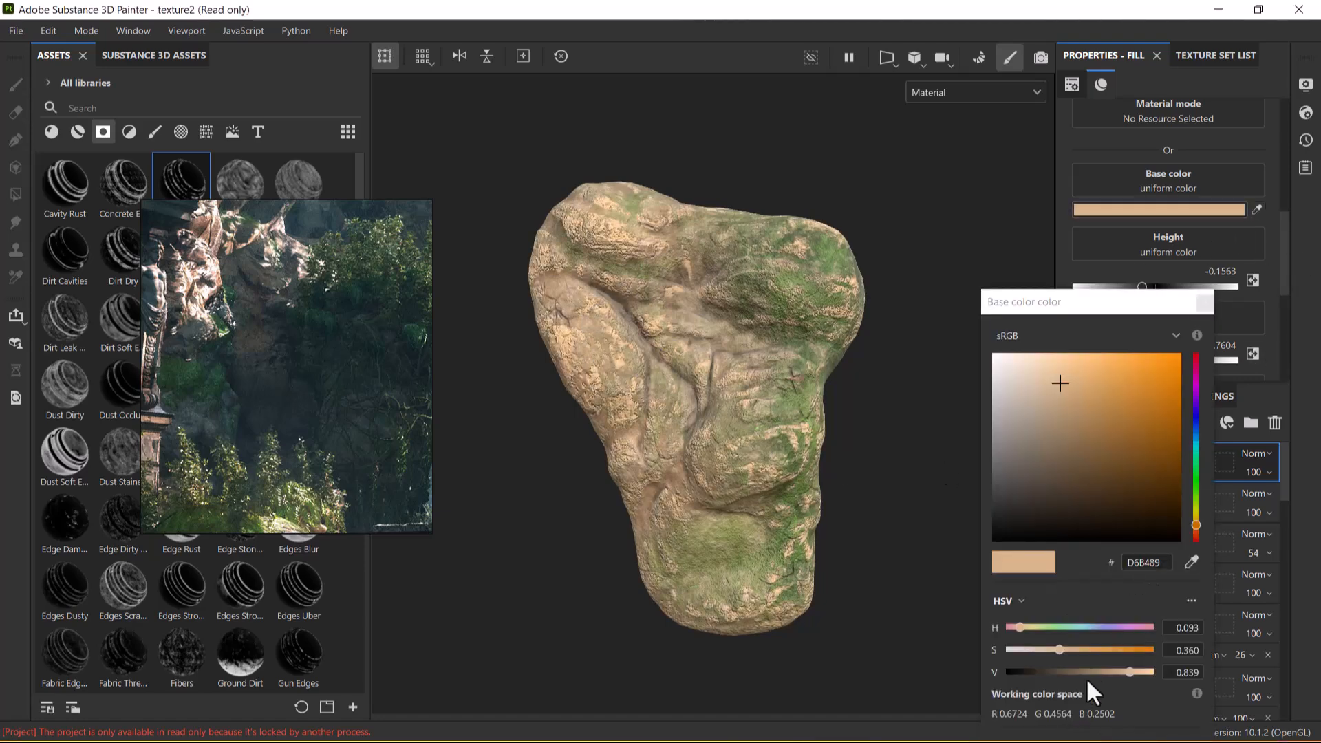
pyautogui.moveTo(1131, 672); pyautogui.dragTo(1088, 671)
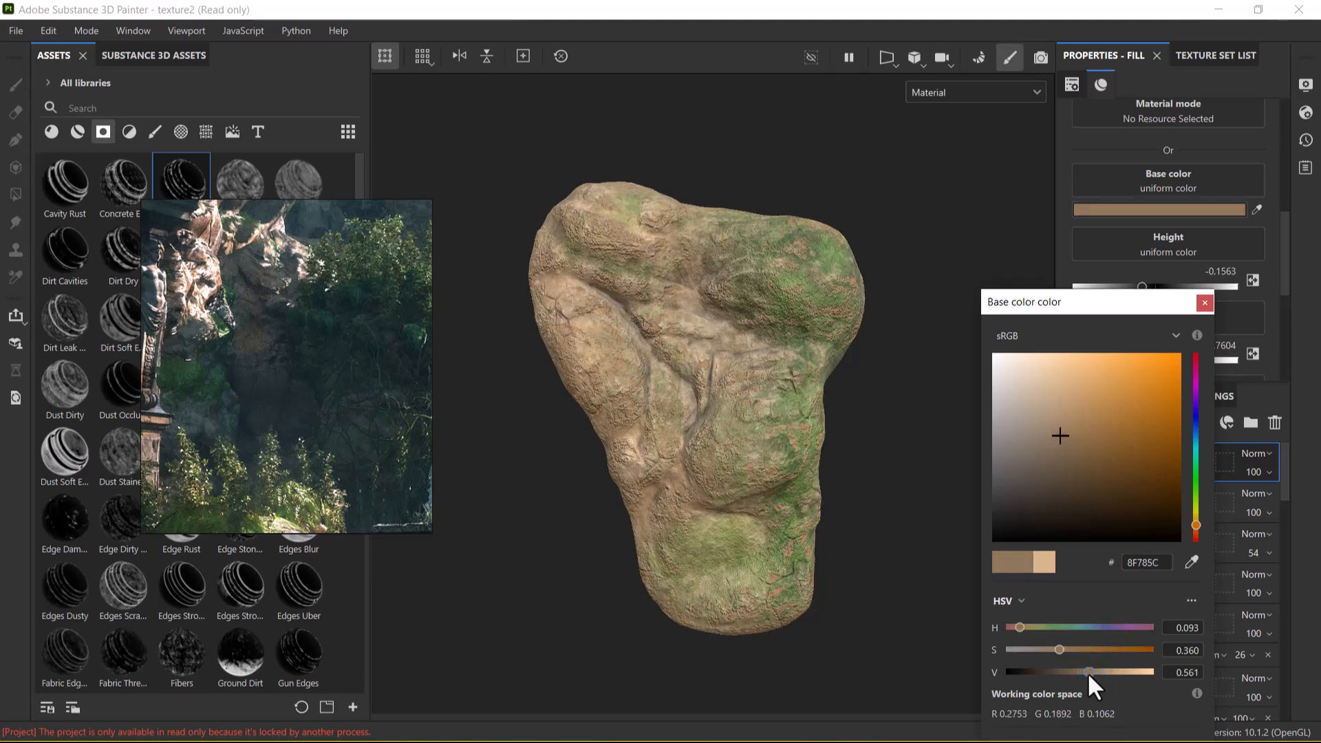
pyautogui.moveTo(1088, 671); pyautogui.dragTo(1055, 679)
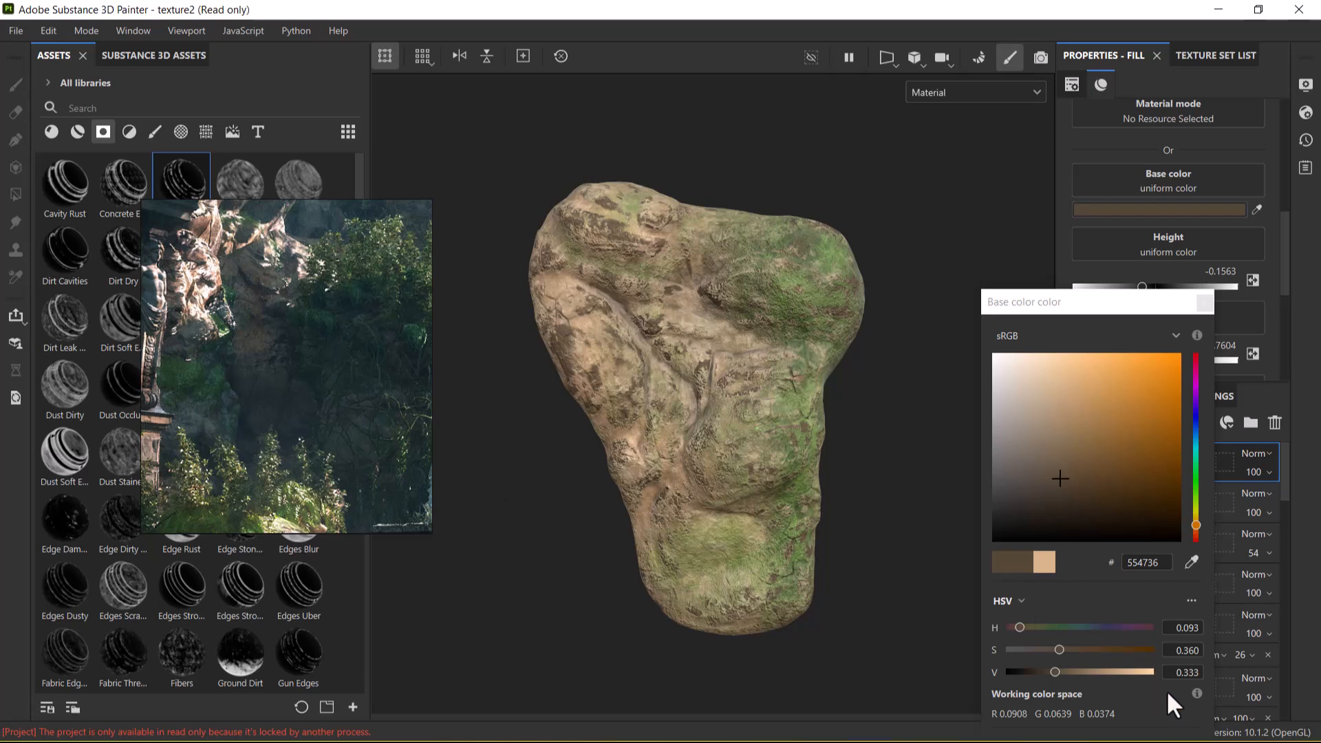
pyautogui.moveTo(1048, 673); pyautogui.dragTo(1078, 674)
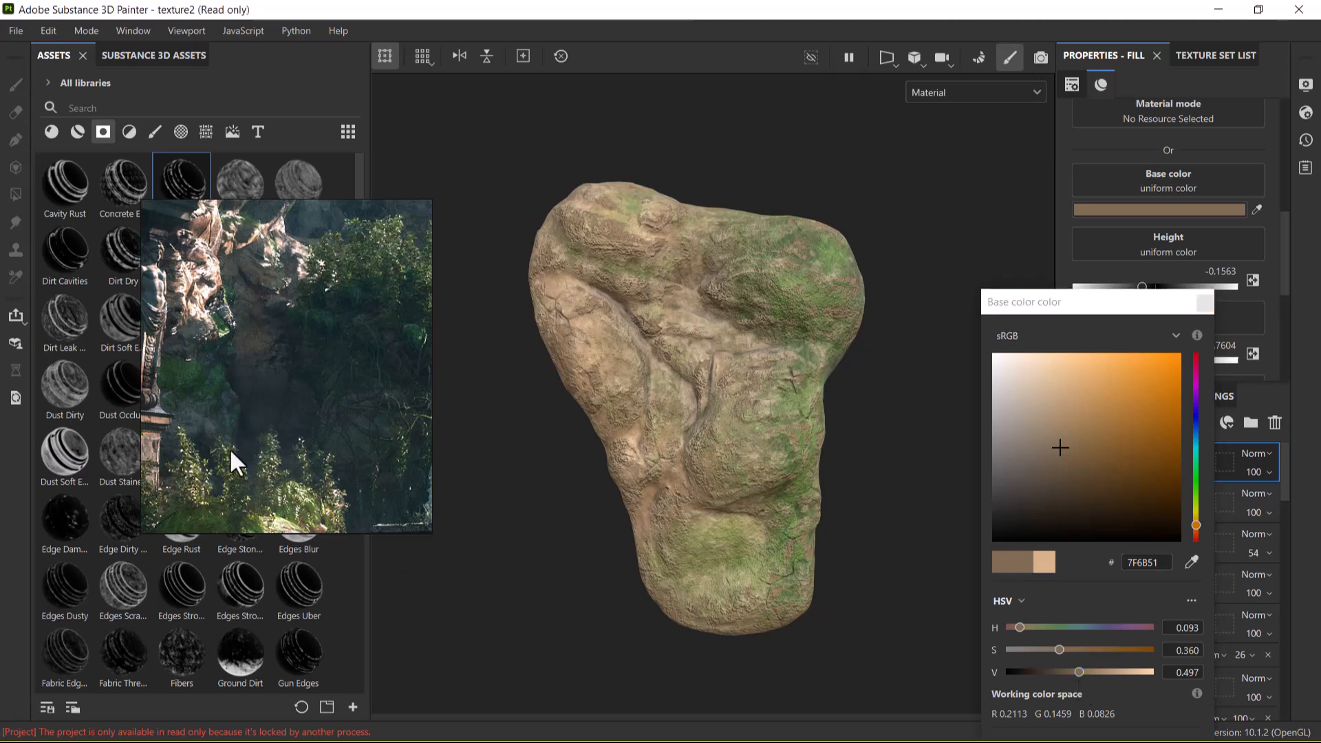
pyautogui.scroll(-1, 757, 479)
pyautogui.keyDown('alt'); pyautogui.moveTo(817, 457); pyautogui.dragTo(728, 416, button='middle'); pyautogui.keyUp('alt')
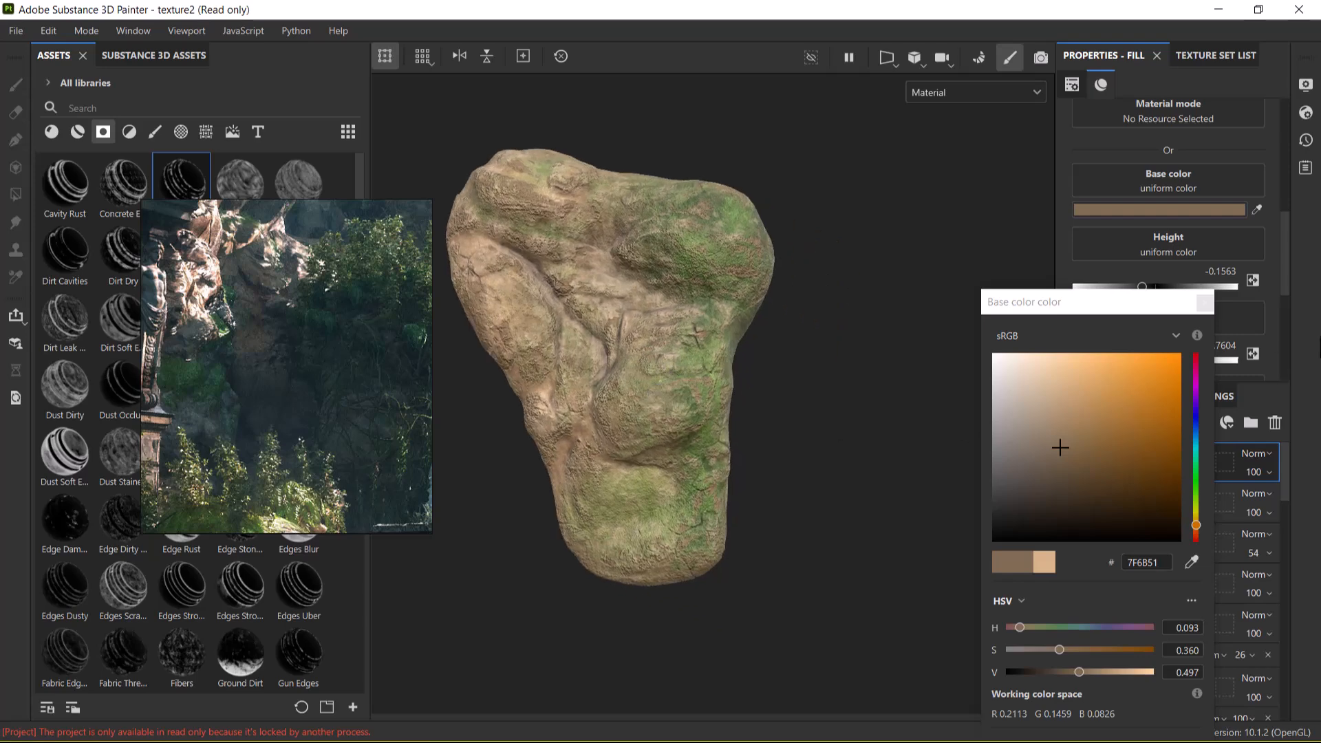
pyautogui.click(1205, 304)
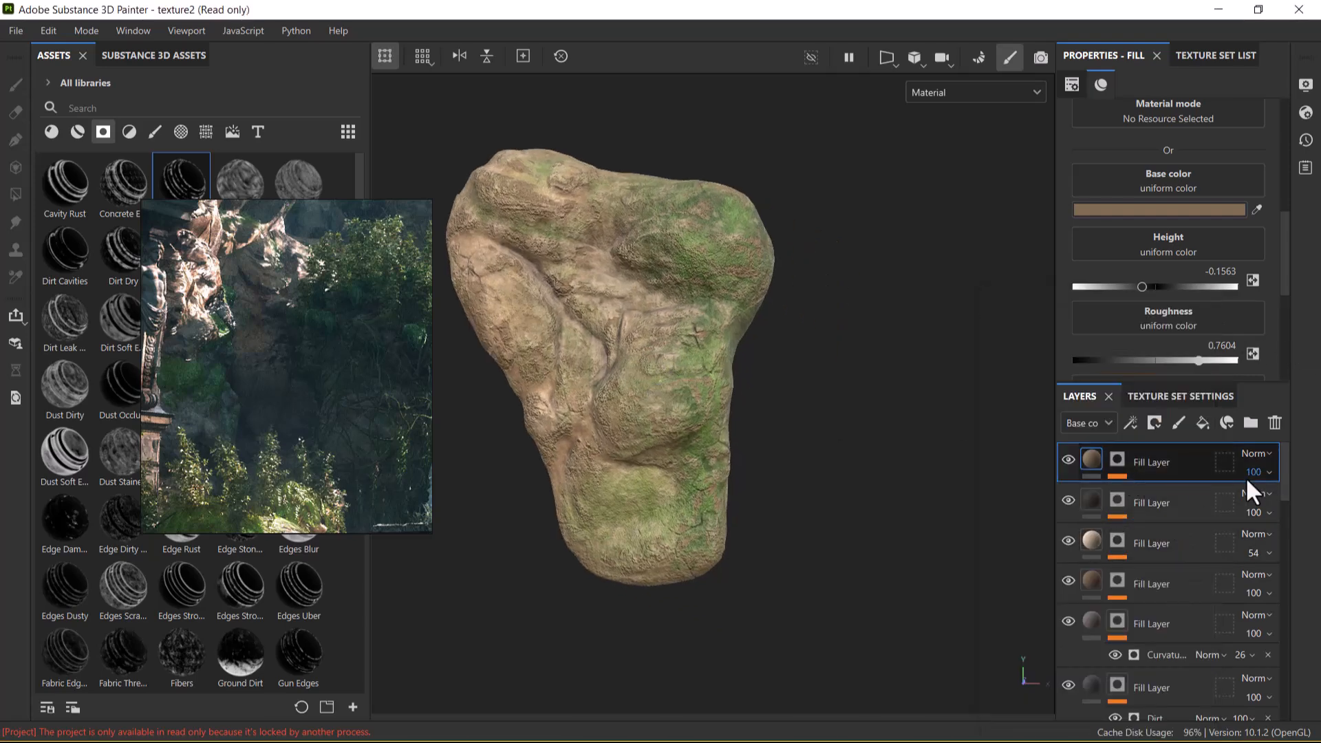
# Lower the top fill layer's opacity to 62 and compare the rock with the layer hidden and shown.
pyautogui.click(1270, 472)
pyautogui.moveTo(1307, 508); pyautogui.dragTo(1284, 529)
pyautogui.click(1068, 458)
pyautogui.click(1068, 458)
# Compare the top fill layer with and without its color channel close up, then leave the color channel disabled.
pyautogui.scroll(2, 1197, 286)
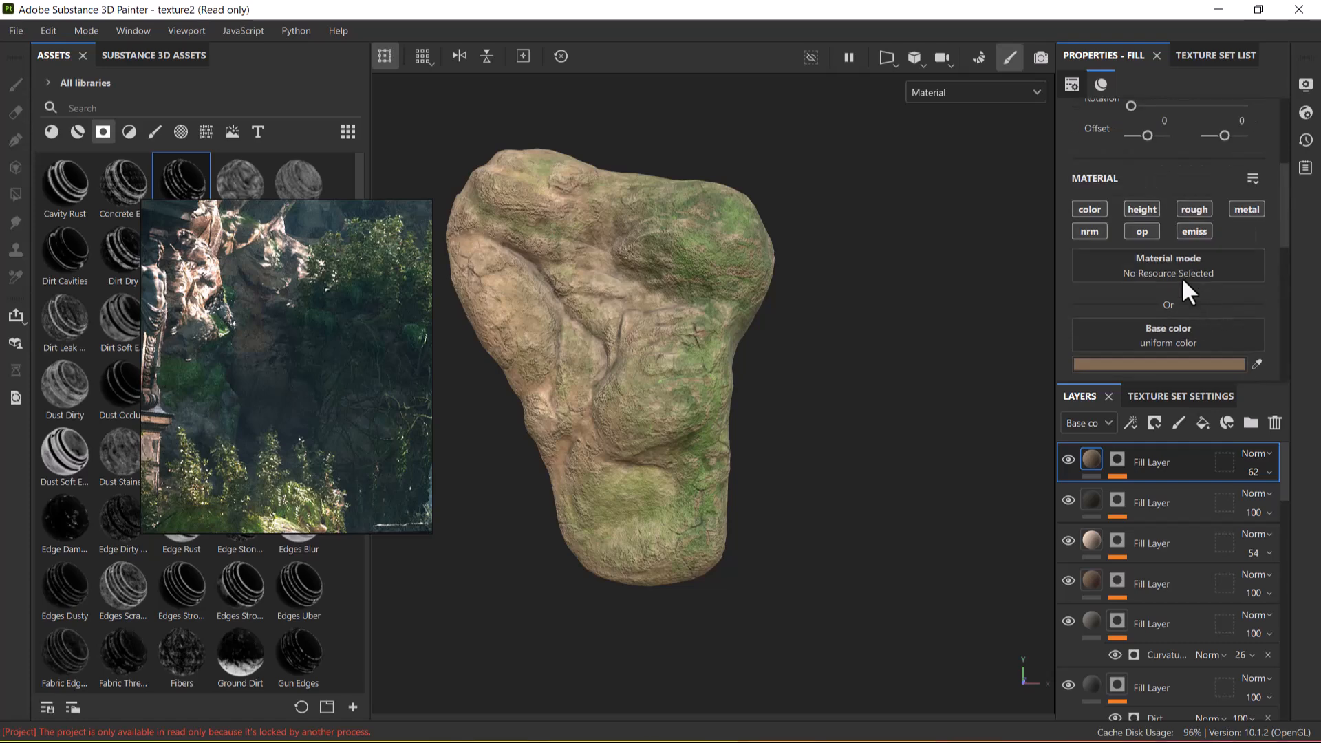
pyautogui.click(1085, 208)
pyautogui.keyDown('alt'); pyautogui.moveTo(611, 307); pyautogui.dragTo(728, 419, button='right'); pyautogui.keyUp('alt')
pyautogui.keyDown('alt'); pyautogui.moveTo(728, 419); pyautogui.dragTo(860, 506, button='middle'); pyautogui.keyUp('alt')
pyautogui.keyDown('alt'); pyautogui.moveTo(660, 413); pyautogui.dragTo(782, 524, button='right'); pyautogui.keyUp('alt')
pyautogui.click(1085, 210)
pyautogui.click(1084, 211)
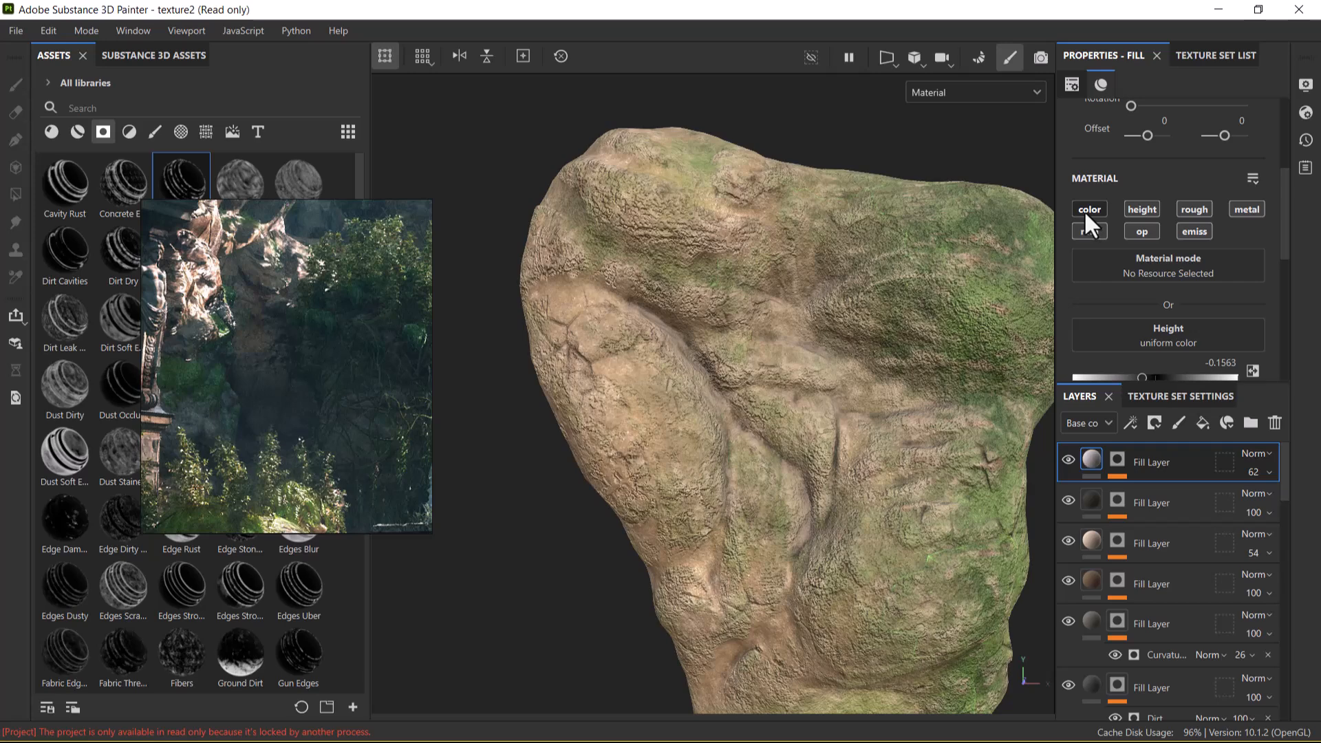
pyautogui.click(1084, 209)
pyautogui.click(1083, 210)
pyautogui.click(1084, 209)
pyautogui.click(1084, 209)
pyautogui.click(1084, 209)
pyautogui.click(1083, 210)
# Disable the top fill layer's roughness, metallic, normal, opacity and emissive channels, keeping only height active.
pyautogui.click(1191, 209)
pyautogui.click(1253, 210)
pyautogui.click(1101, 233)
pyautogui.click(1143, 232)
pyautogui.click(1196, 233)
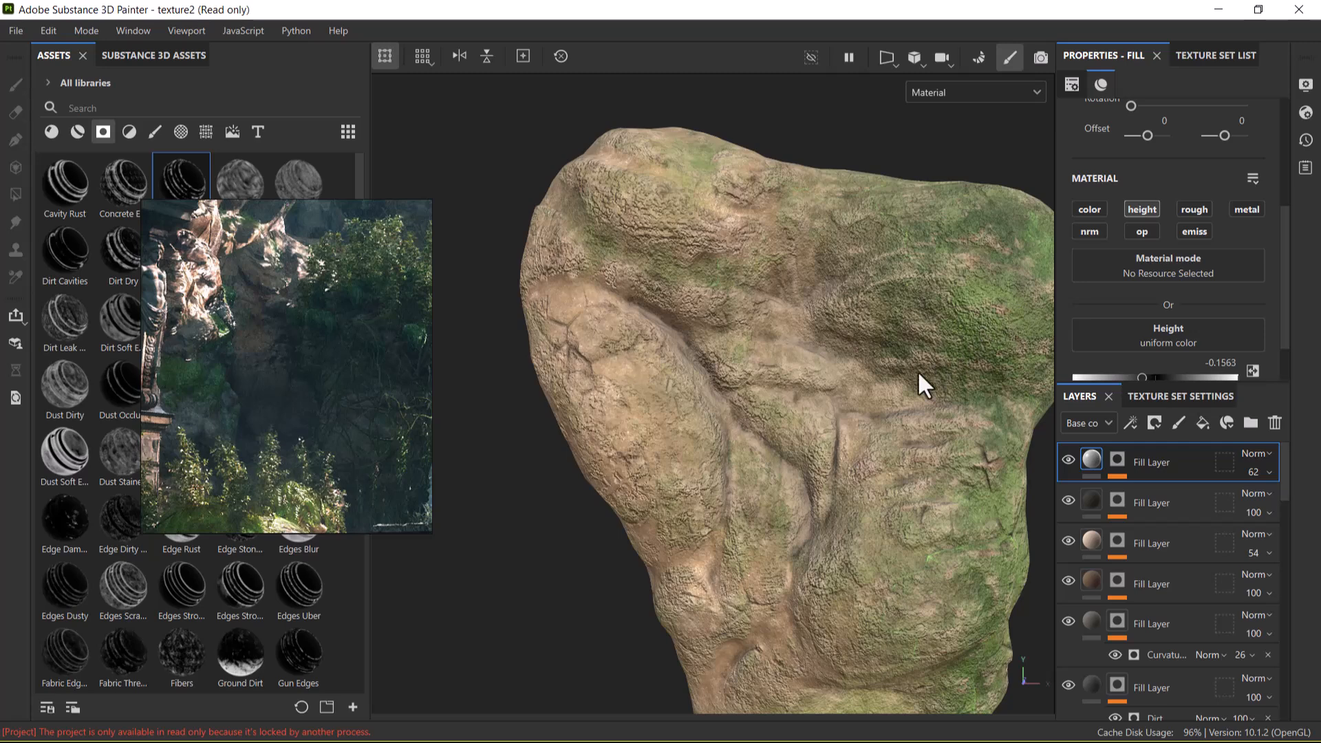
# Examine the rock's surface relief from closer and farther views under changed lighting.
pyautogui.keyDown('alt'); pyautogui.moveTo(846, 451); pyautogui.dragTo(783, 399, button='right'); pyautogui.keyUp('alt')
pyautogui.keyDown('alt'); pyautogui.moveTo(783, 399); pyautogui.dragTo(744, 407, button='middle'); pyautogui.keyUp('alt')
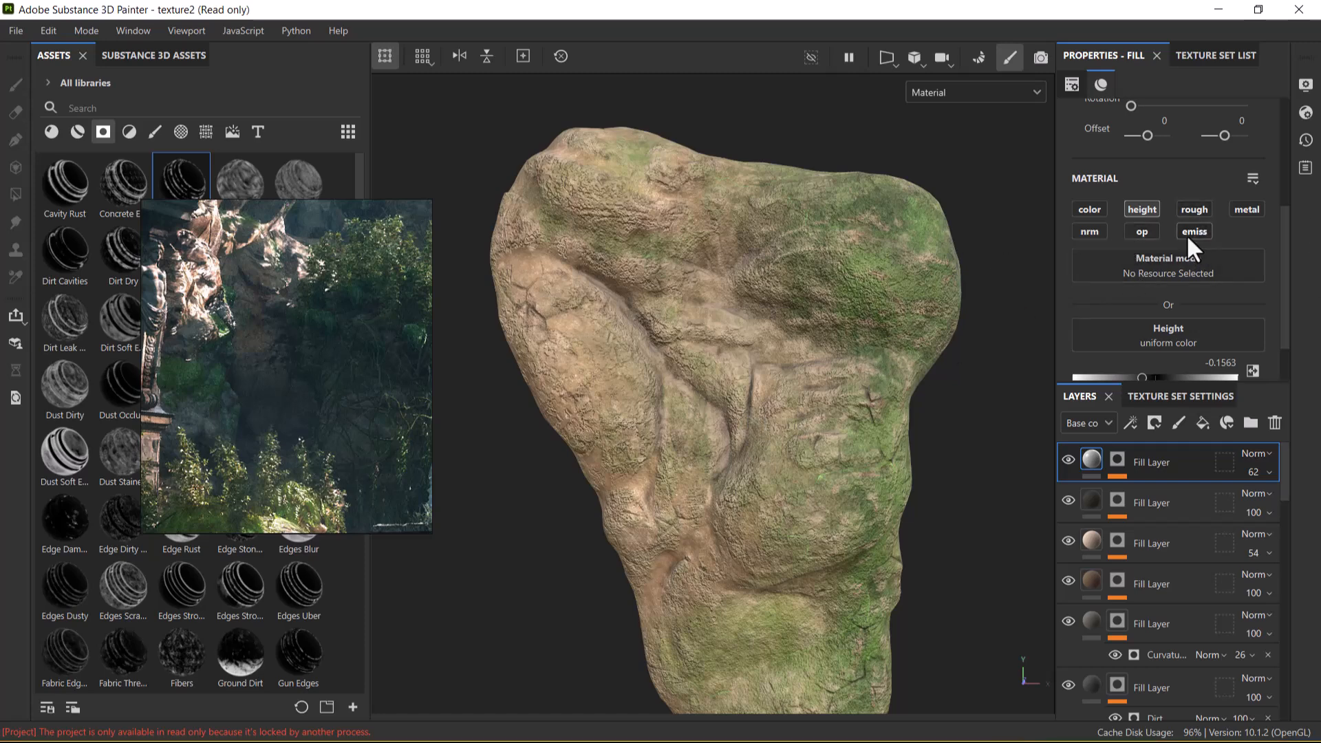
pyautogui.keyDown('alt'); pyautogui.moveTo(802, 548); pyautogui.dragTo(795, 516, button='right'); pyautogui.keyUp('alt')
pyautogui.keyDown('alt'); pyautogui.moveTo(795, 516); pyautogui.dragTo(777, 437, button='middle'); pyautogui.keyUp('alt')
pyautogui.scroll(-1, 755, 383)
pyautogui.keyDown('alt'); pyautogui.moveTo(800, 484); pyautogui.dragTo(815, 449); pyautogui.keyUp('alt')
pyautogui.moveTo(852, 440)
pyautogui.keyDown('shift'); pyautogui.mouseDown(button='right')
pyautogui.moveTo(768, 447)
pyautogui.moveTo(856, 453)
pyautogui.mouseUp(button='right'); pyautogui.keyUp('shift')
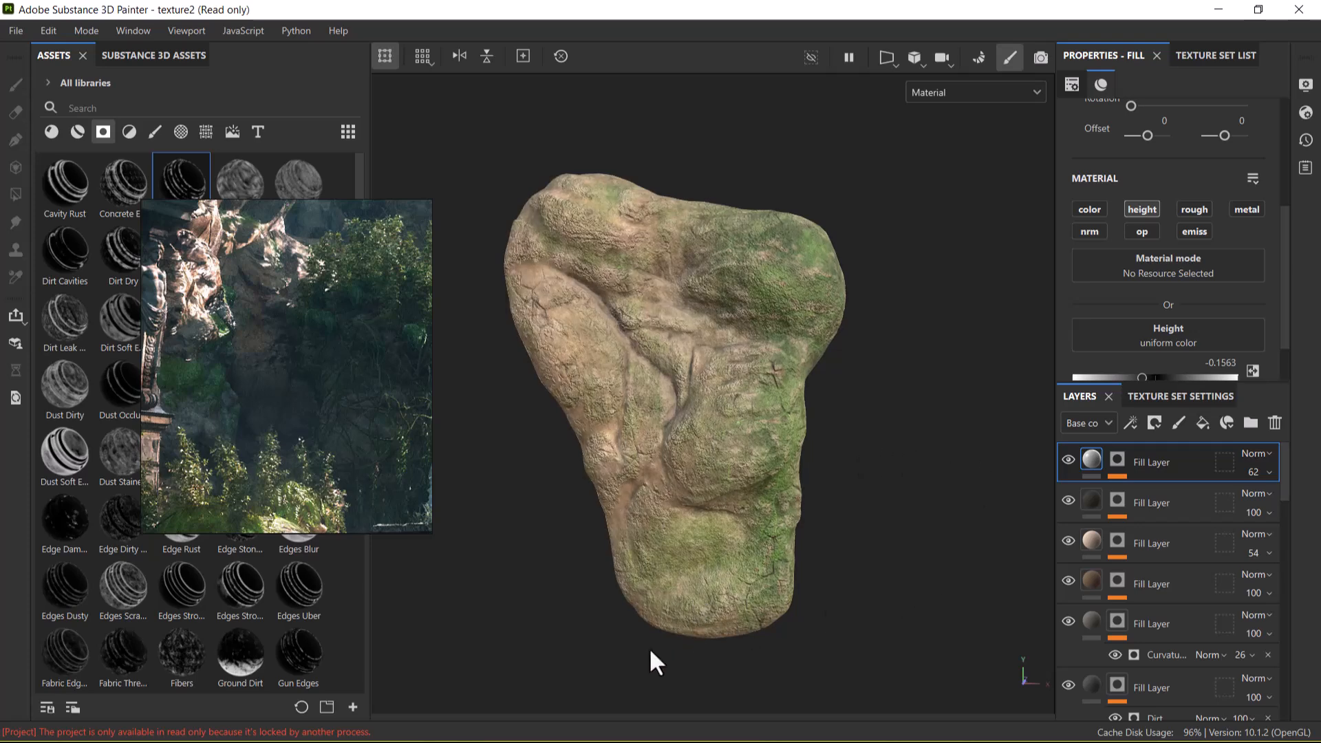
# Bring up the Windows taskbar to reach another open window.
pyautogui.press('super')
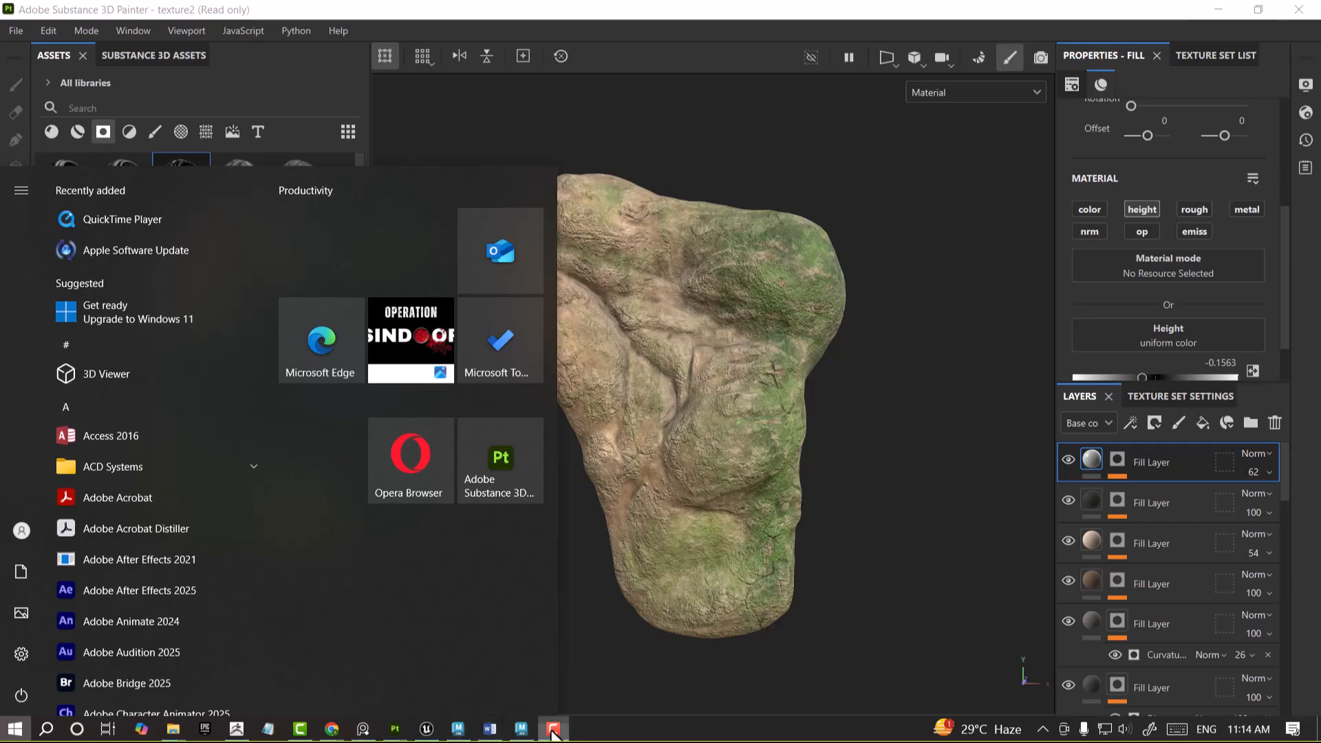